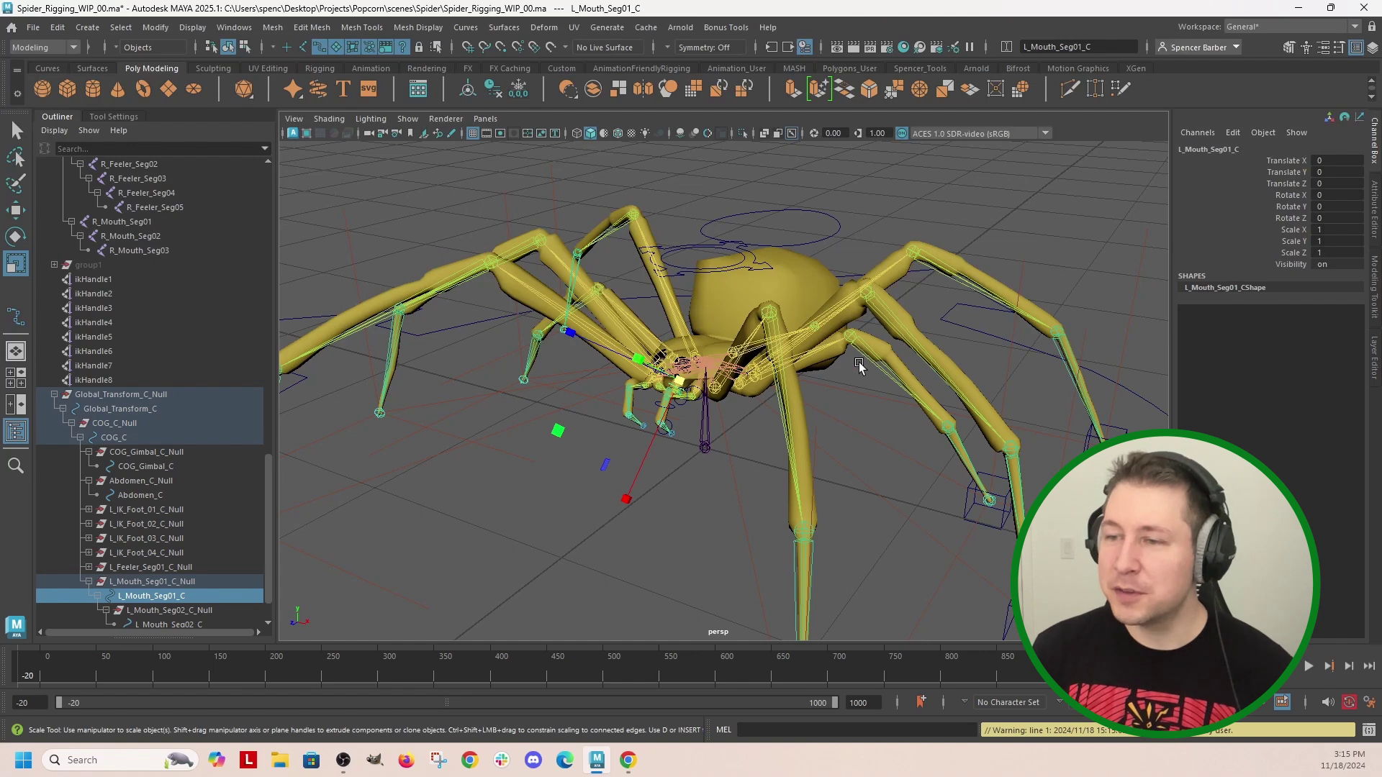
Collapse the L_Mouth_Seg01_C_Null hierarchy under COG_C
left_click_drag(769, 501, 890, 501, "alt")
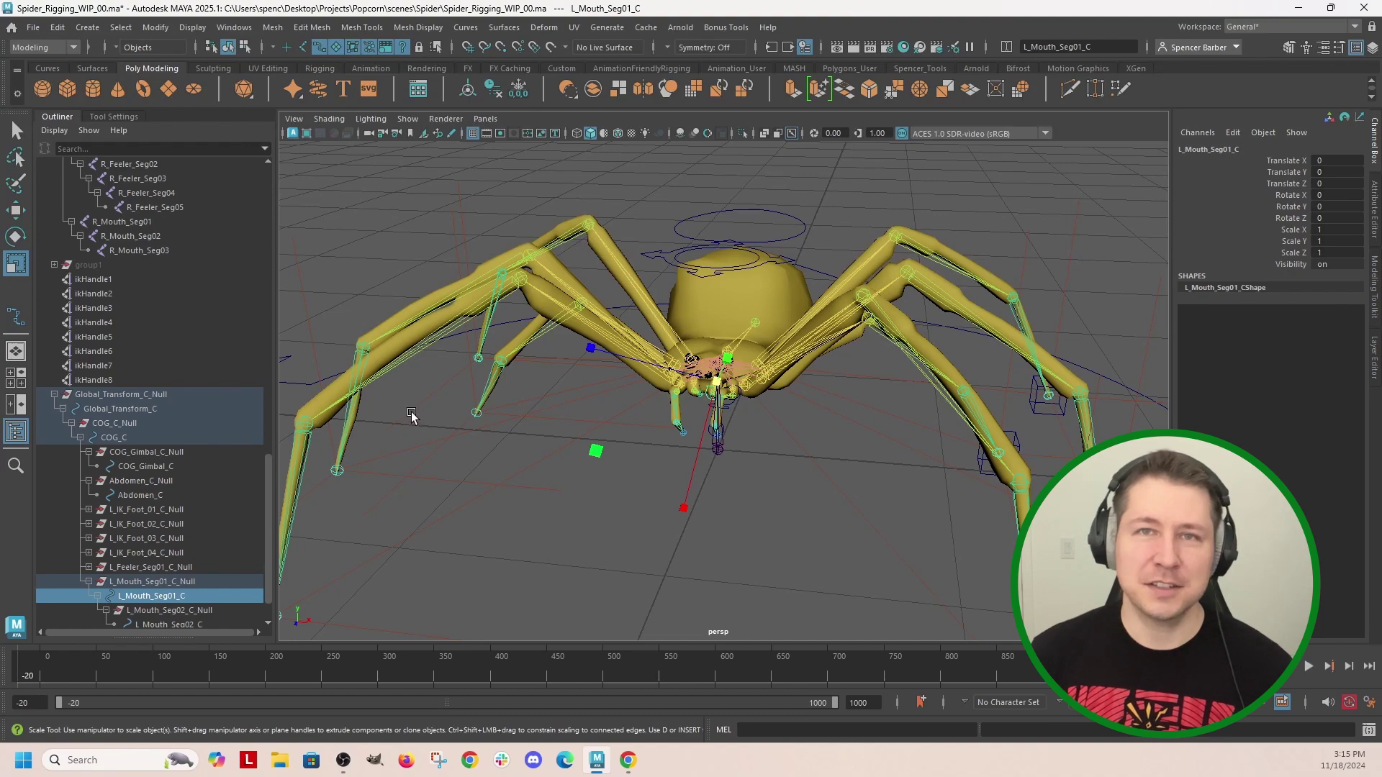
left_click_drag(780, 409, 832, 549, "alt")
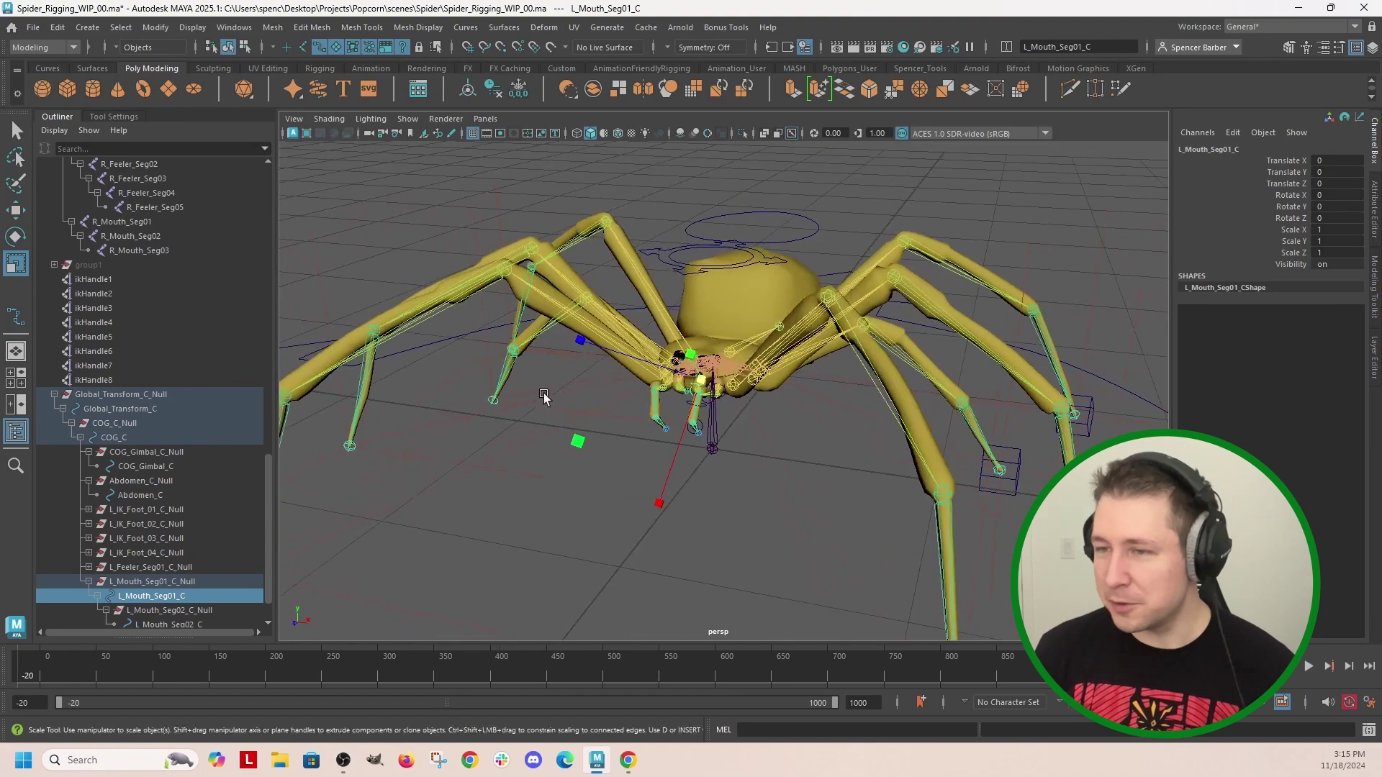
left_click_drag(544, 397, 666, 496, "alt")
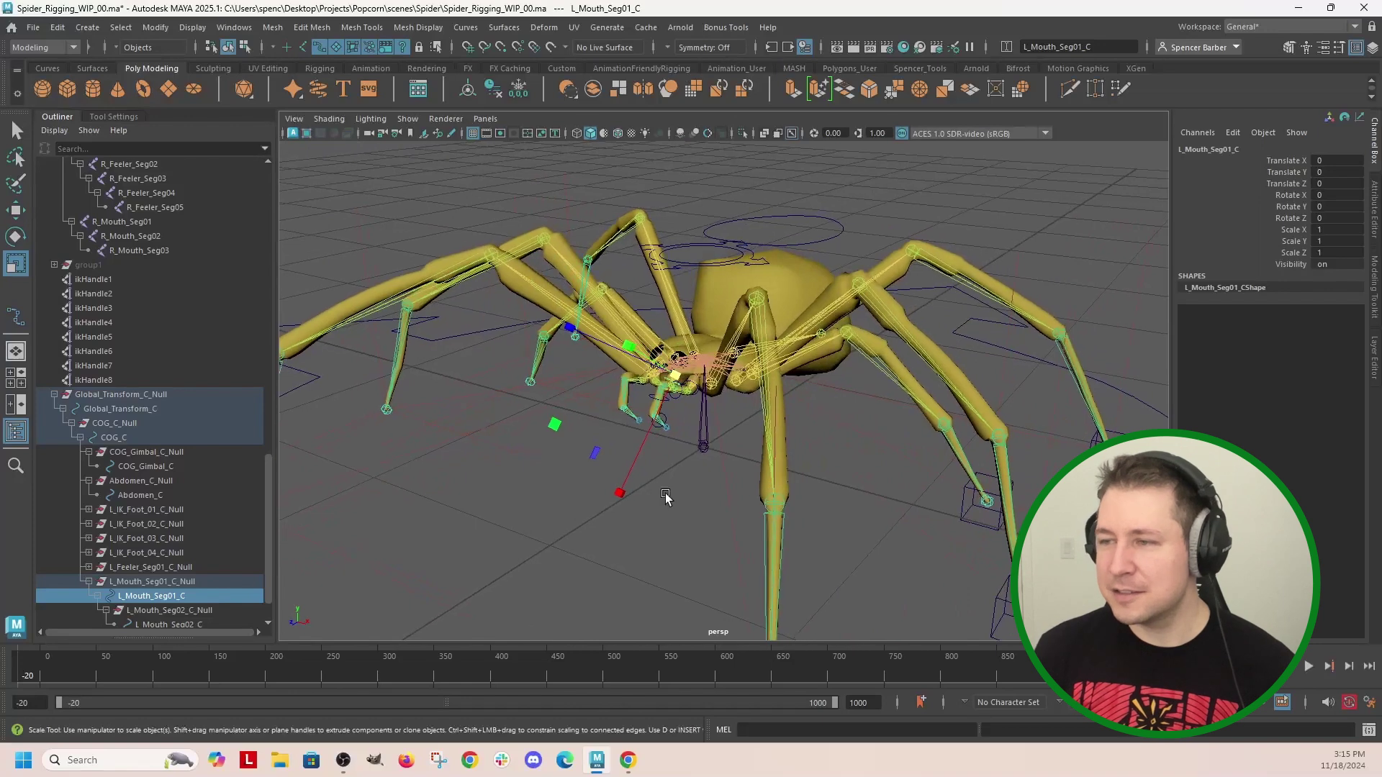
right_click_drag(665, 496, 586, 469, "alt")
middle_click_drag(752, 496, 742, 398, "alt")
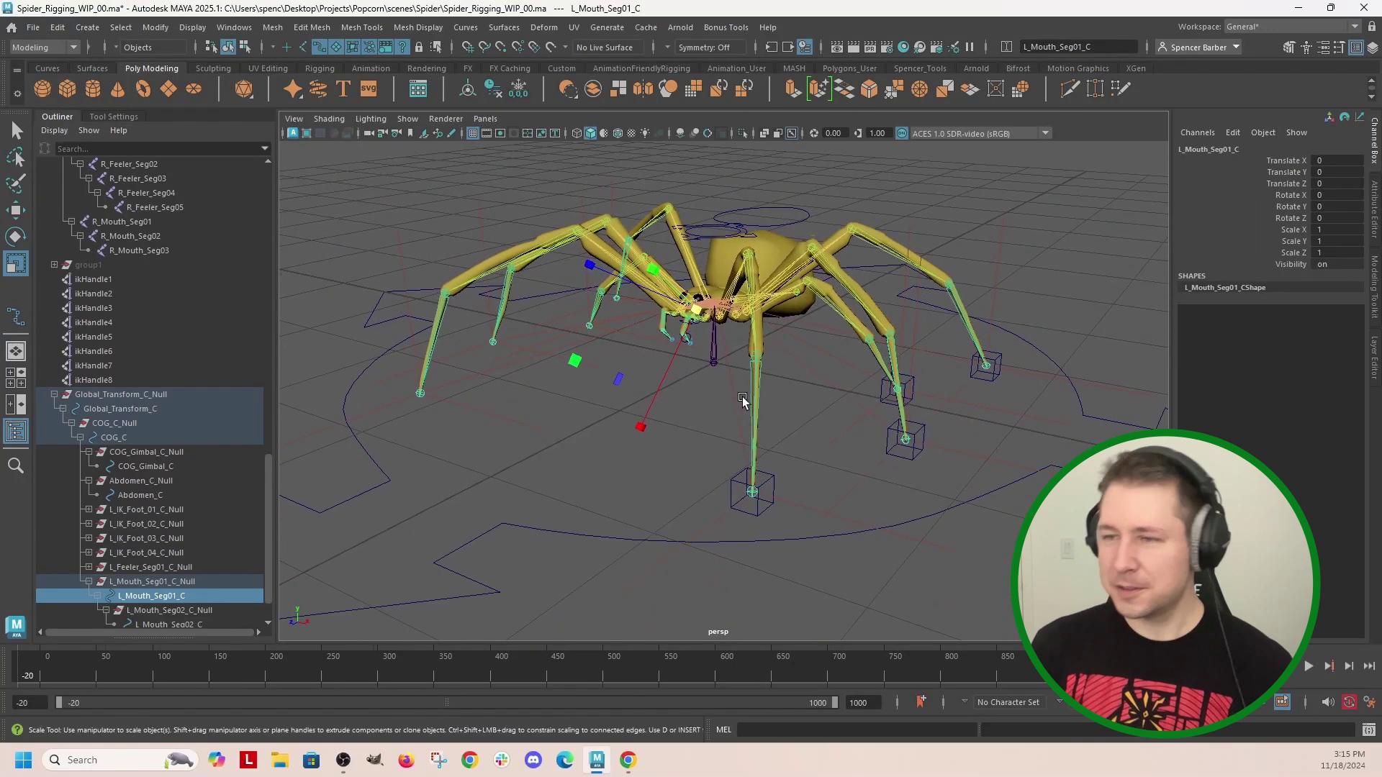
left_click_drag(714, 383, 687, 412, "alt")
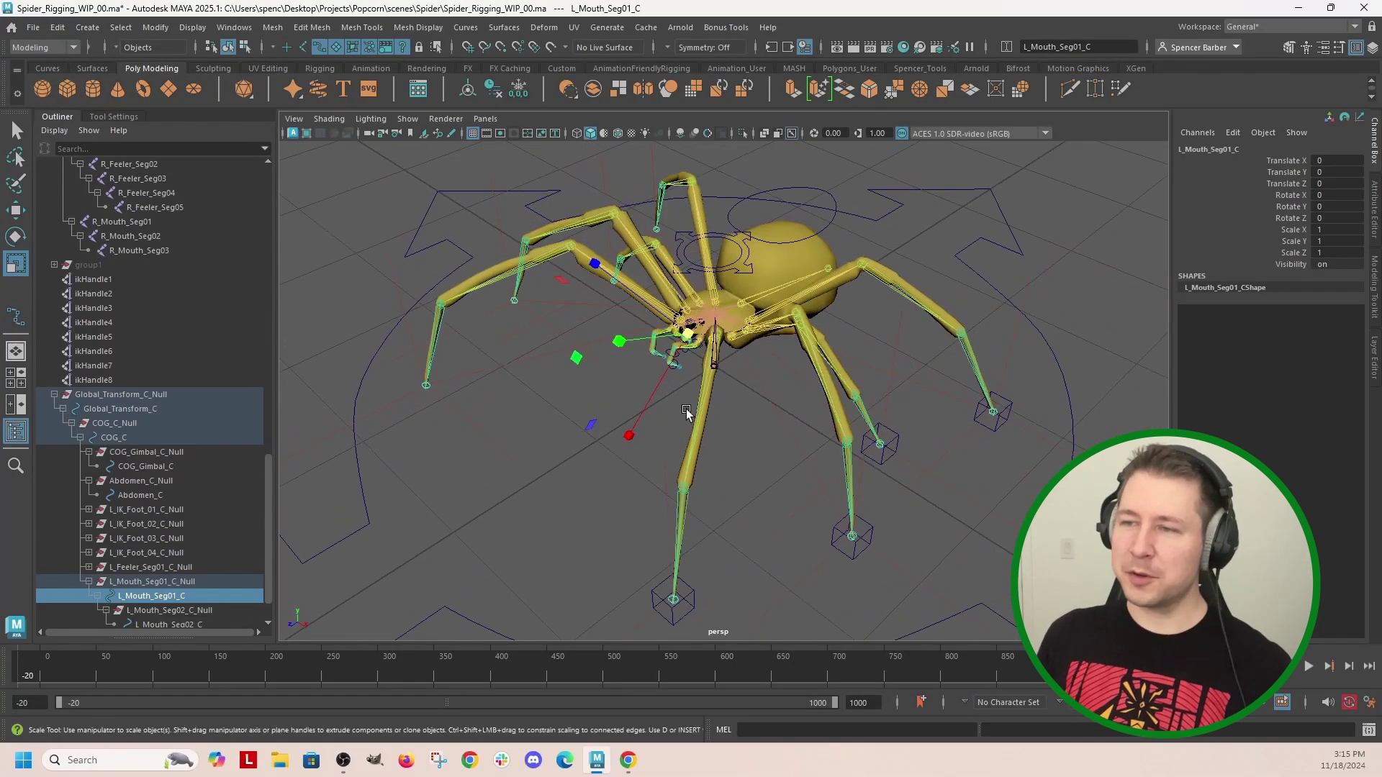
right_click_drag(754, 296, 817, 324, "alt")
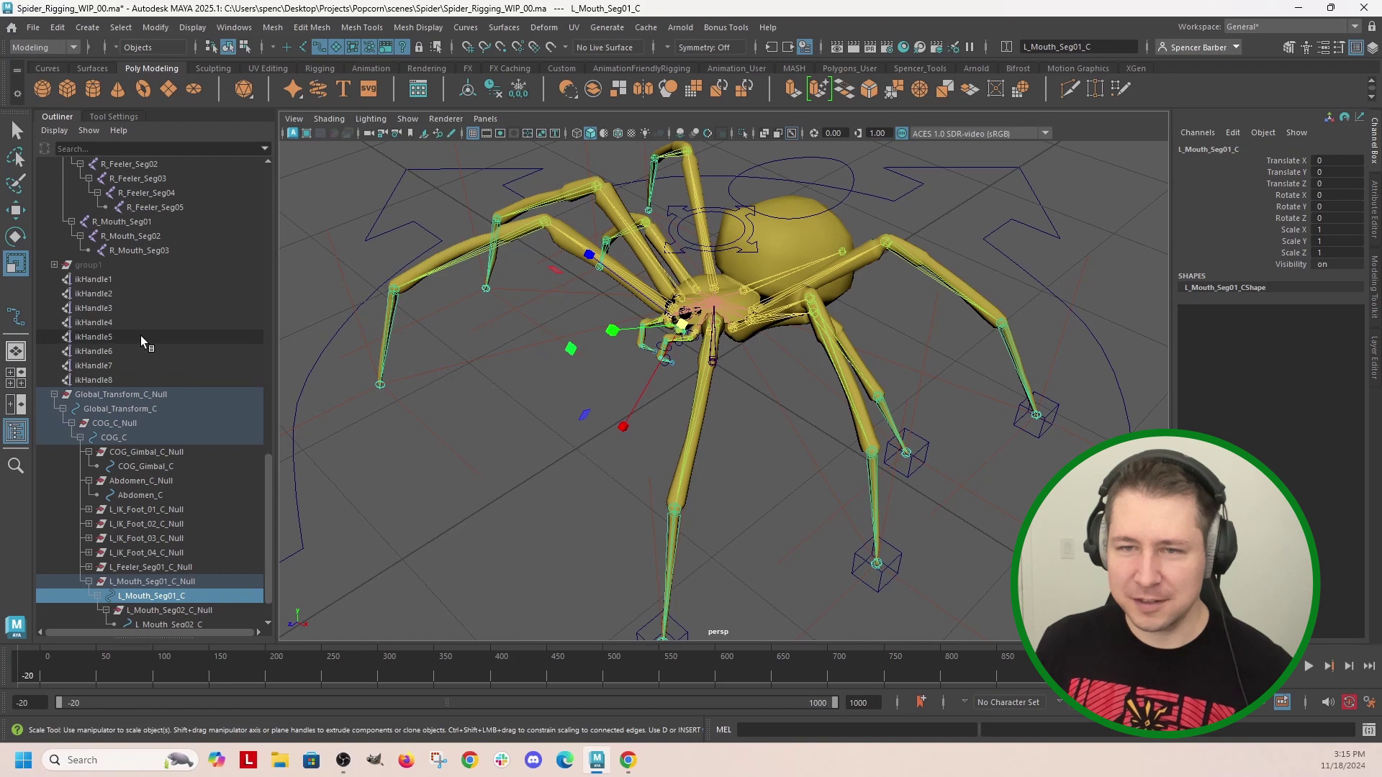
scroll(138, 388, "down", 2)
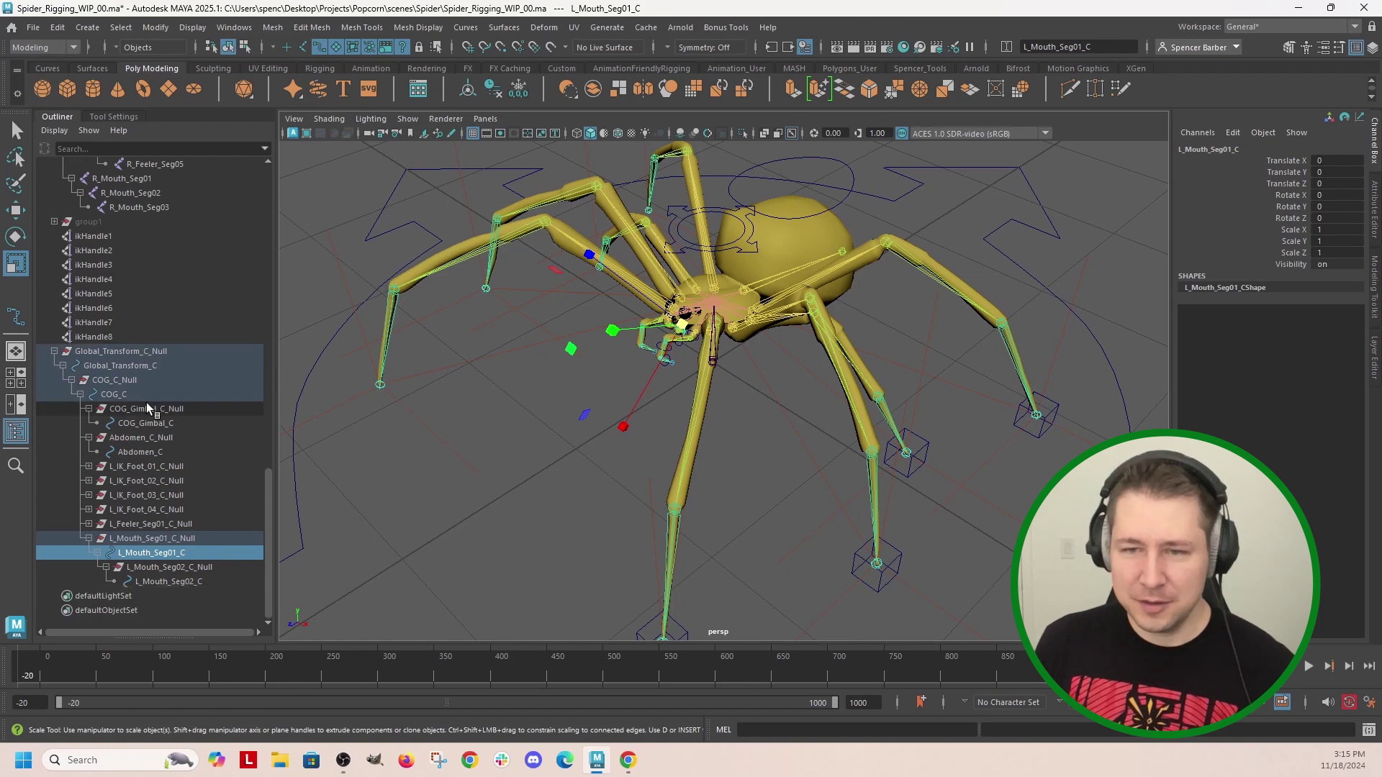
left_click(88, 538)
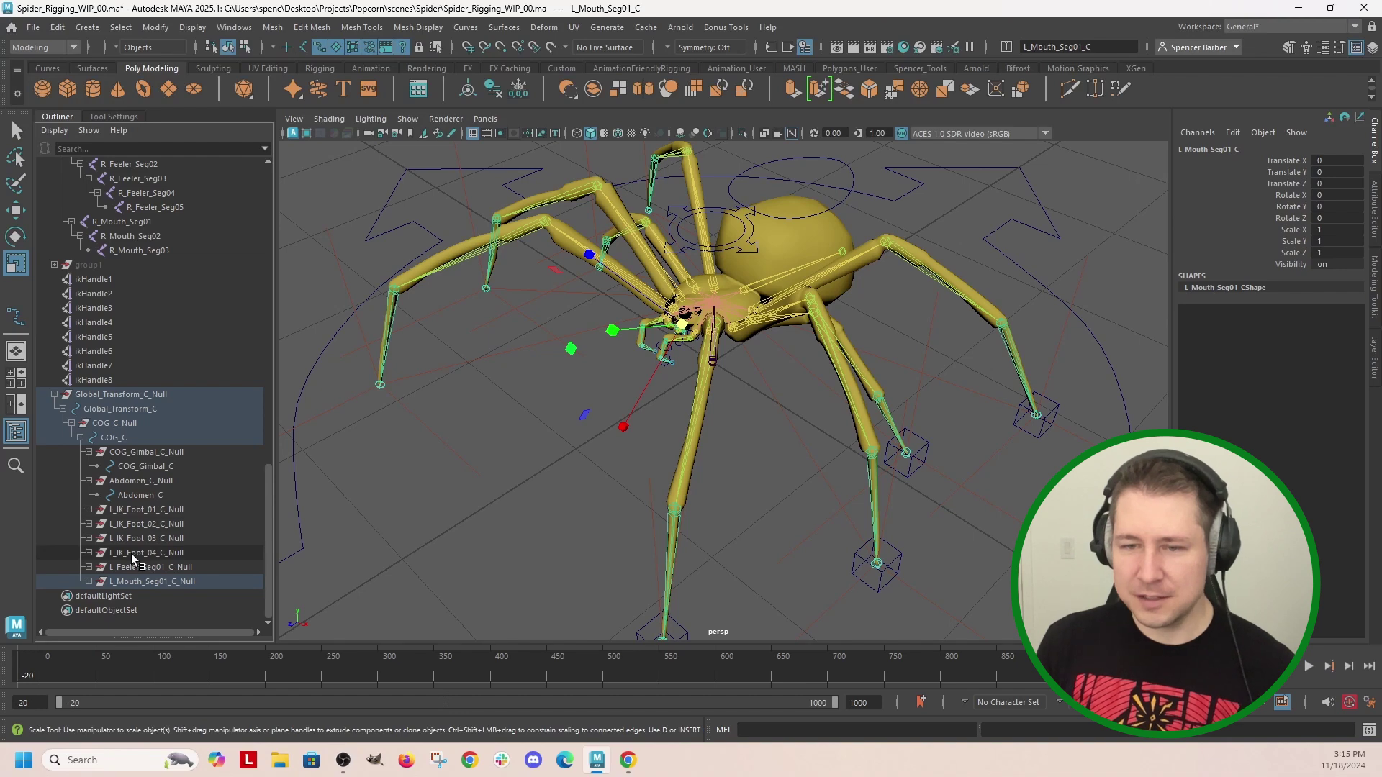
Examine the left feeler and mouth controls on the spider's head and the foot controls around its left legs
left_click_drag(648, 467, 762, 447, "alt")
right_click_drag(663, 453, 801, 423, "alt")
middle_click_drag(802, 422, 771, 530, "alt")
right_click_drag(576, 547, 666, 560, "alt")
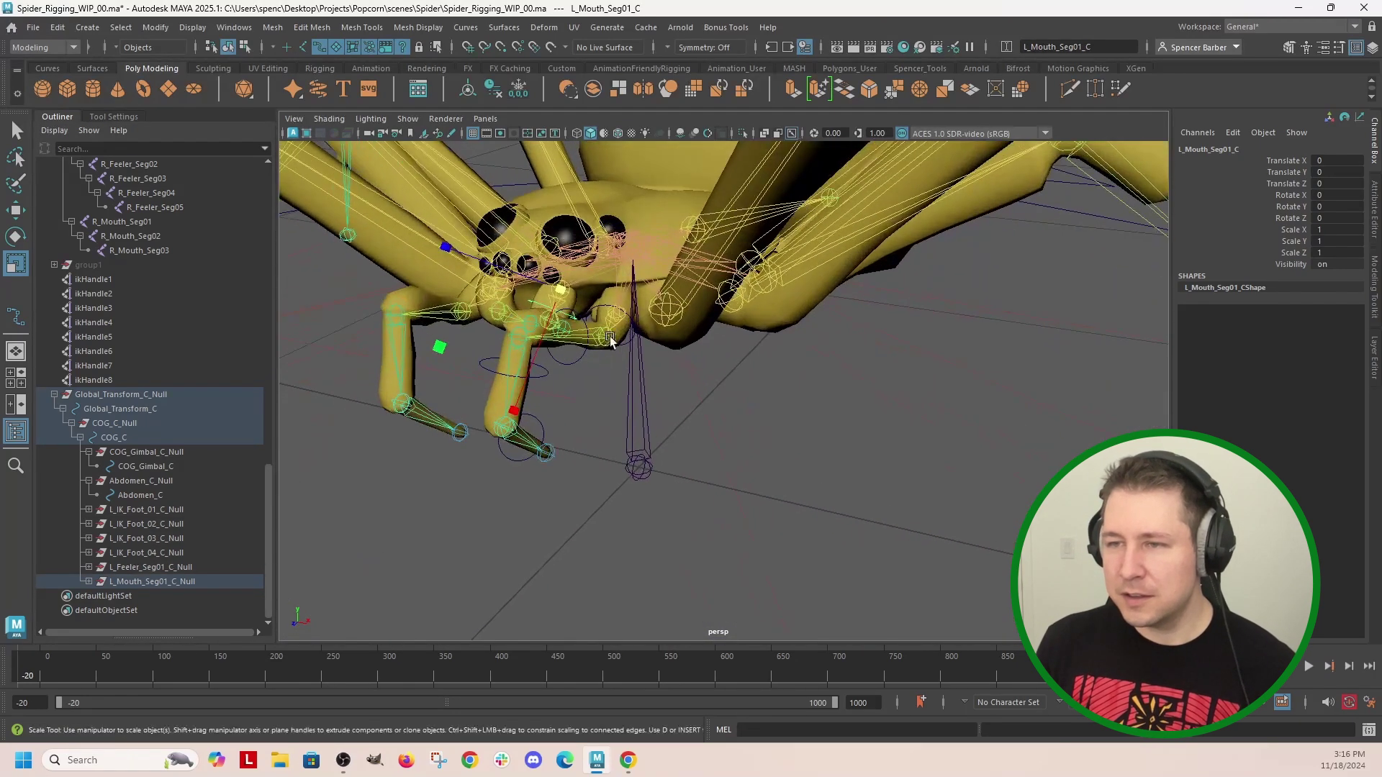
left_click(630, 344)
left_click(606, 356)
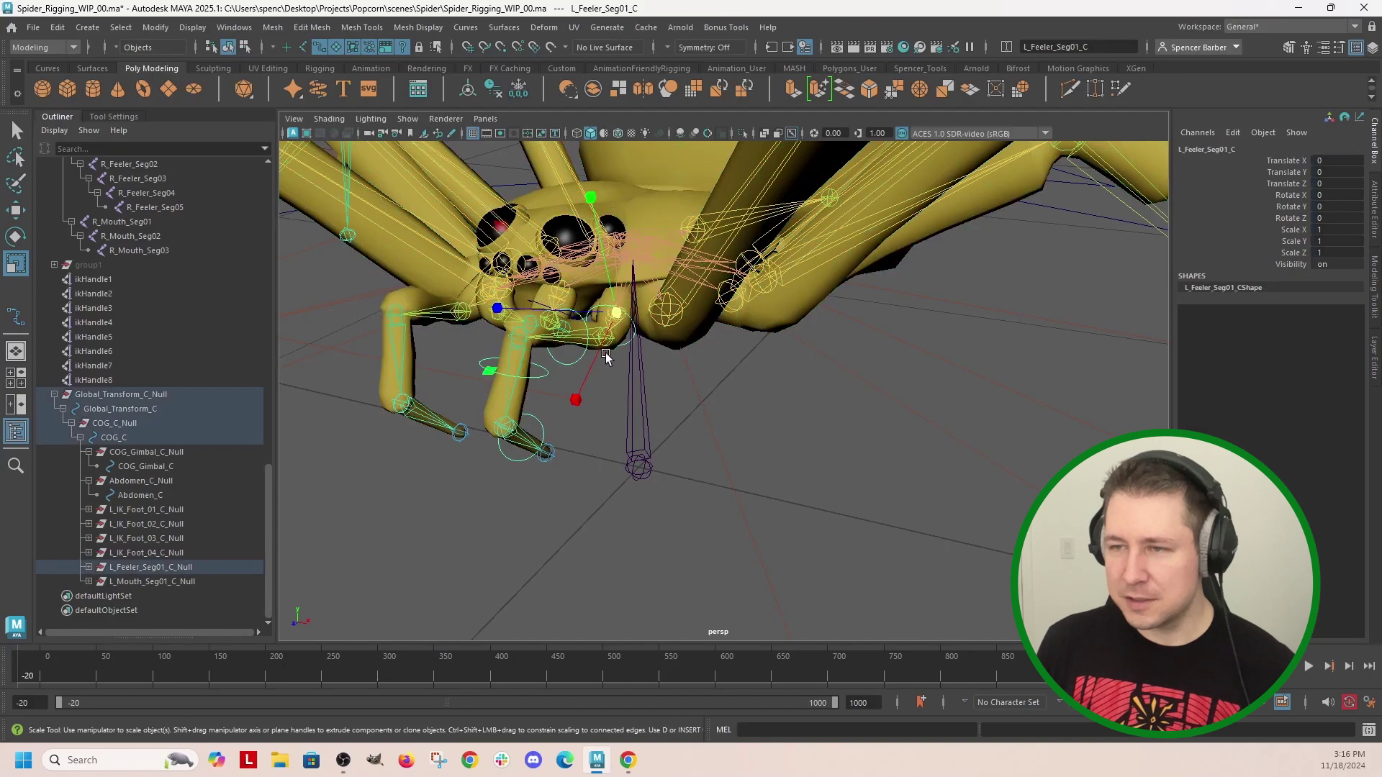
left_click_drag(550, 306, 619, 358, "alt")
left_click_drag(876, 400, 771, 530, "alt")
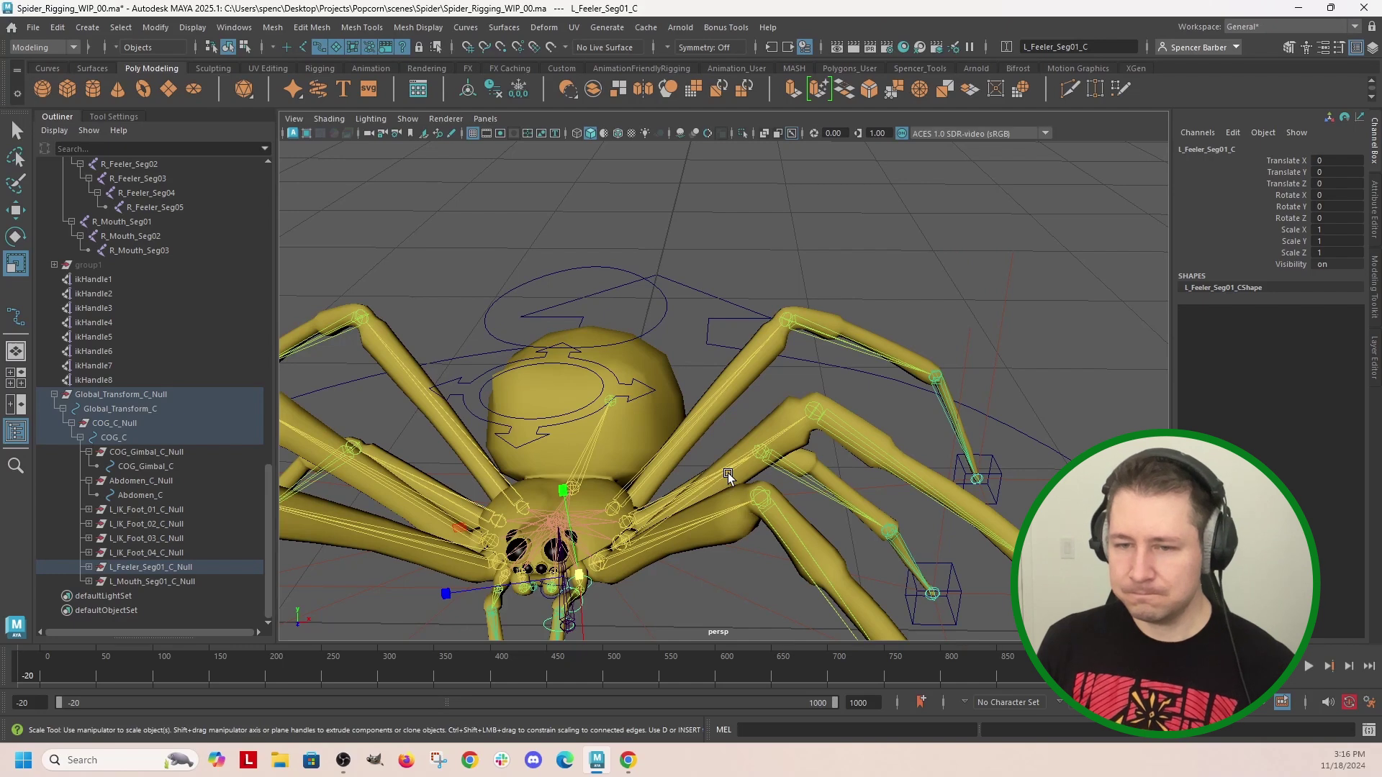
left_click_drag(724, 473, 566, 511, "alt")
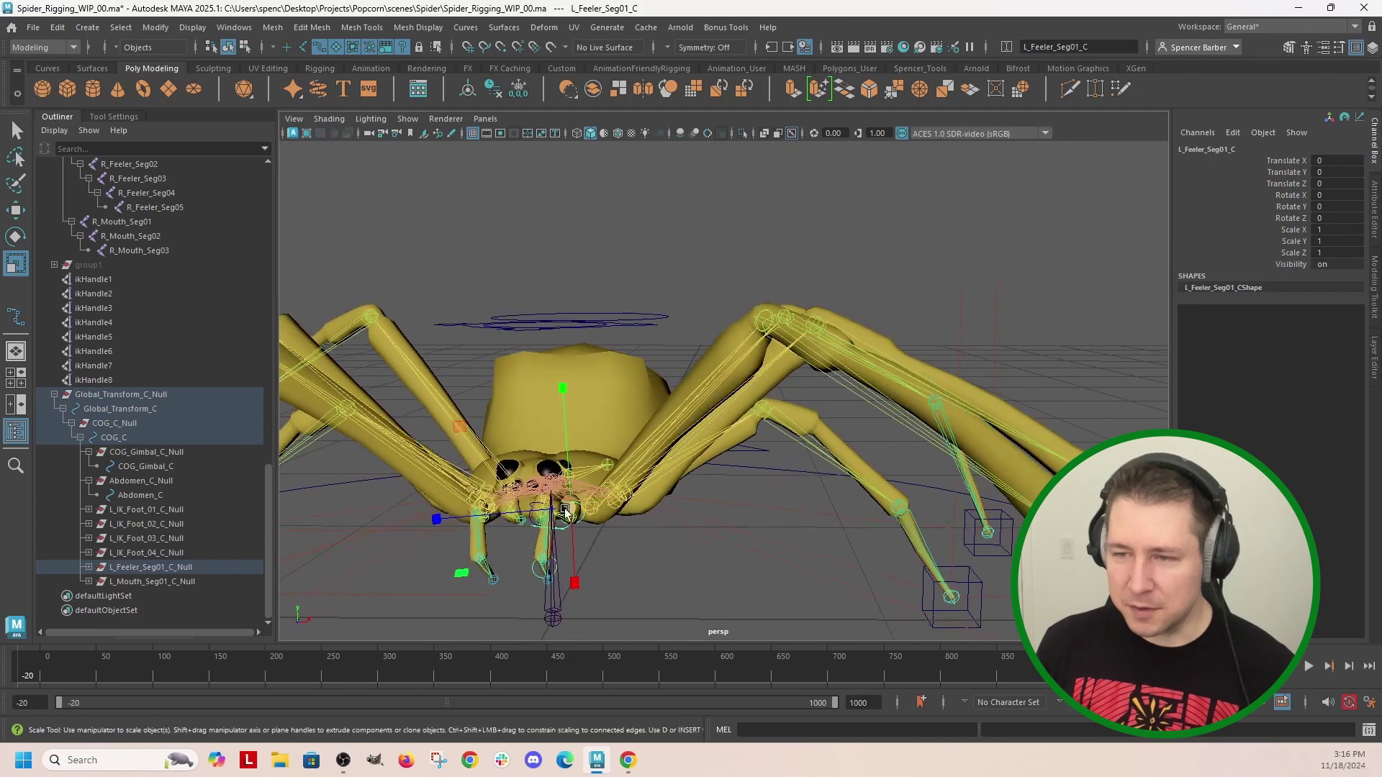
left_click_drag(545, 580, 794, 243, "alt")
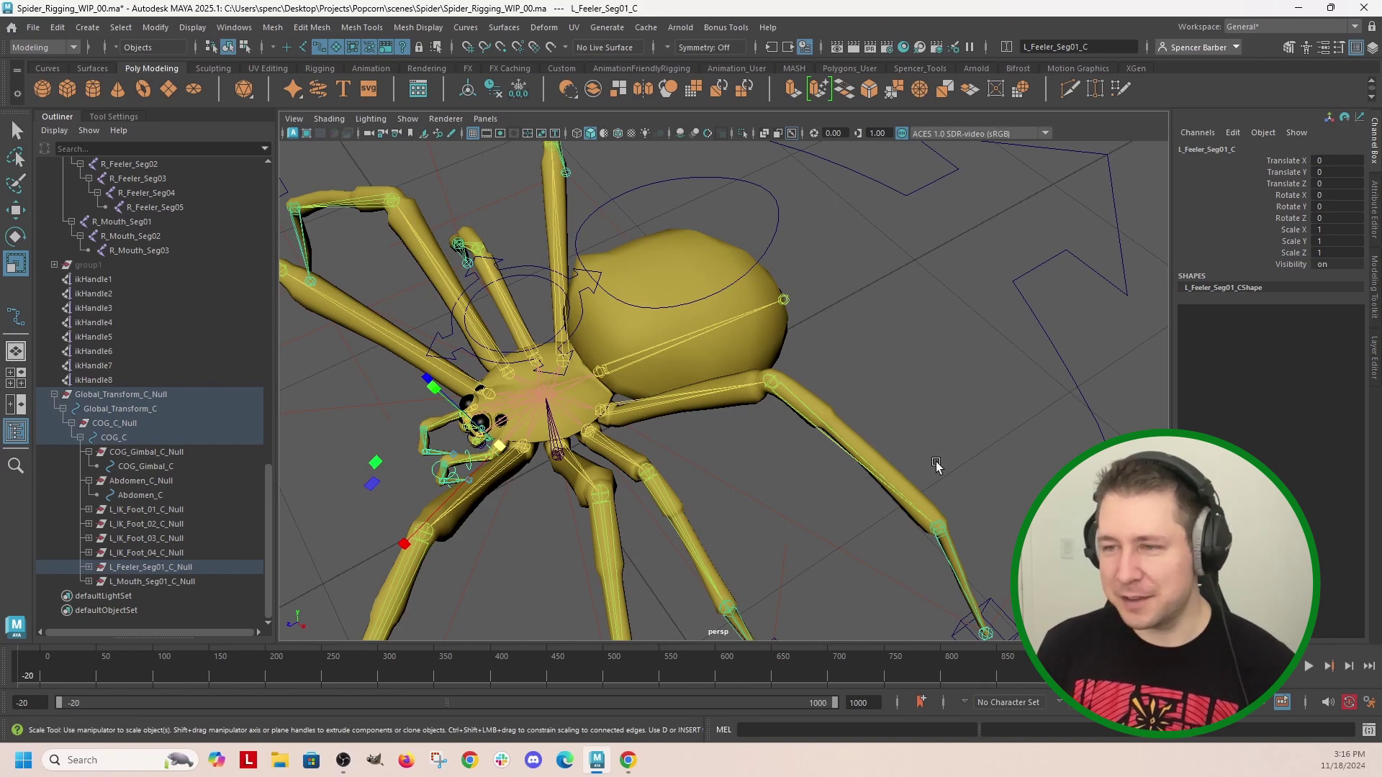
left_click_drag(936, 464, 1055, 239, "alt")
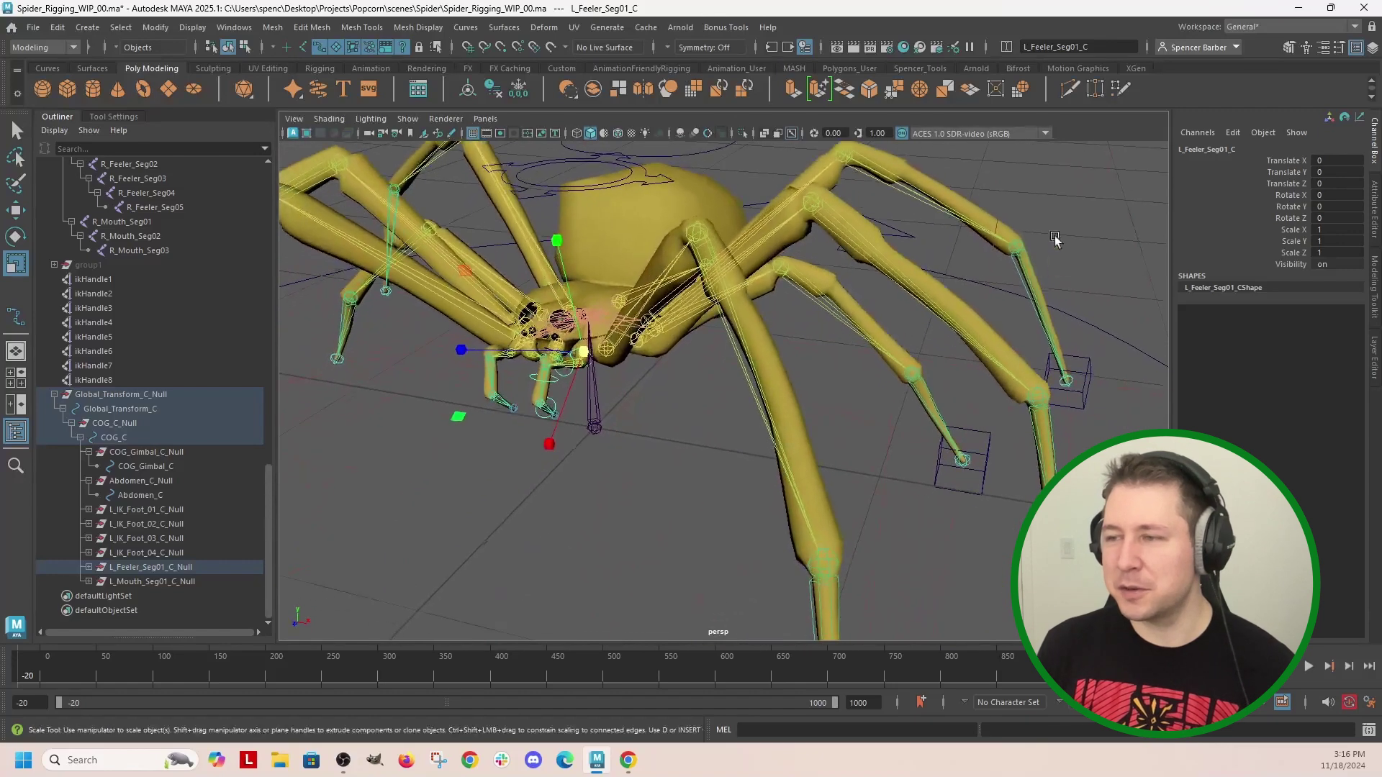
left_click_drag(947, 468, 996, 552, "alt")
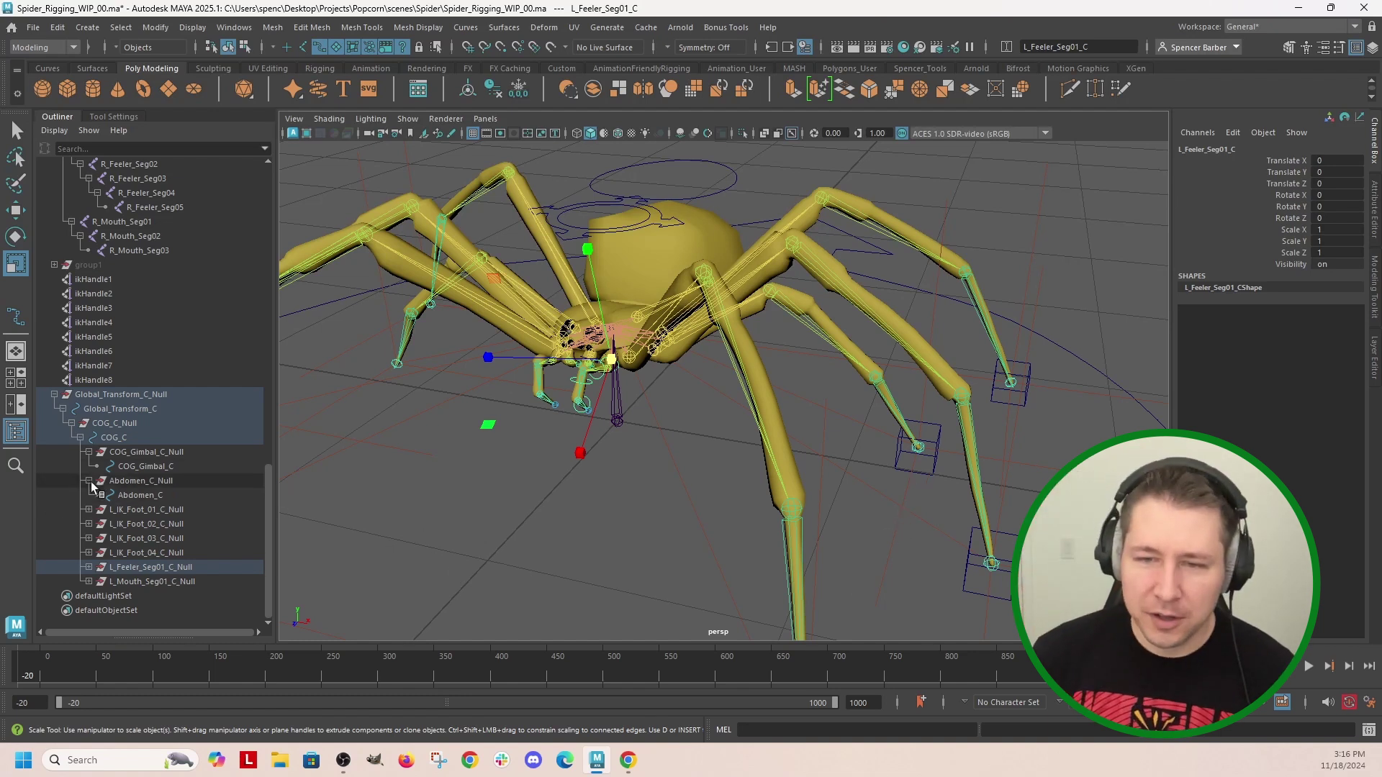
Group the four L_IK_Foot nulls together with L_Feeler_Seg01_C_Null and L_Mouth_Seg01_C_Null under COG_C
left_click(129, 509)
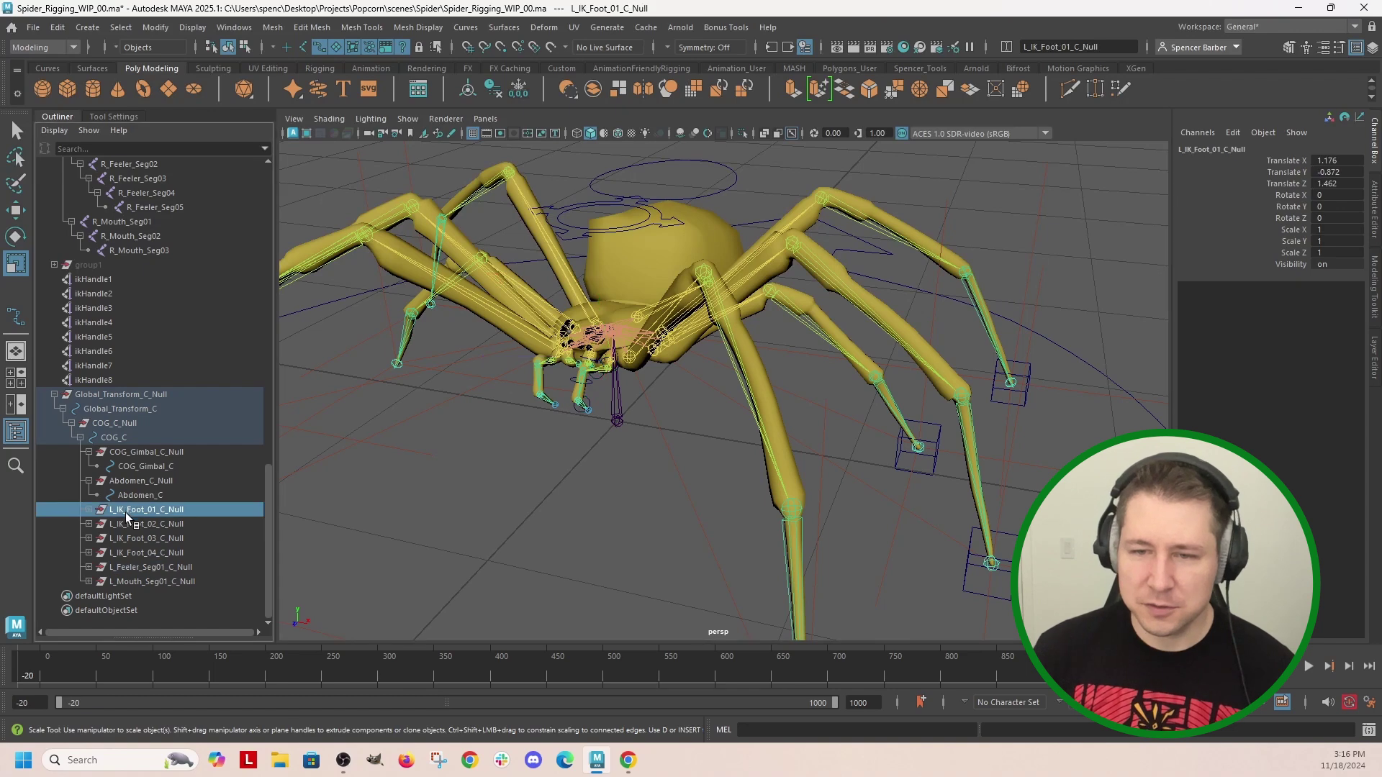
left_click(130, 524, "shift")
left_click(130, 539, "shift")
left_click(131, 553, "shift")
left_click(132, 568, "shift")
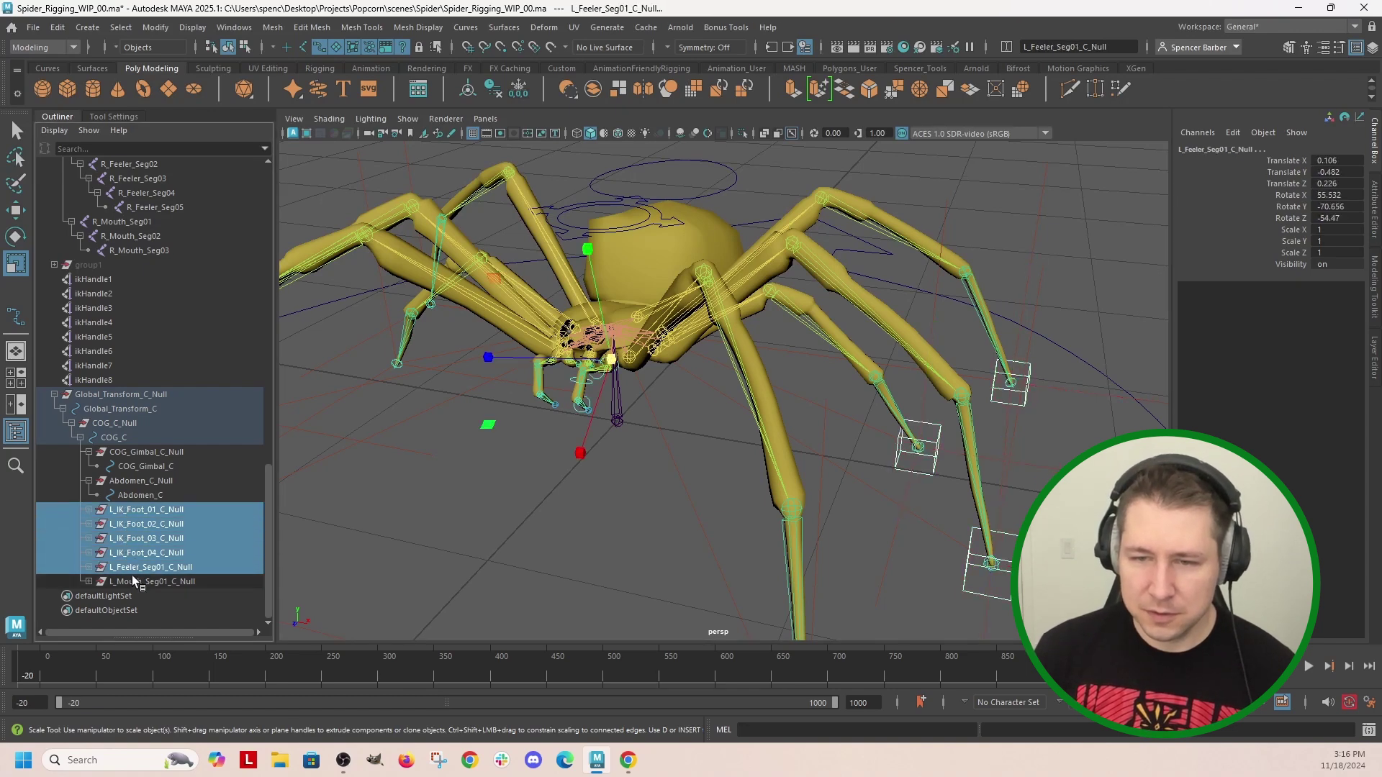
left_click(133, 581, "shift")
left_click_drag(596, 545, 850, 411, "alt")
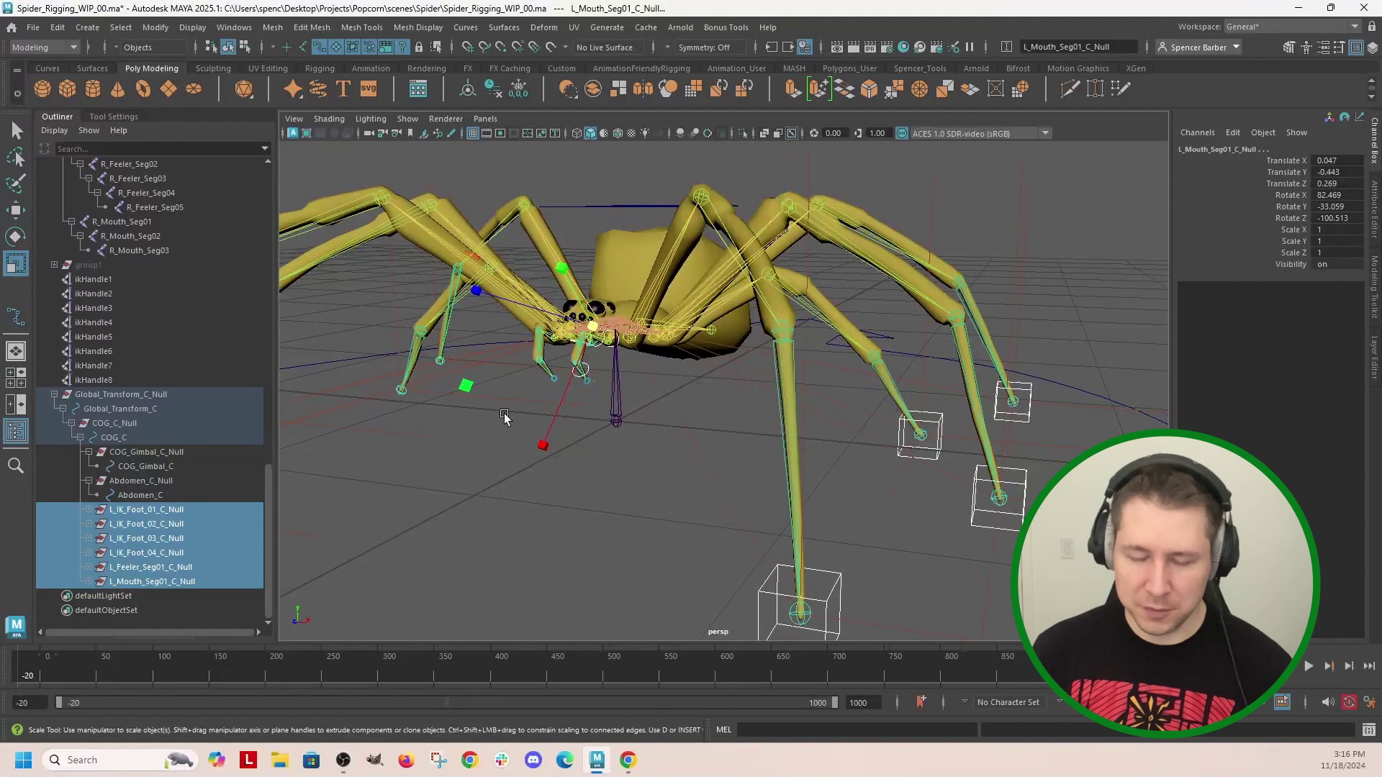
key("ctrl+g")
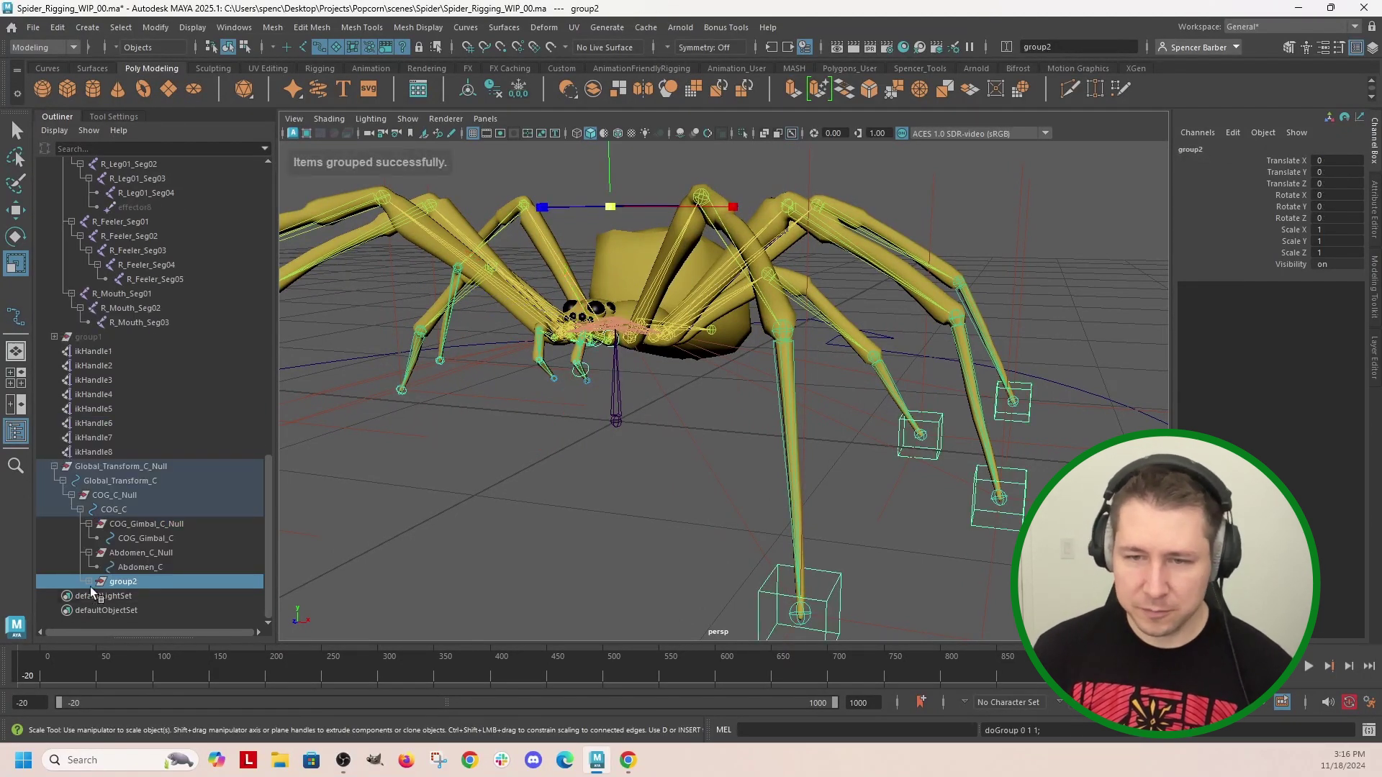
Rename the new group of left-side nulls as L_Side_Controls_Grp
double_click(133, 583)
type("L")
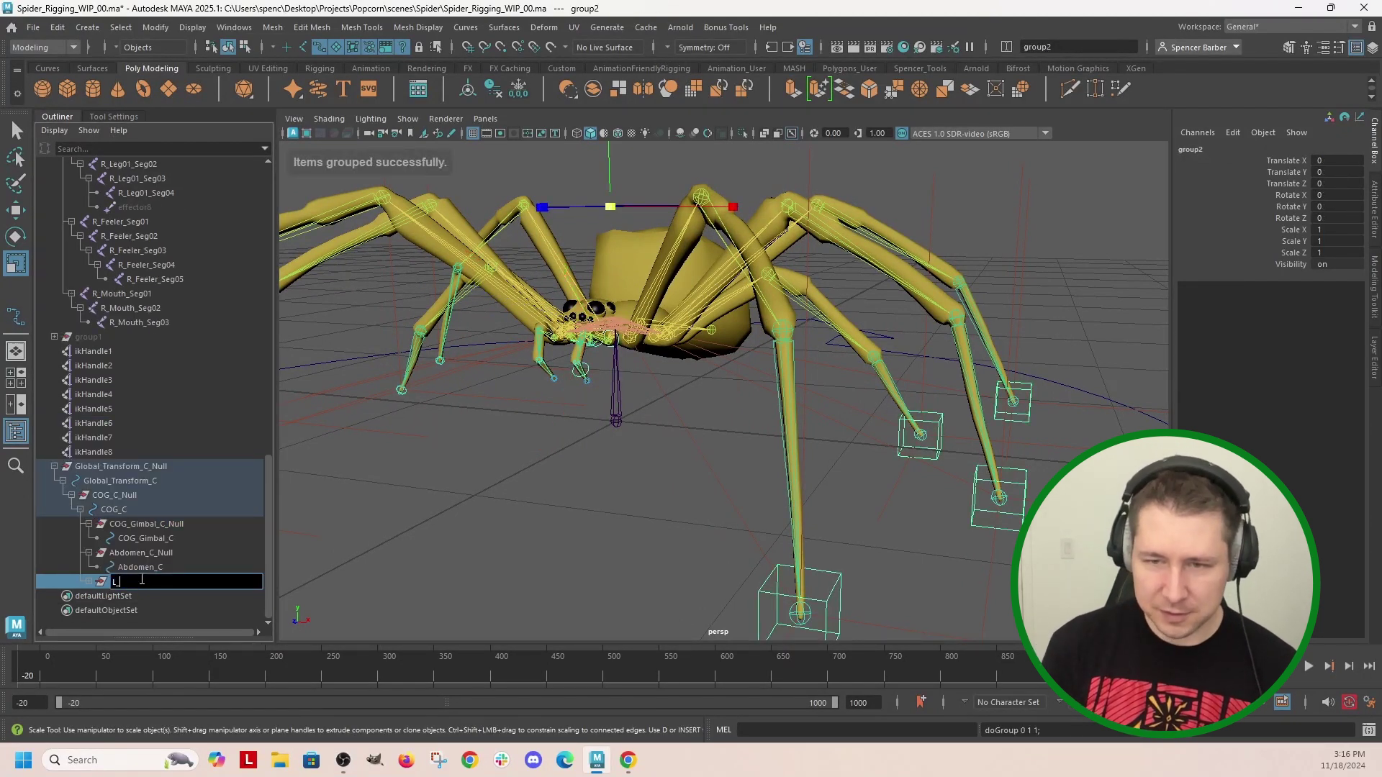
type("_Side_")
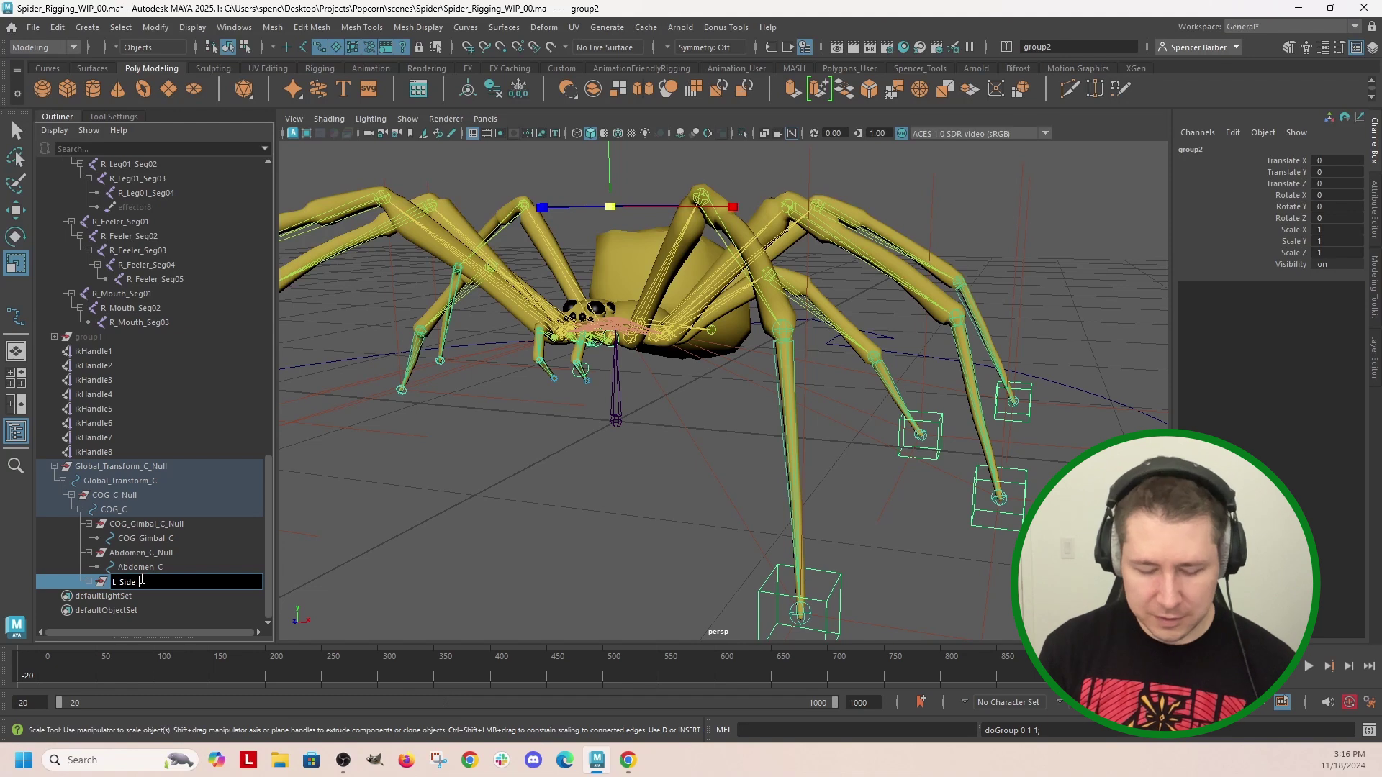
type("Controls_Grp")
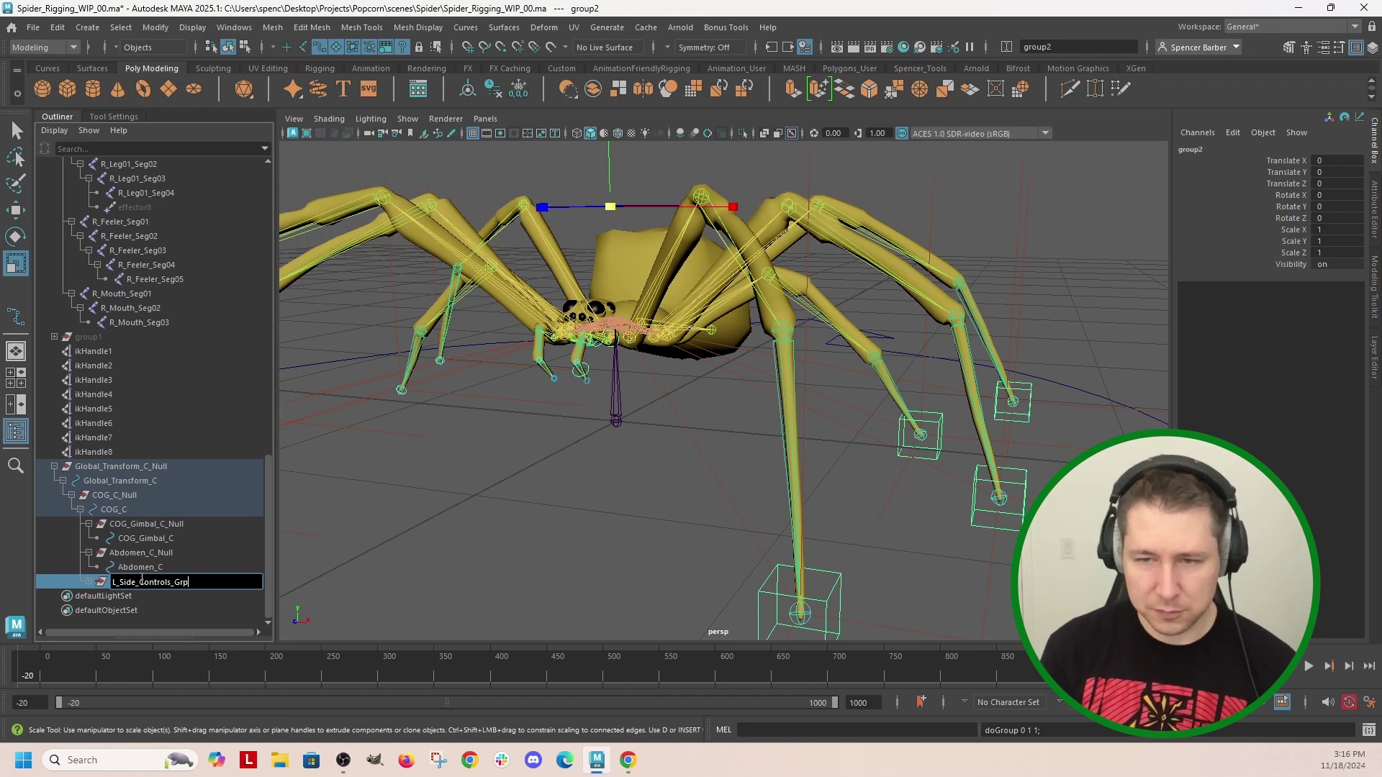
key("Return")
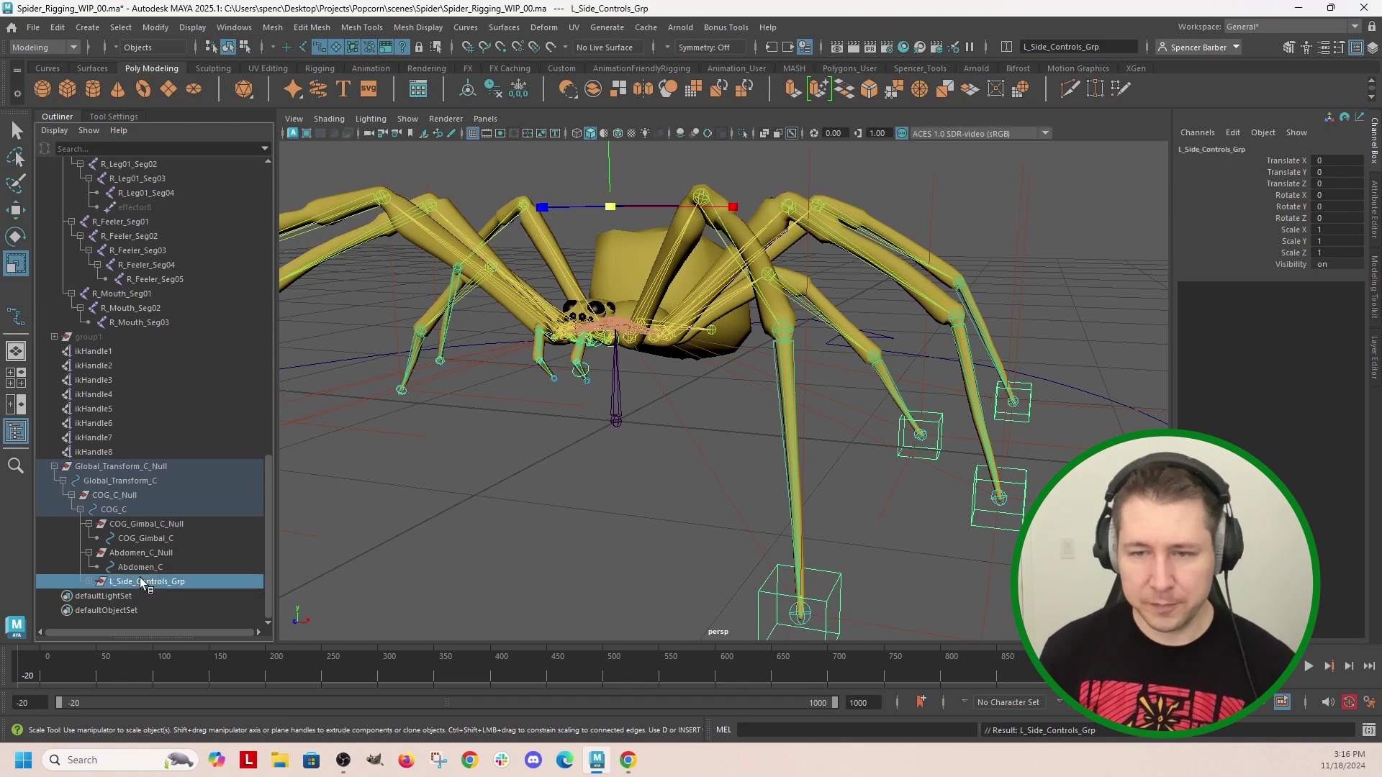
Duplicate L_Side_Controls_Grp and set the copy's Scale X to -1 to mirror the controls to the spider's other side
key("ctrl+d")
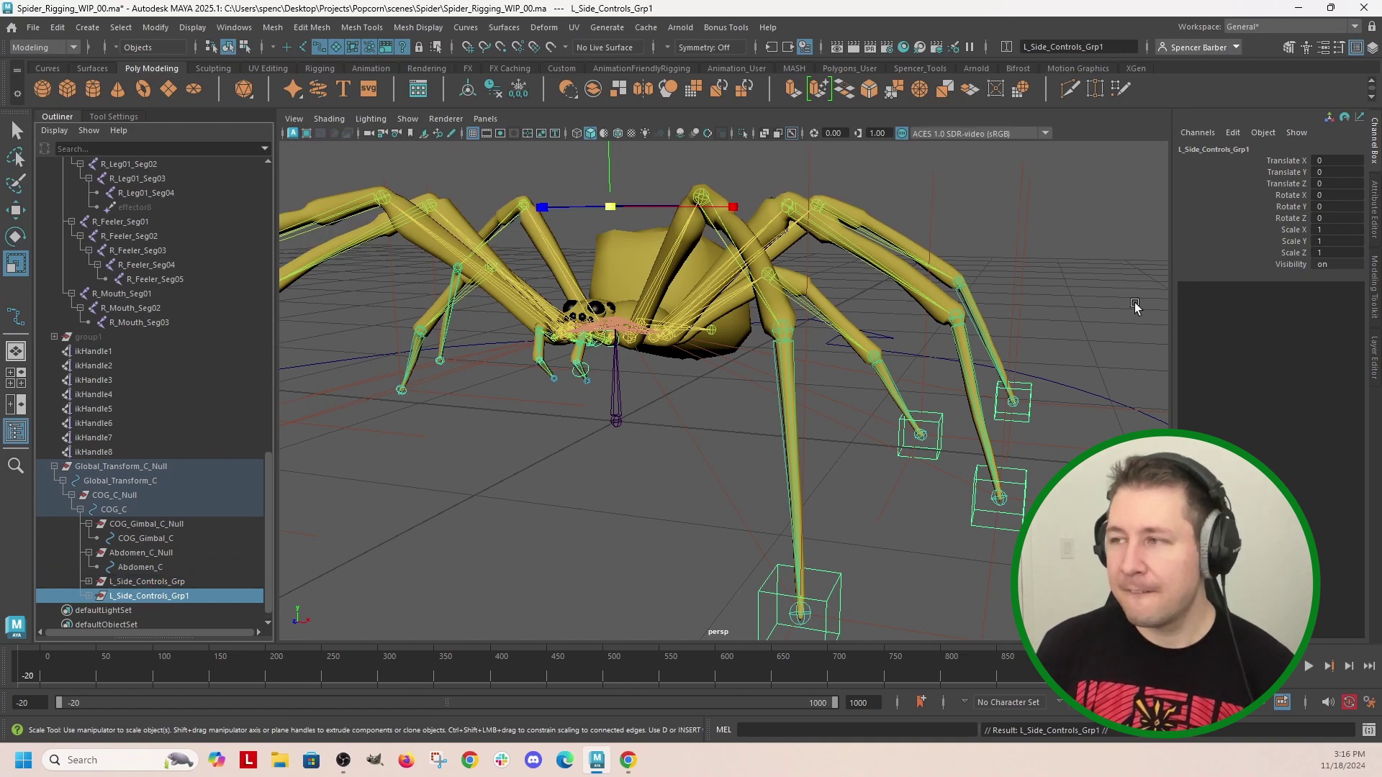
left_click(1334, 229)
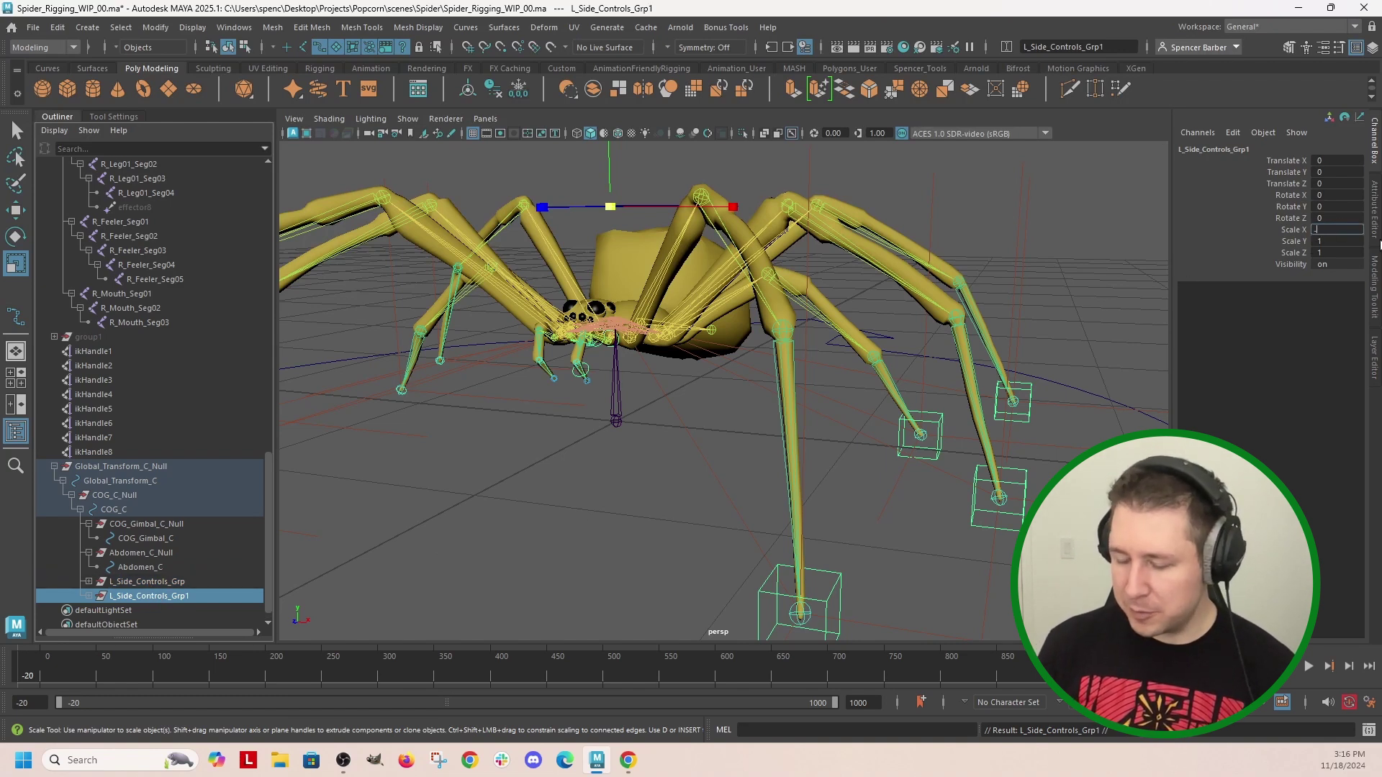
key("Return")
right_click_drag(893, 319, 853, 329, "alt")
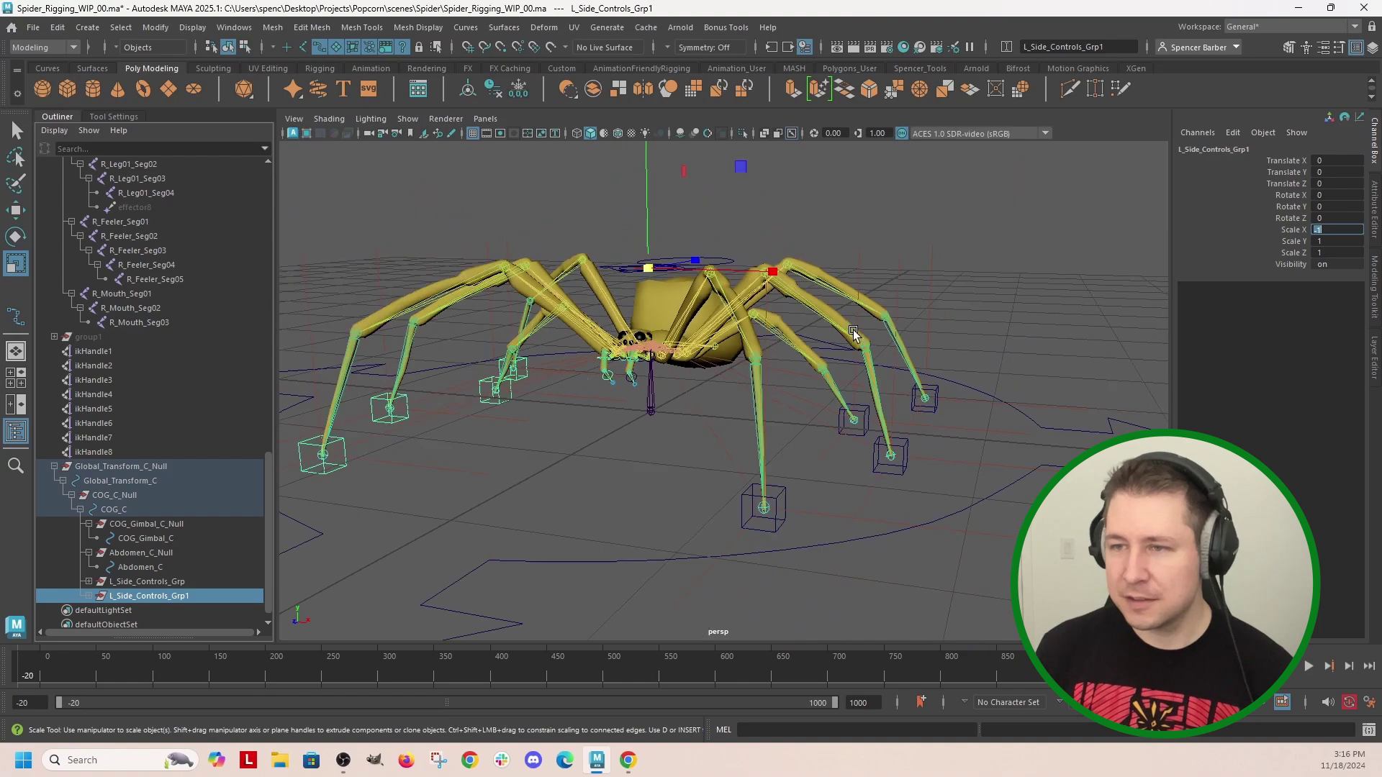
left_click_drag(745, 399, 763, 468, "alt")
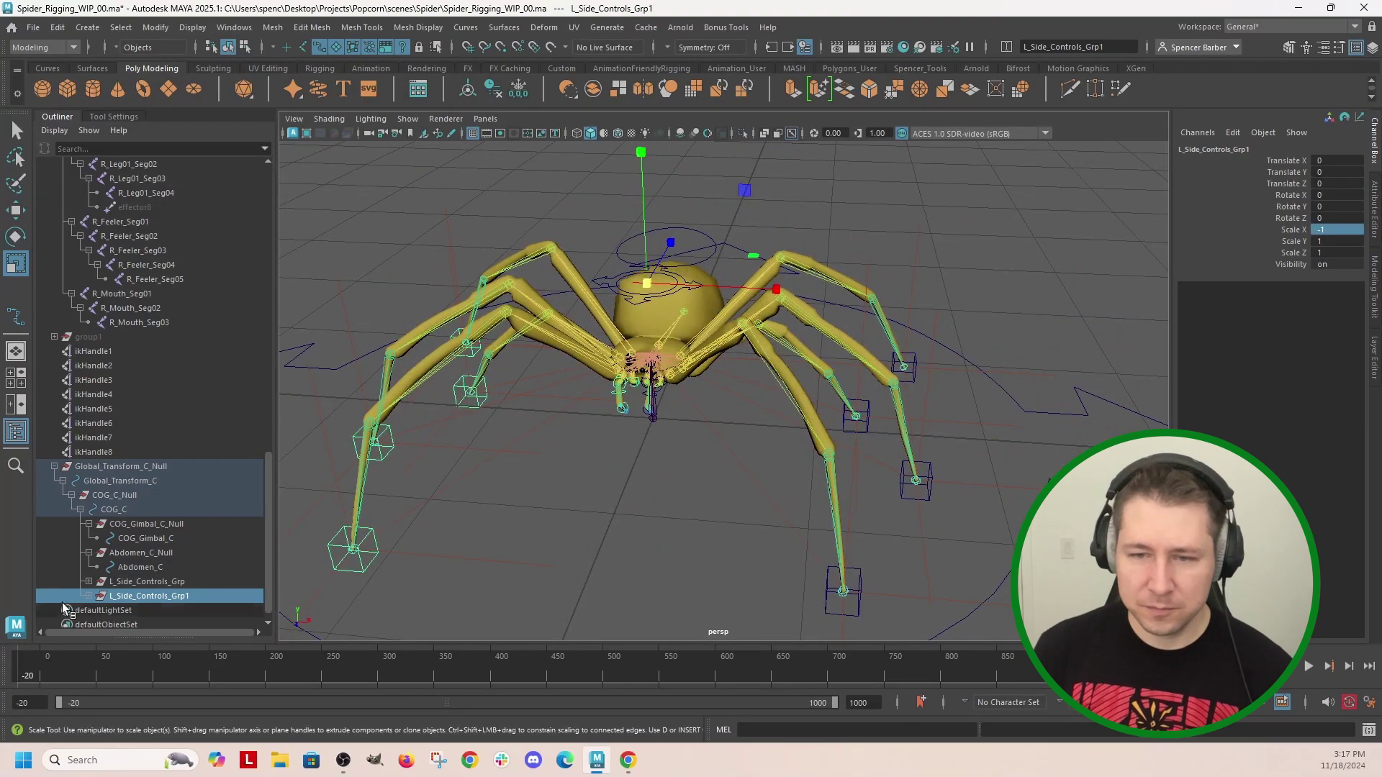
Fully expand the hierarchy of the duplicated side controls group
left_click(88, 597)
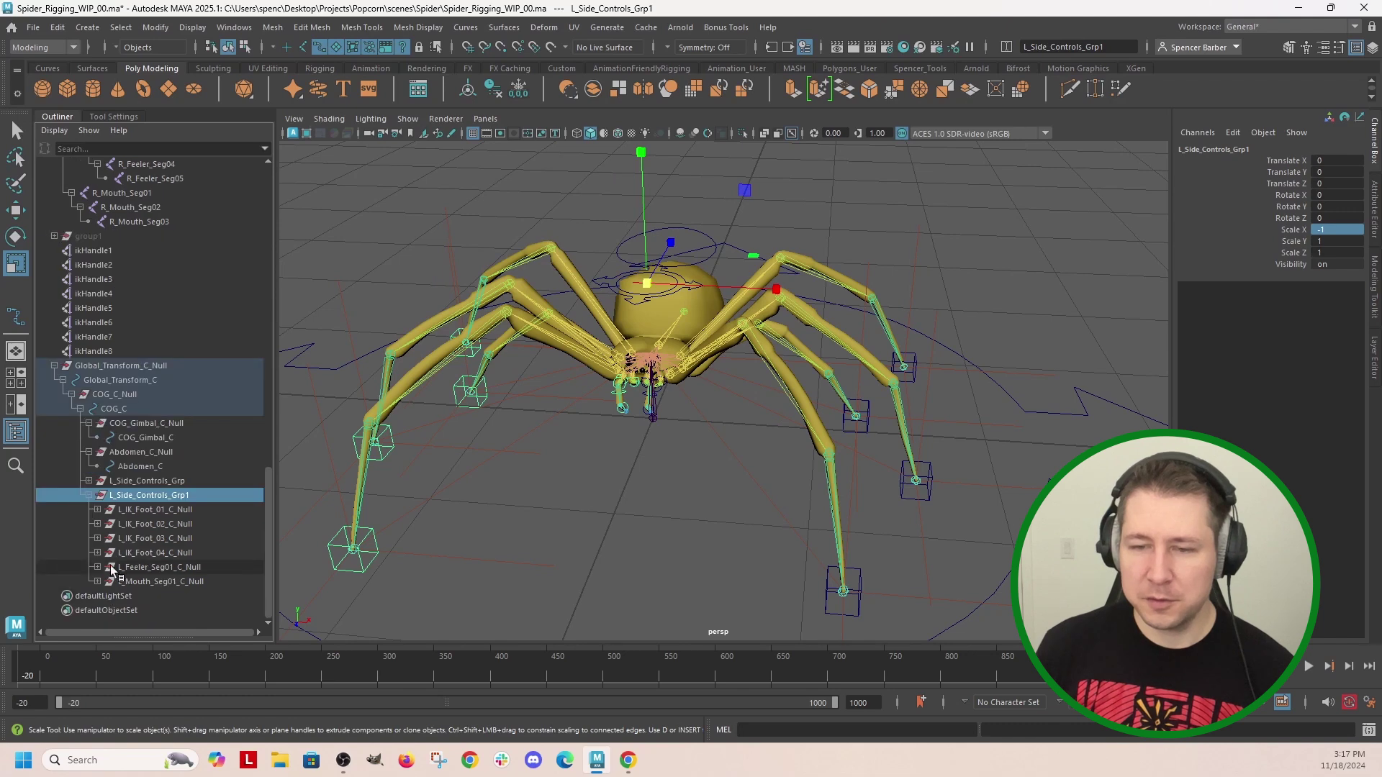
left_click(89, 597)
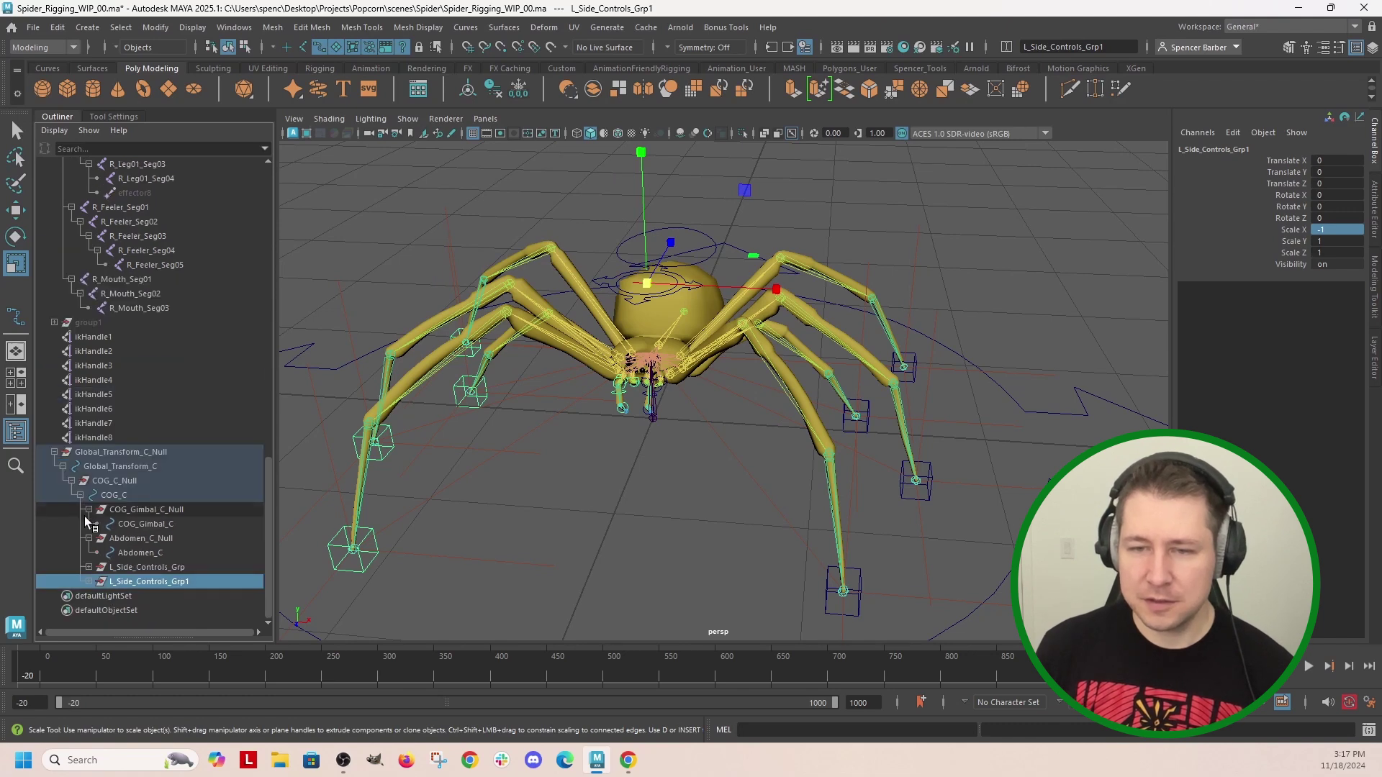
left_click(88, 581)
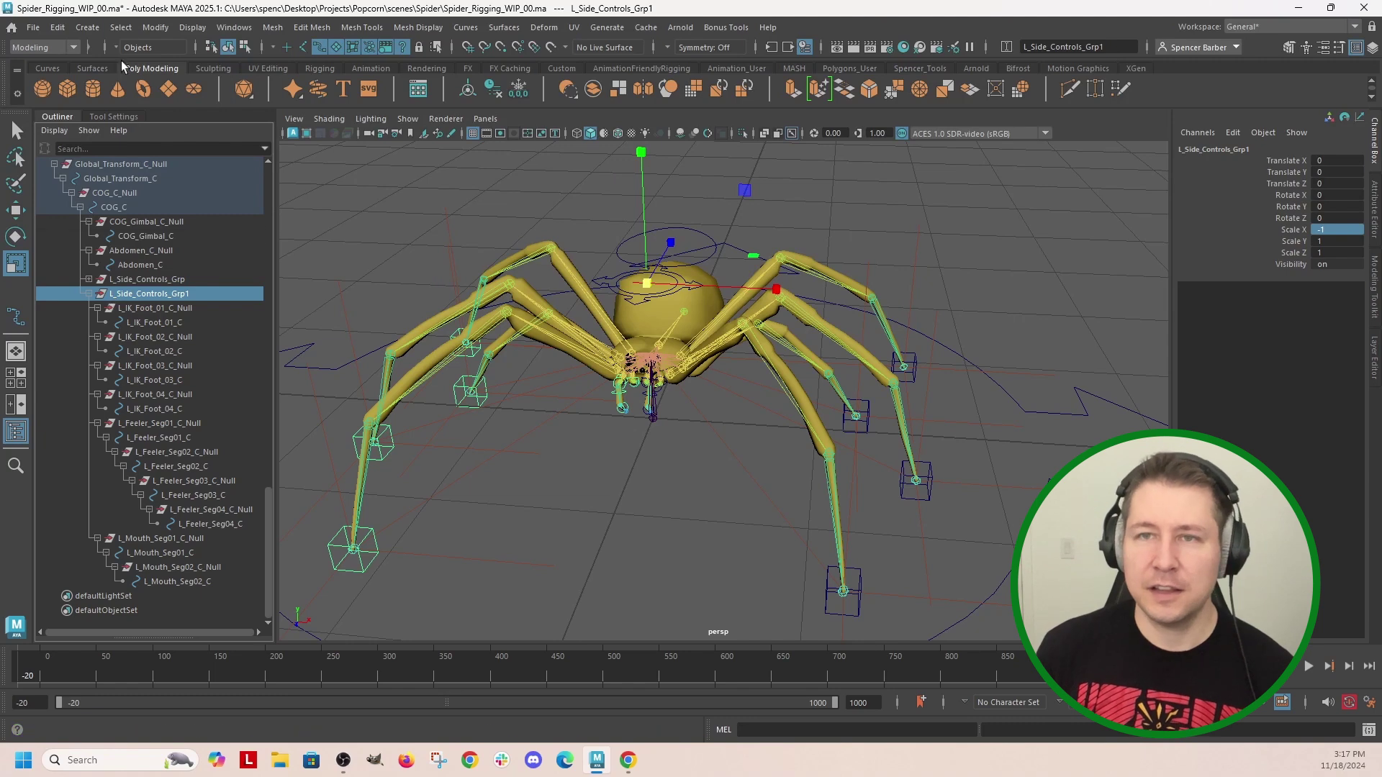
Search and replace the prefix L_ with R_ across the hierarchy of the duplicated side controls group
left_click(121, 27)
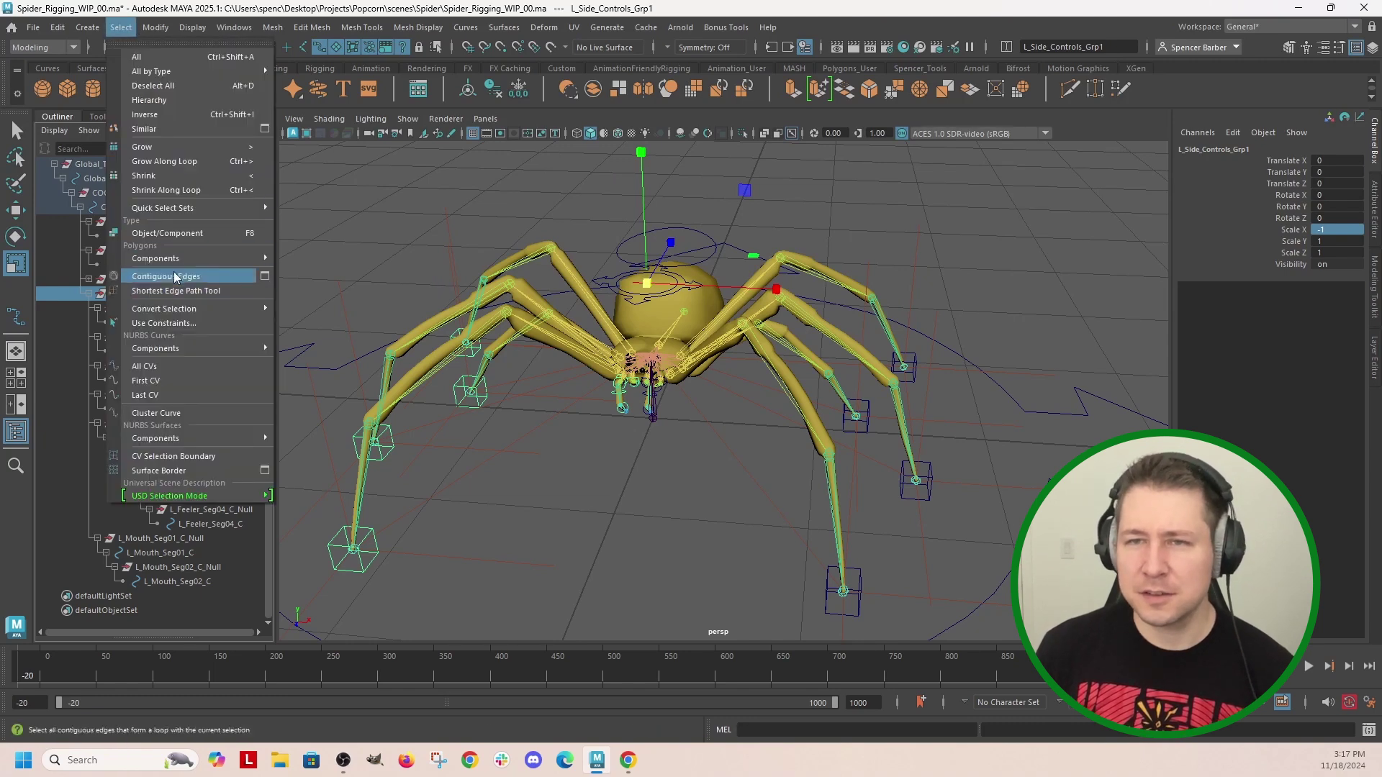
mouse_move(155, 27)
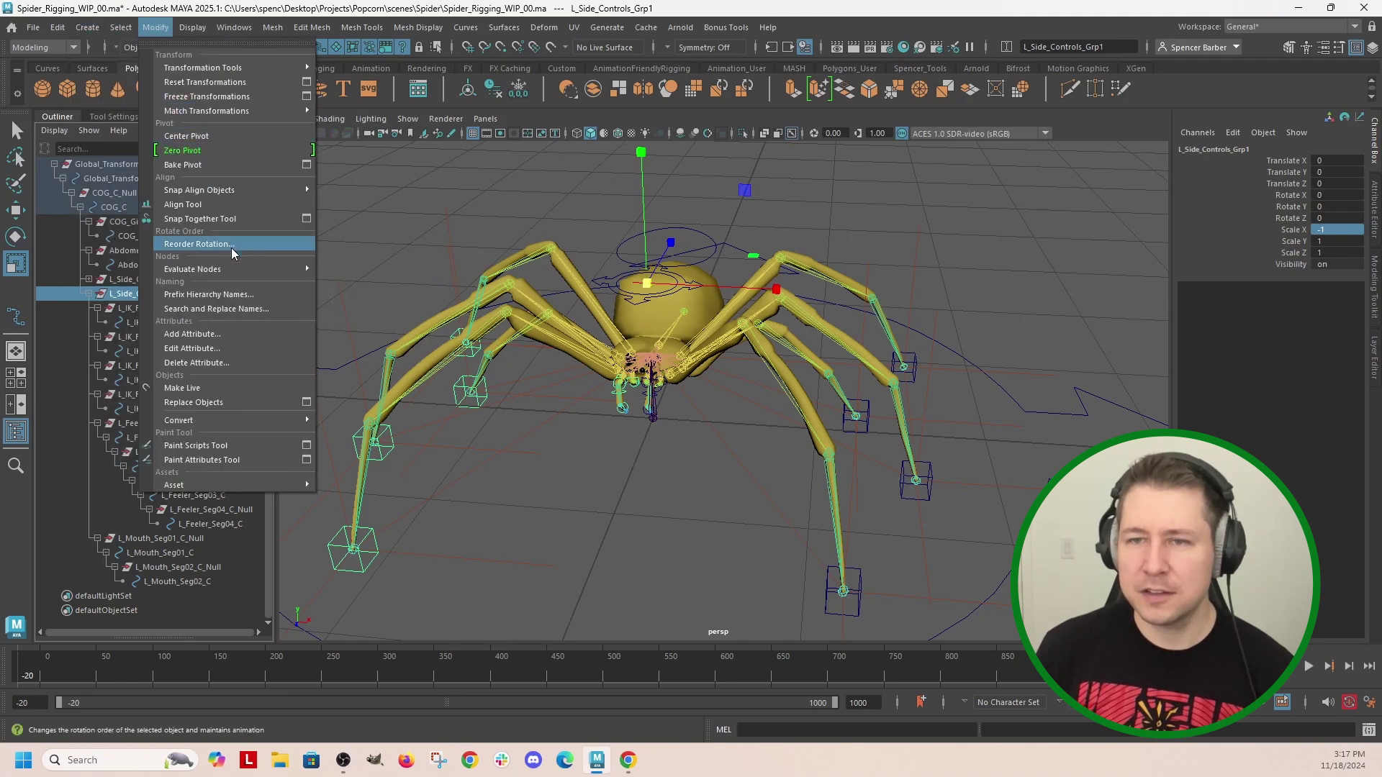
left_click(216, 309)
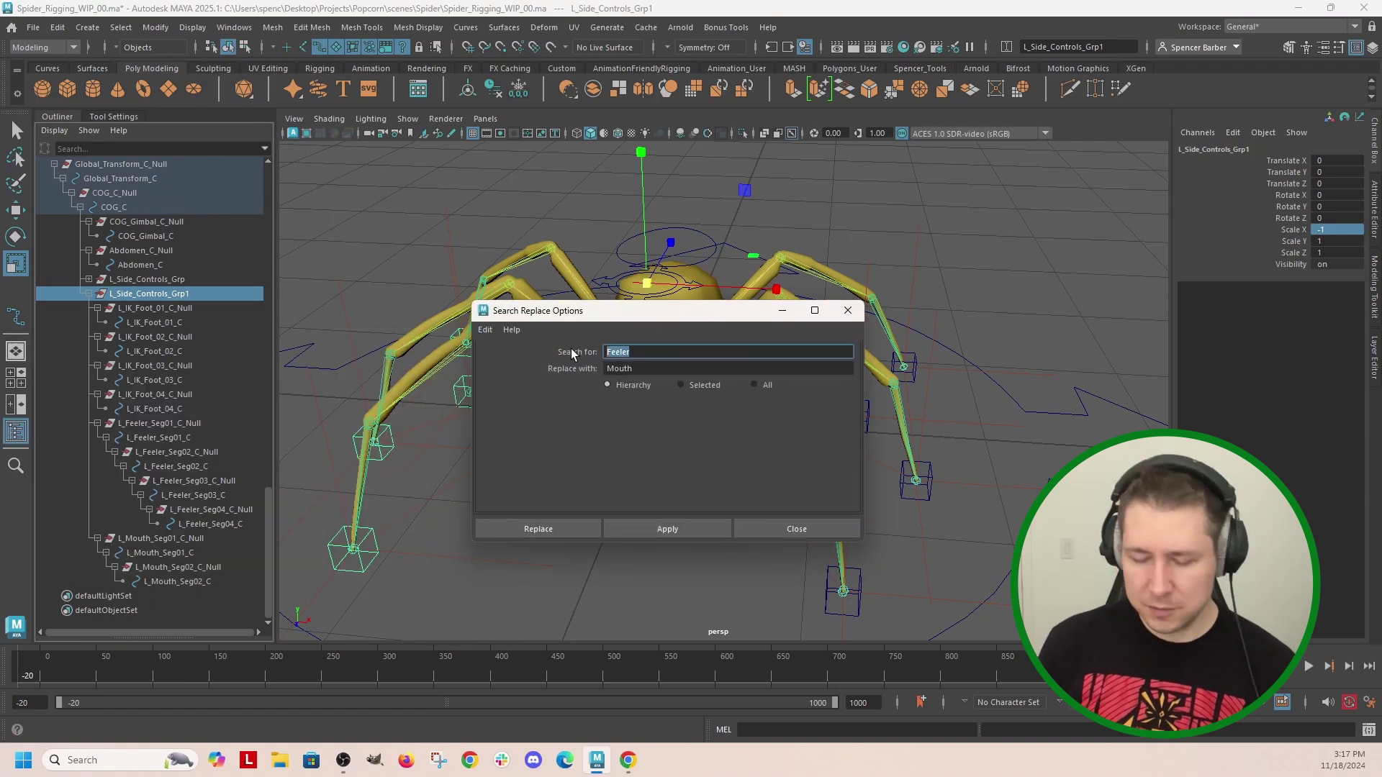
type("L_")
key("Tab")
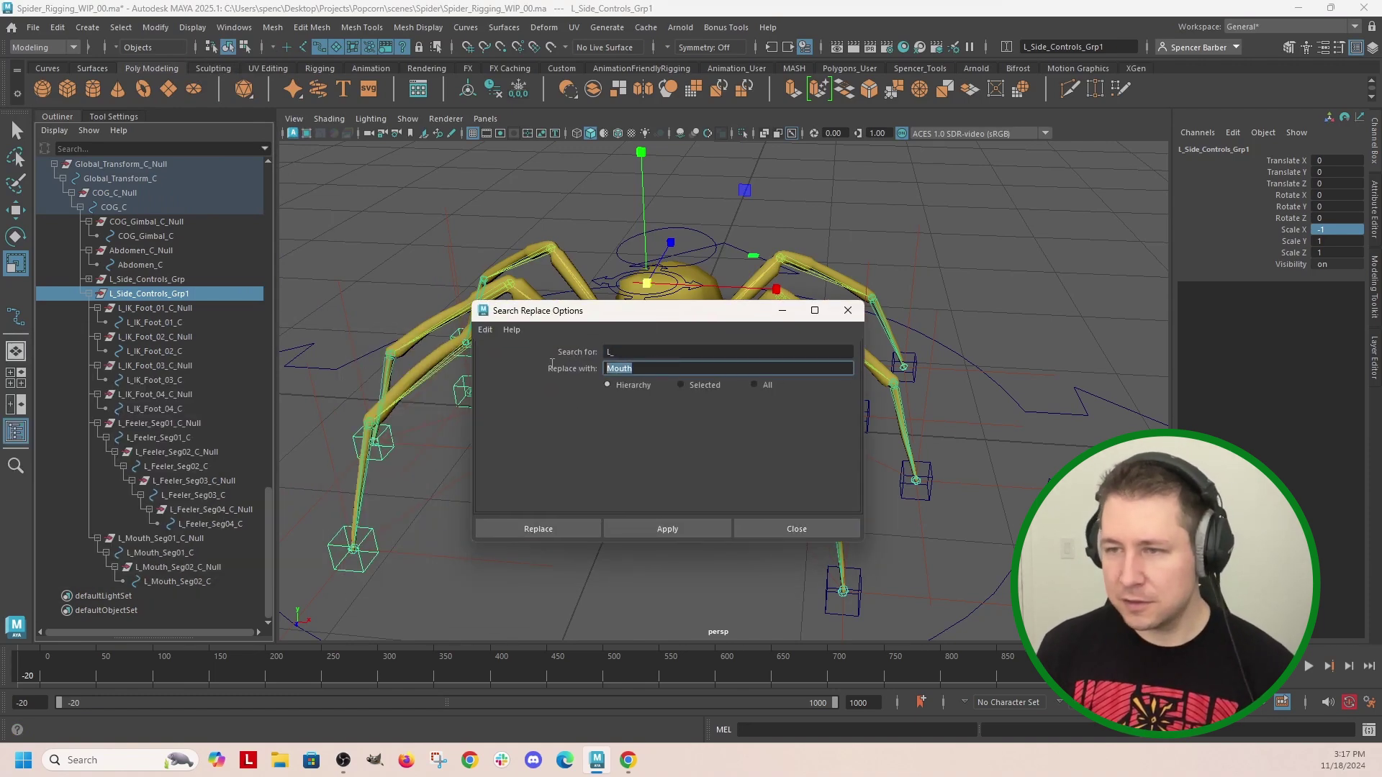
type("R_")
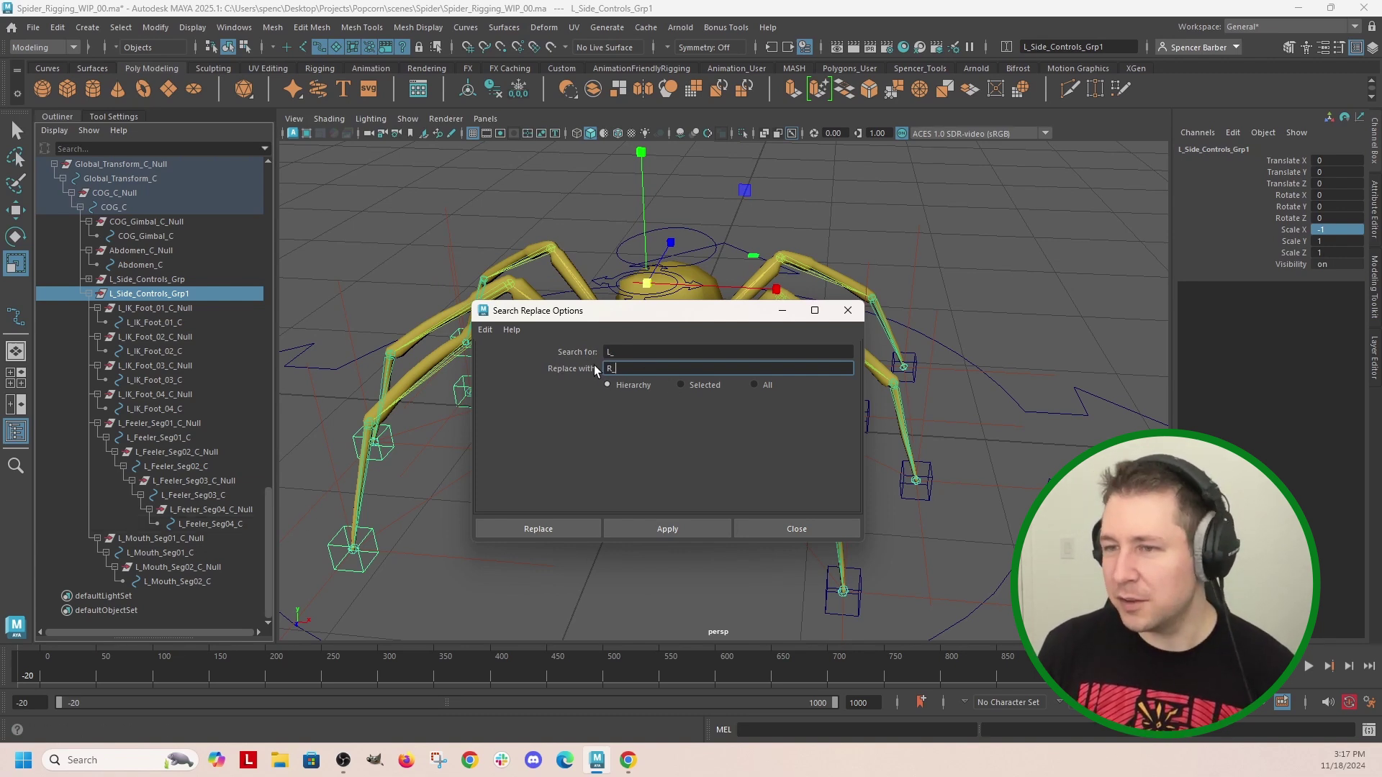
left_click(680, 533)
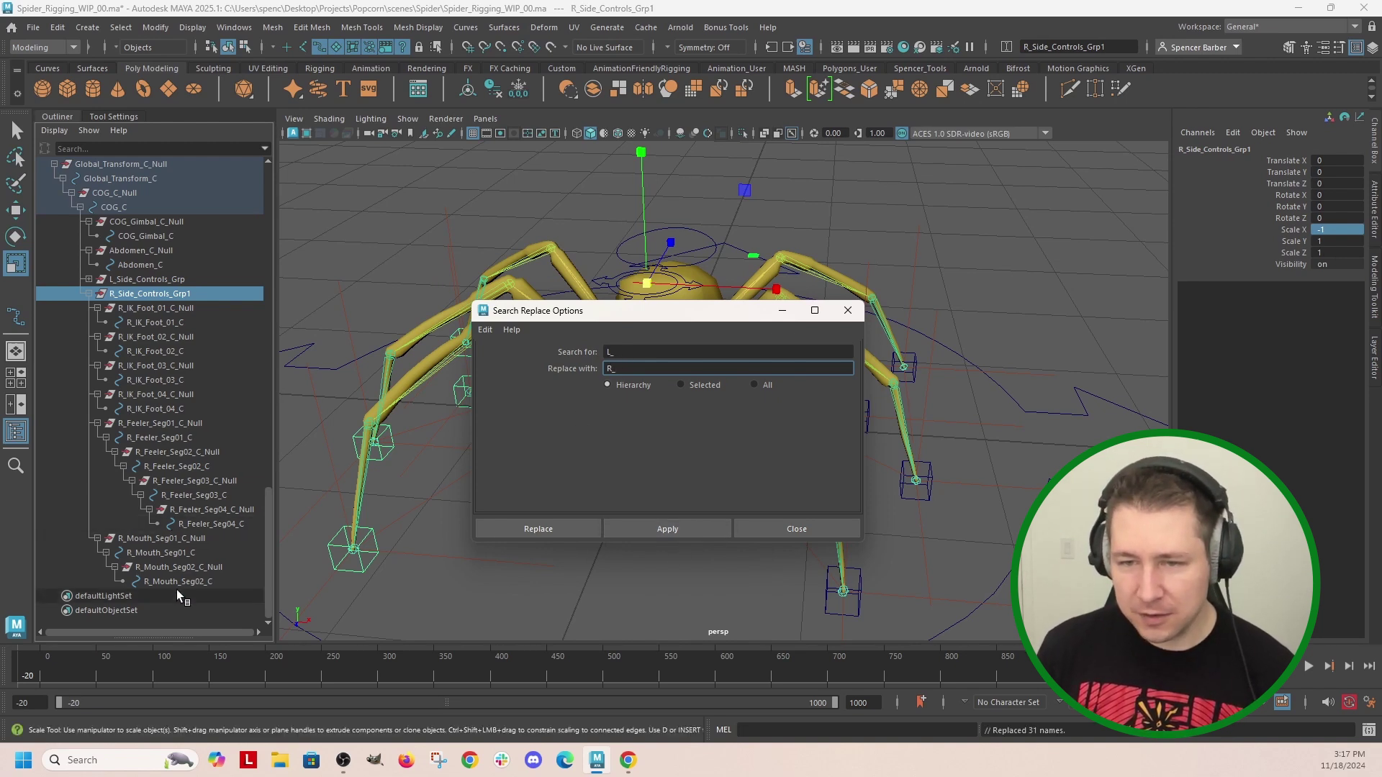
Rename the mirrored group as R_Side_Controls_Grp, close the search and replace options and clear the selection
double_click(196, 292)
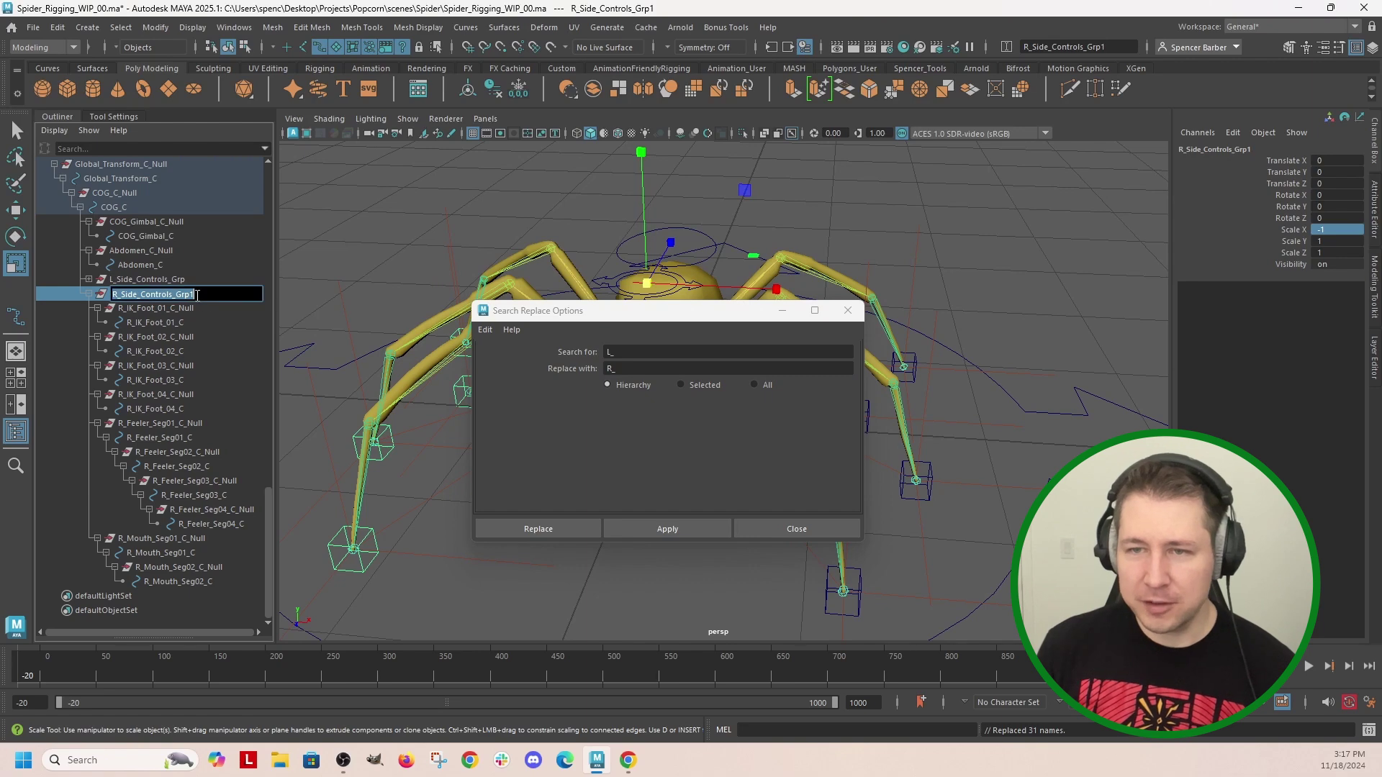
key("Return")
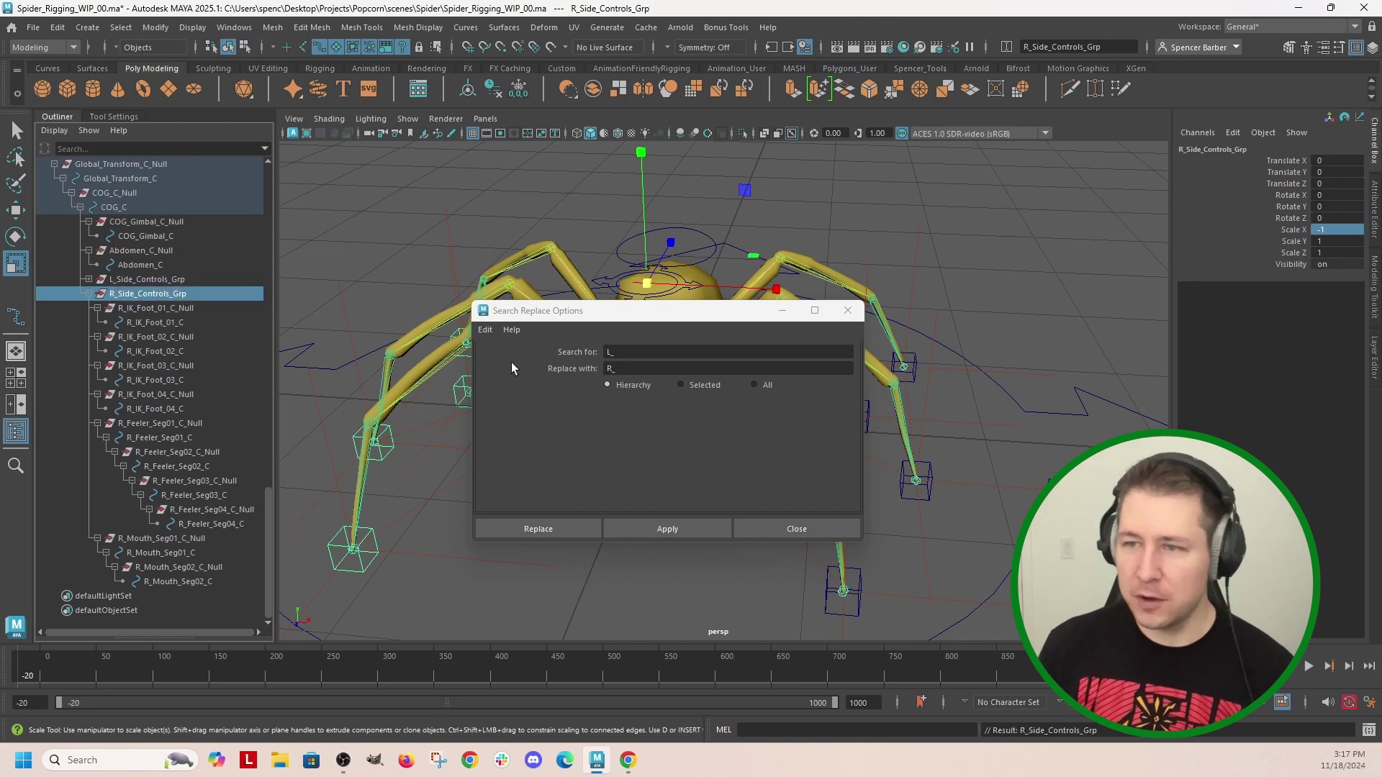
left_click(847, 310)
left_click(1036, 259)
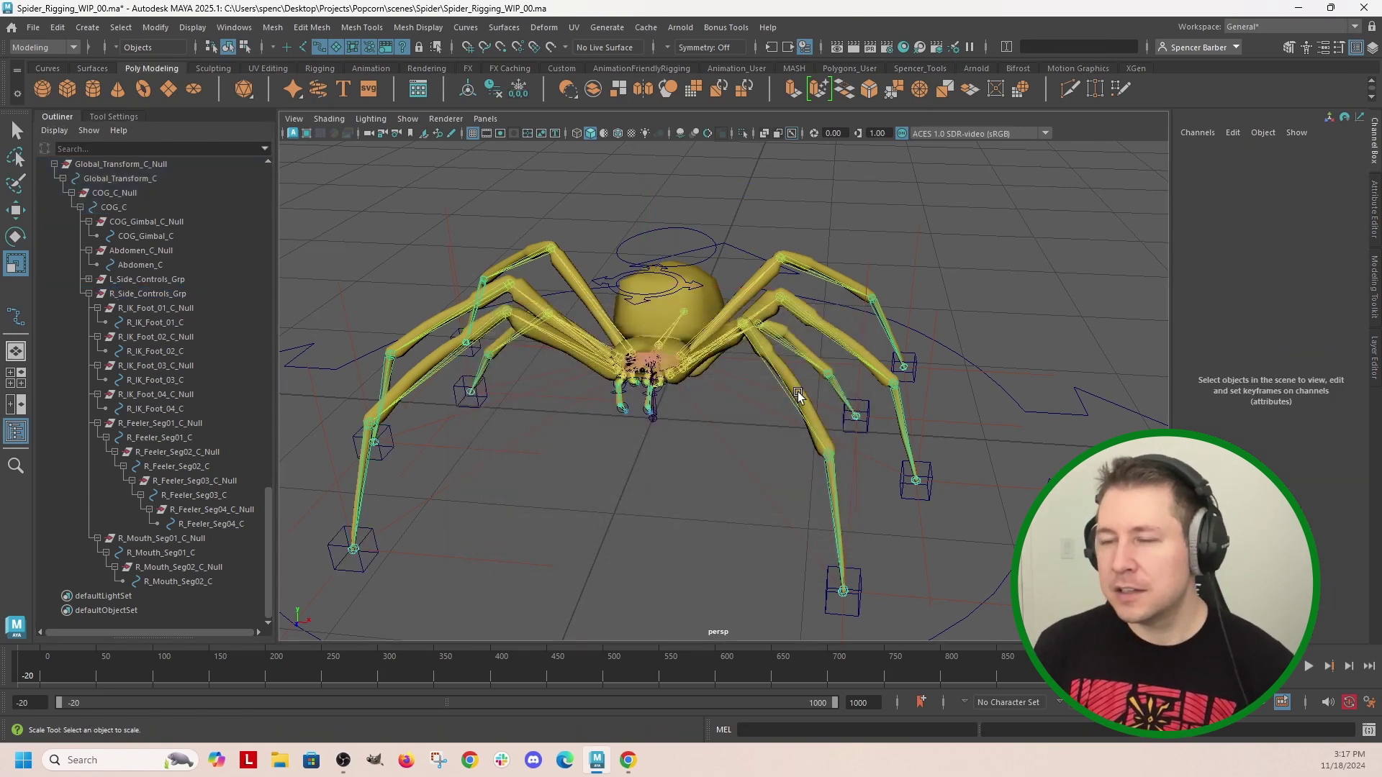
Examine the mirrored controls around the spider's feet, mouth and body from several angles
left_click_drag(990, 287, 696, 452, "alt")
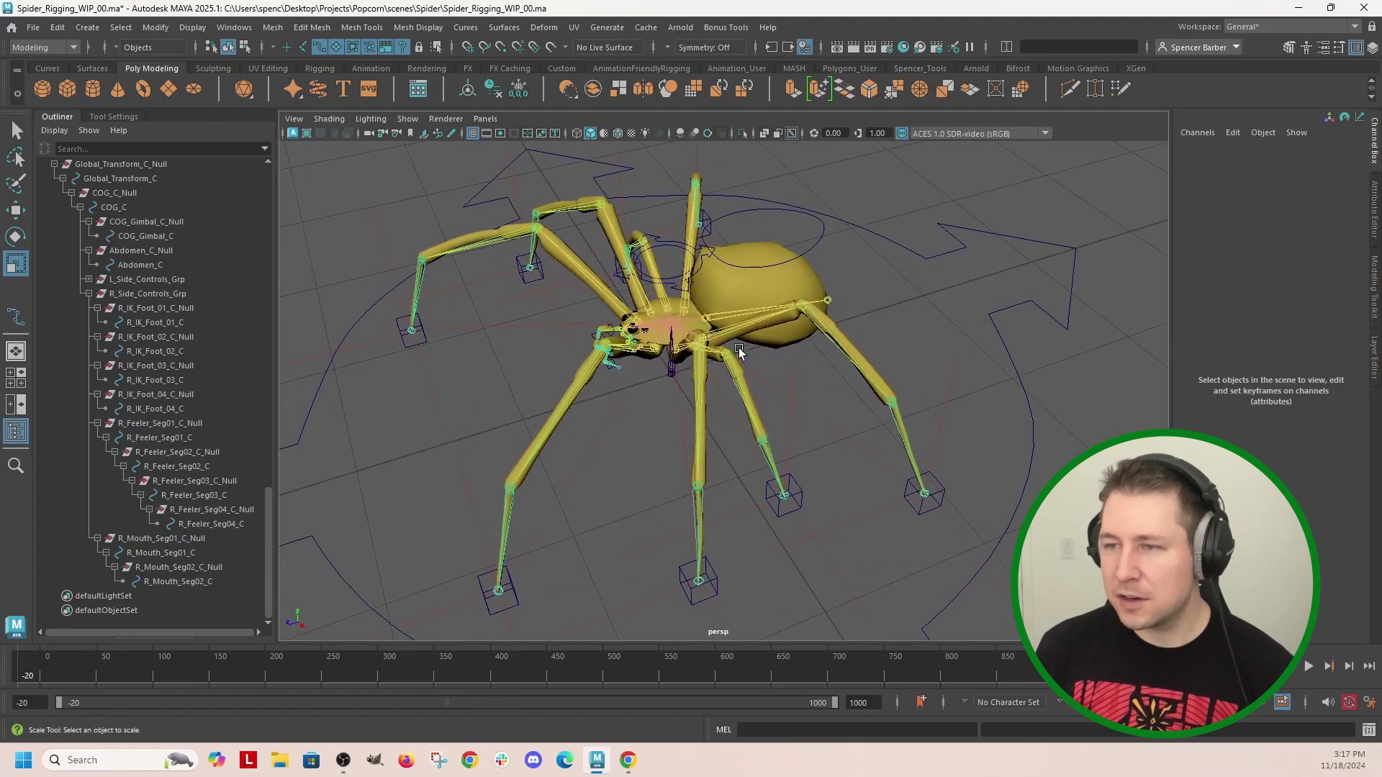
left_click_drag(739, 347, 706, 463, "alt")
right_click_drag(706, 463, 803, 484, "alt")
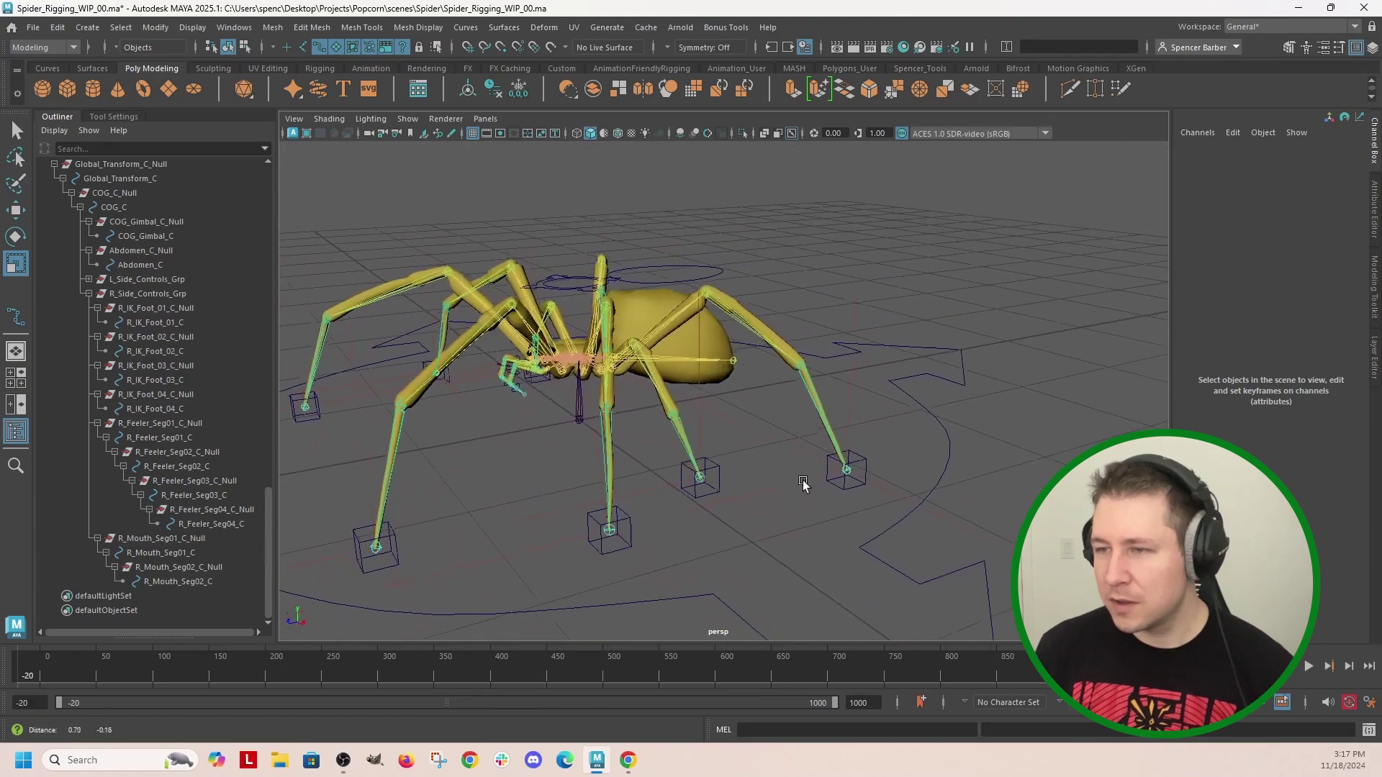
middle_click_drag(803, 481, 792, 490, "alt")
left_click_drag(681, 401, 687, 413, "alt")
middle_click_drag(687, 412, 719, 444, "alt")
right_click_drag(659, 430, 641, 540, "alt")
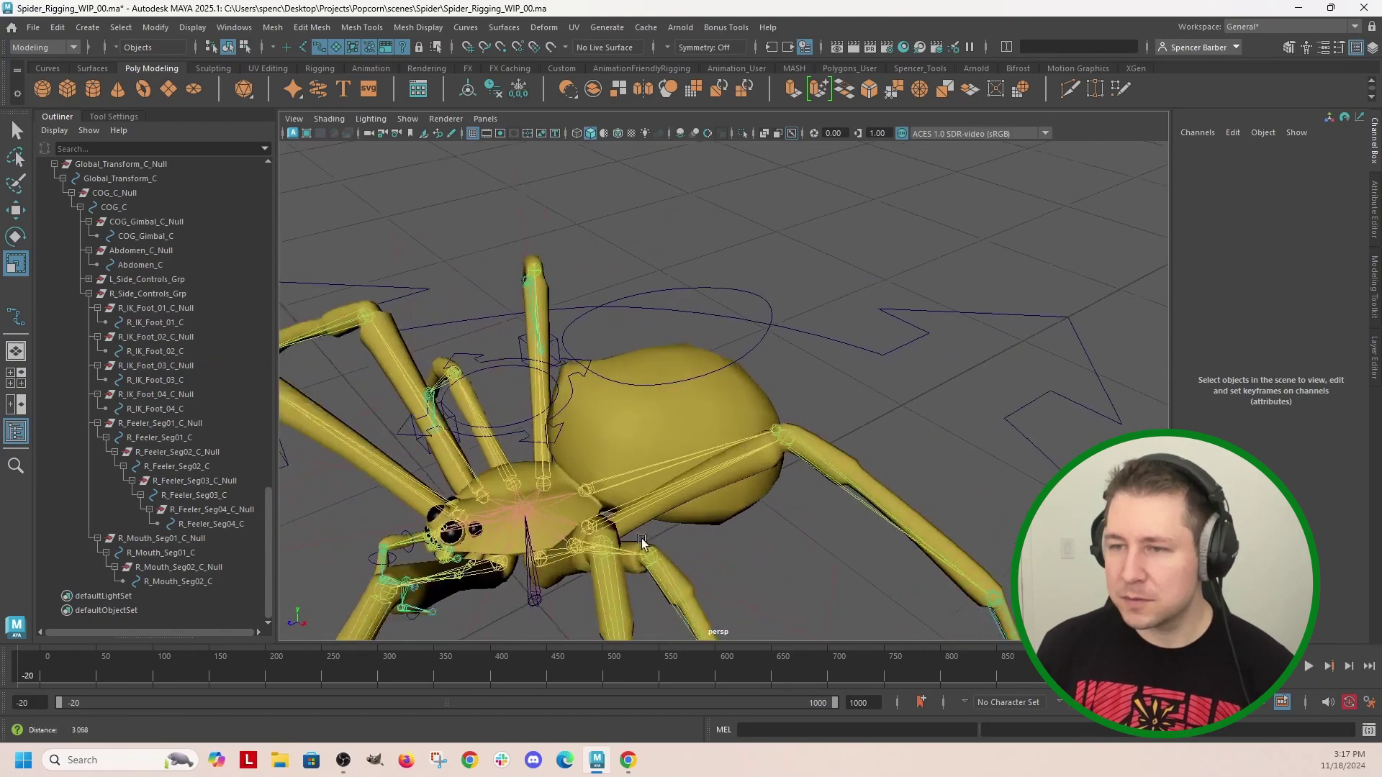
left_click_drag(642, 541, 611, 419, "alt")
Detach the Rigging Constrain commands into a floating window and parent-constrain the COG joint to the COG_Gimbal_C control
left_click(580, 372)
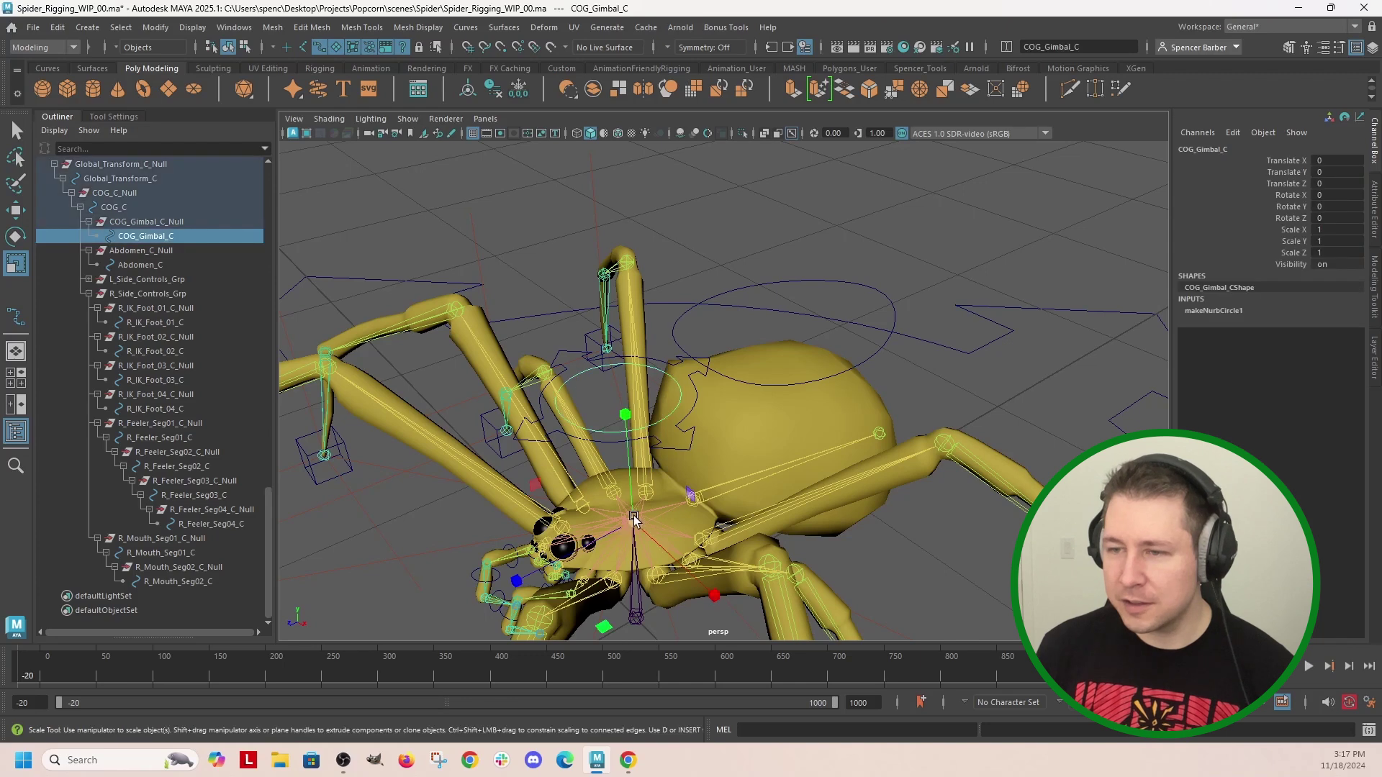
scroll(633, 517, "up", 4)
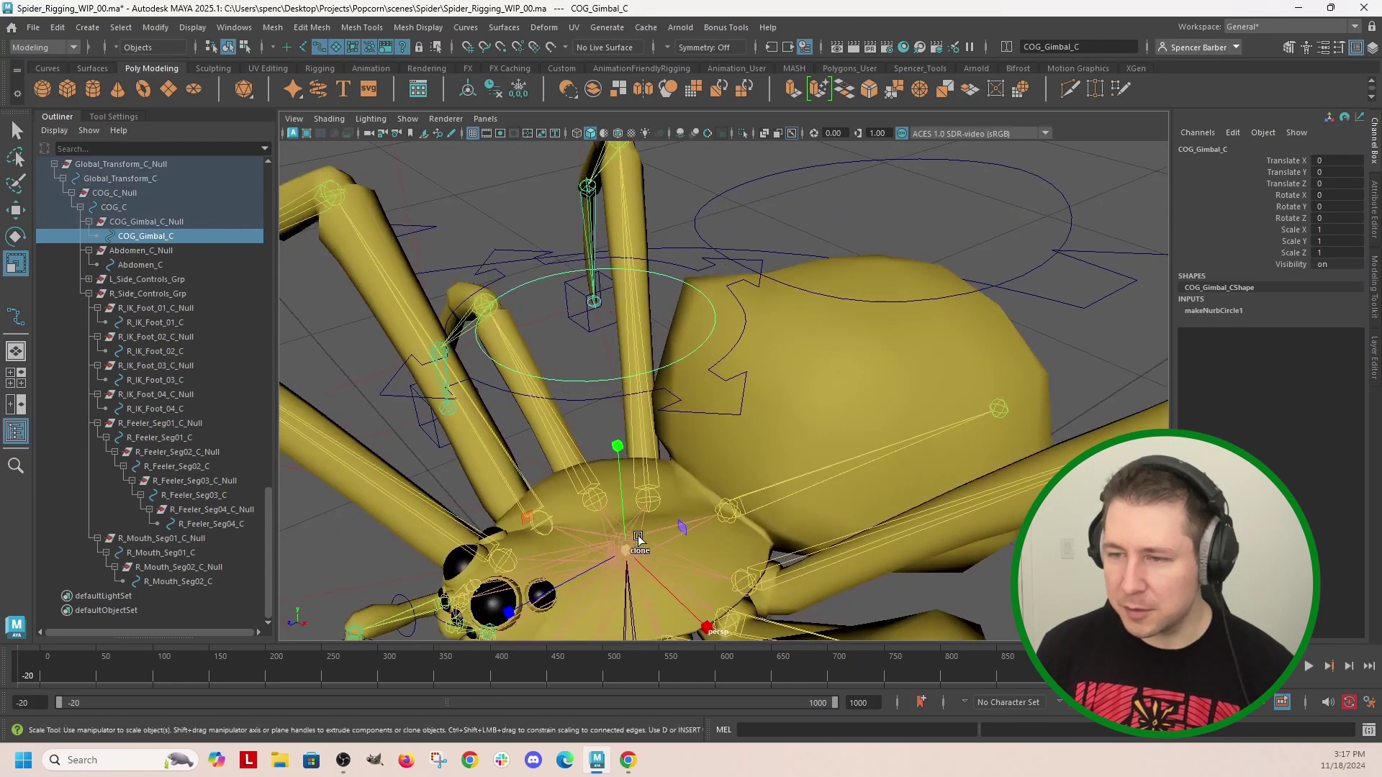
key("q")
left_click(627, 544)
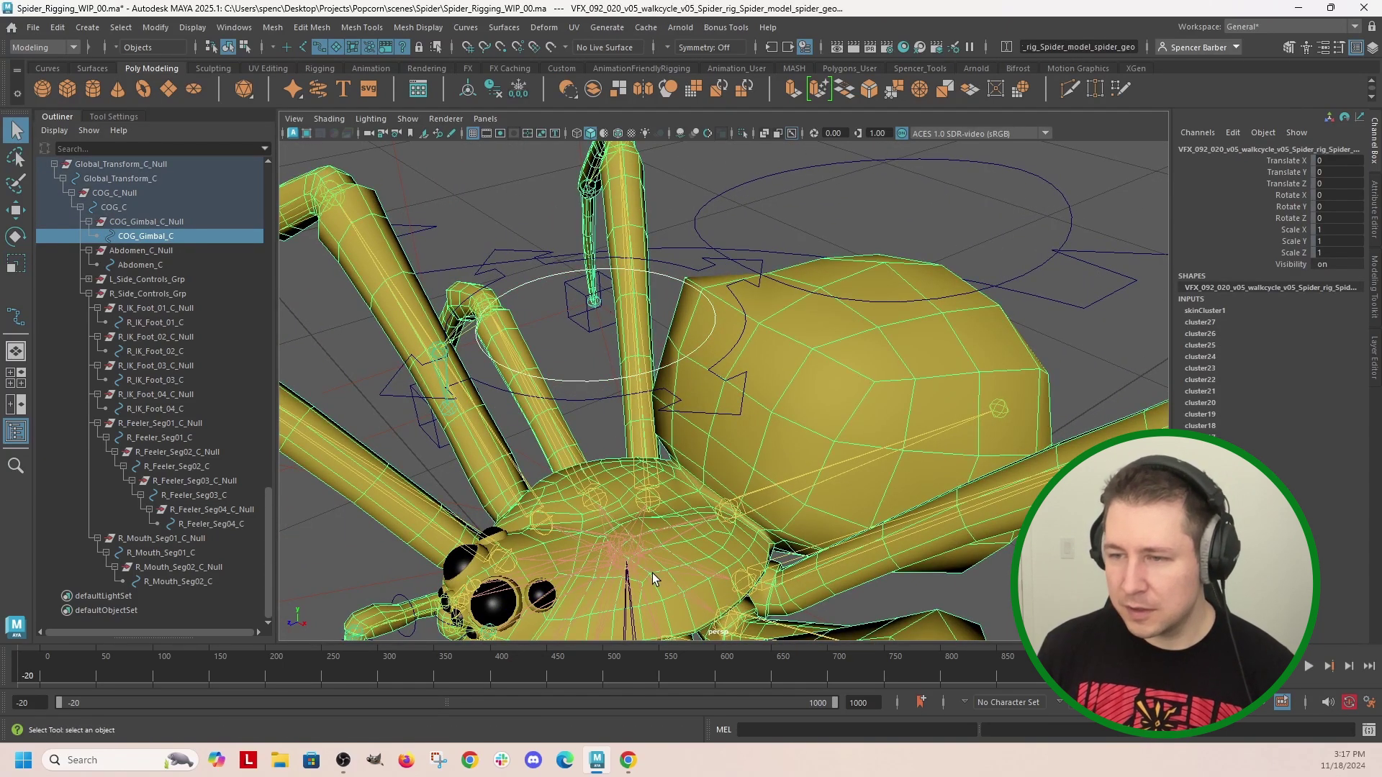
left_click(633, 545, "shift")
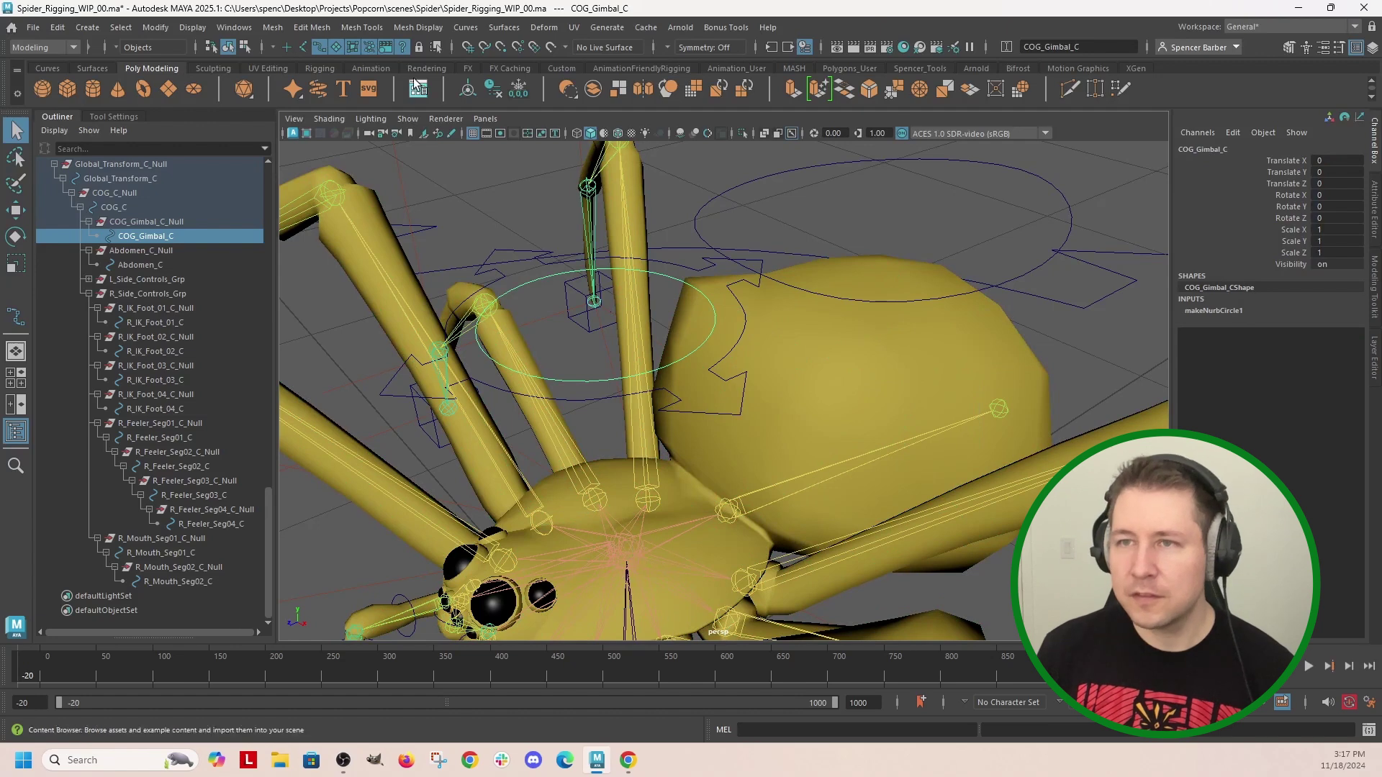
left_click(303, 47)
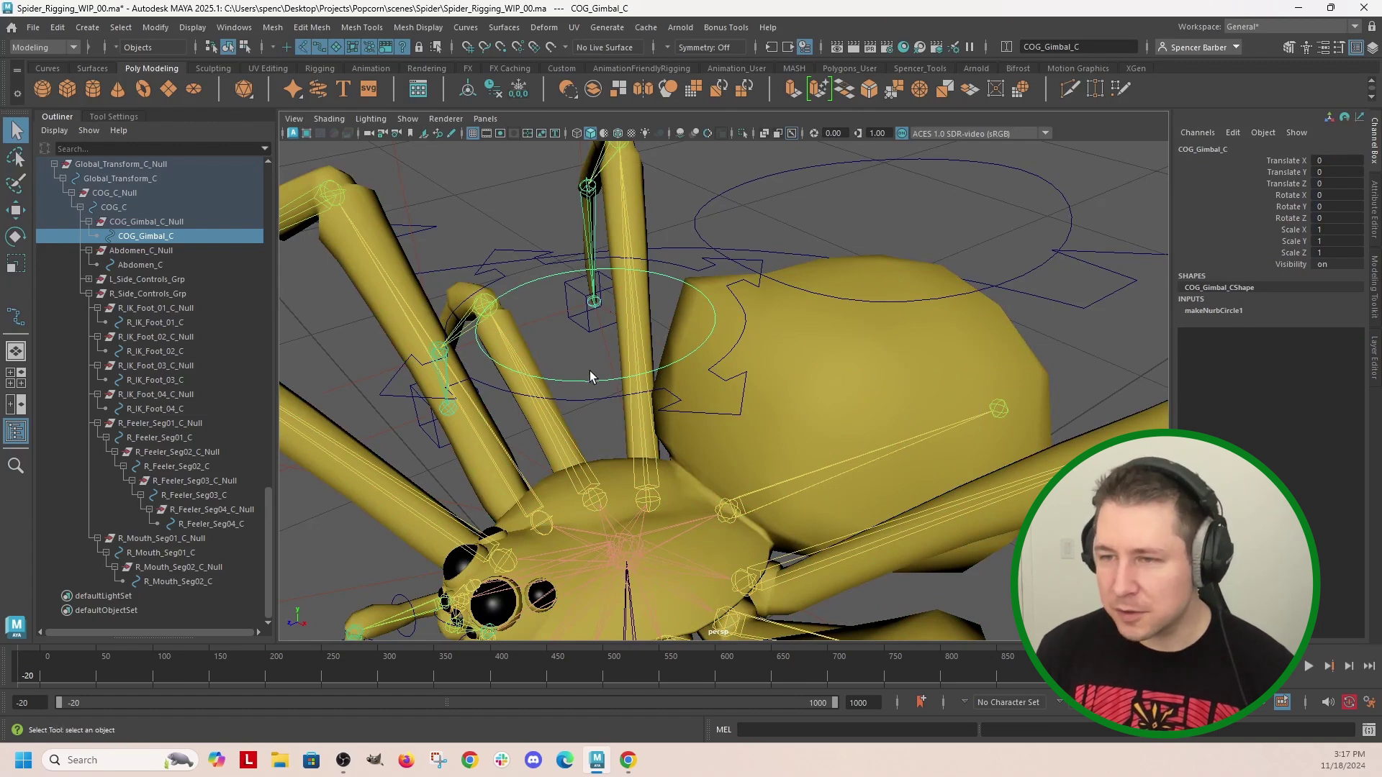
left_click(622, 534)
key("f")
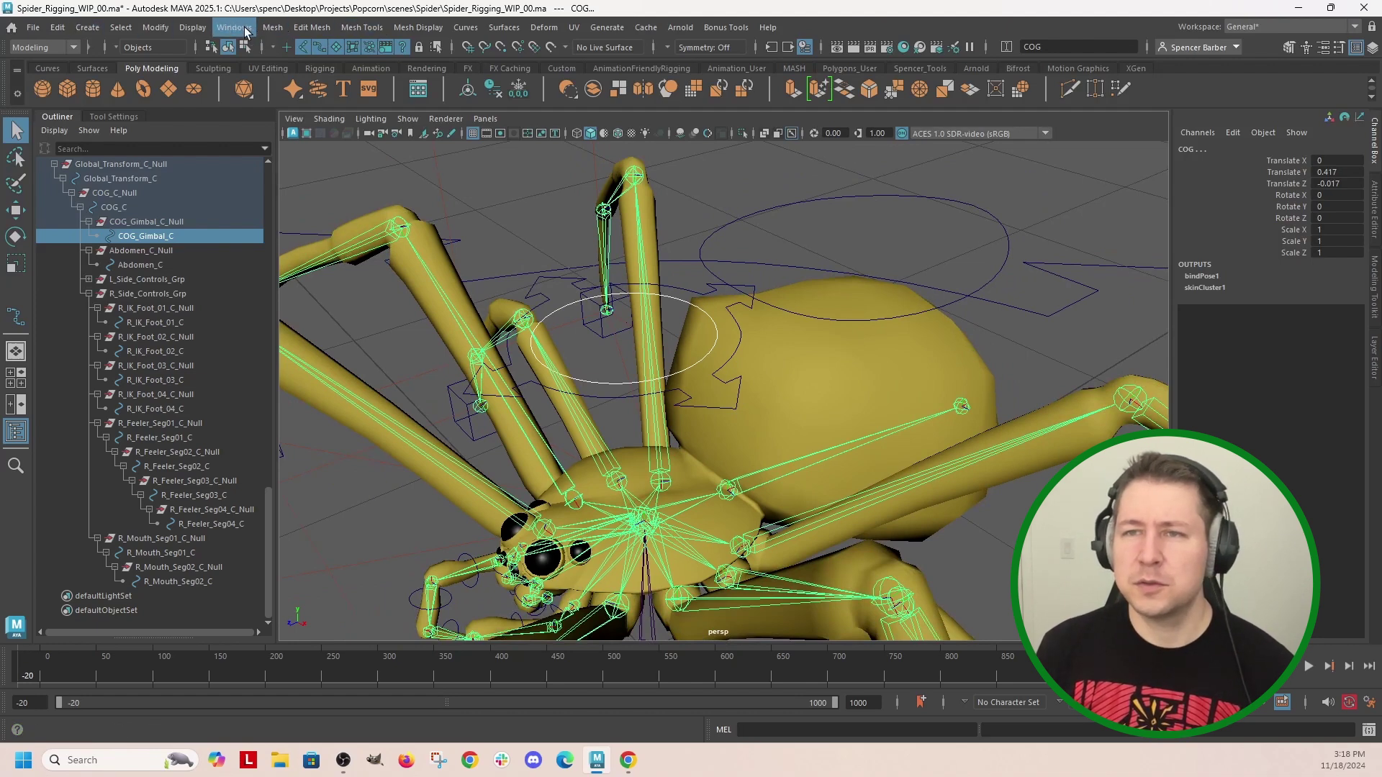
left_click(44, 47)
left_click(26, 78)
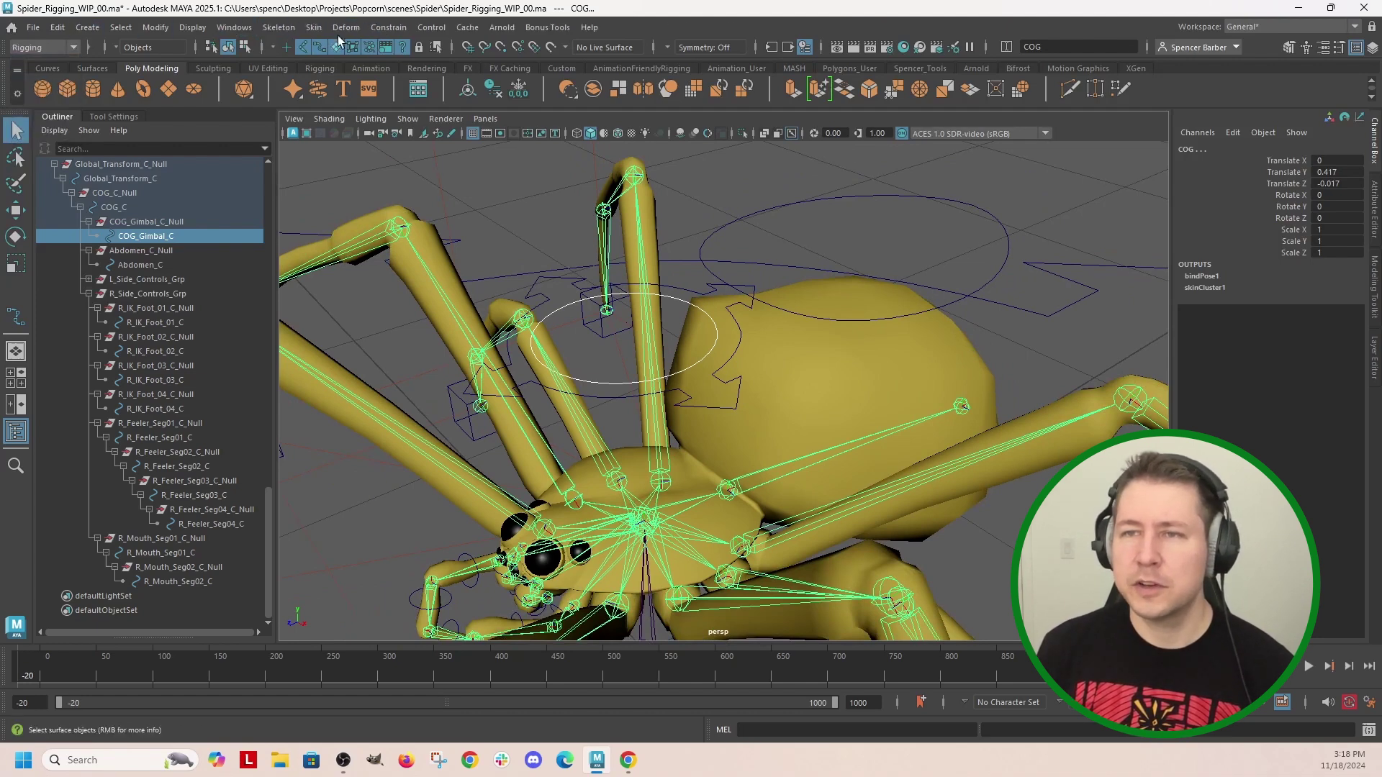
left_click(389, 29)
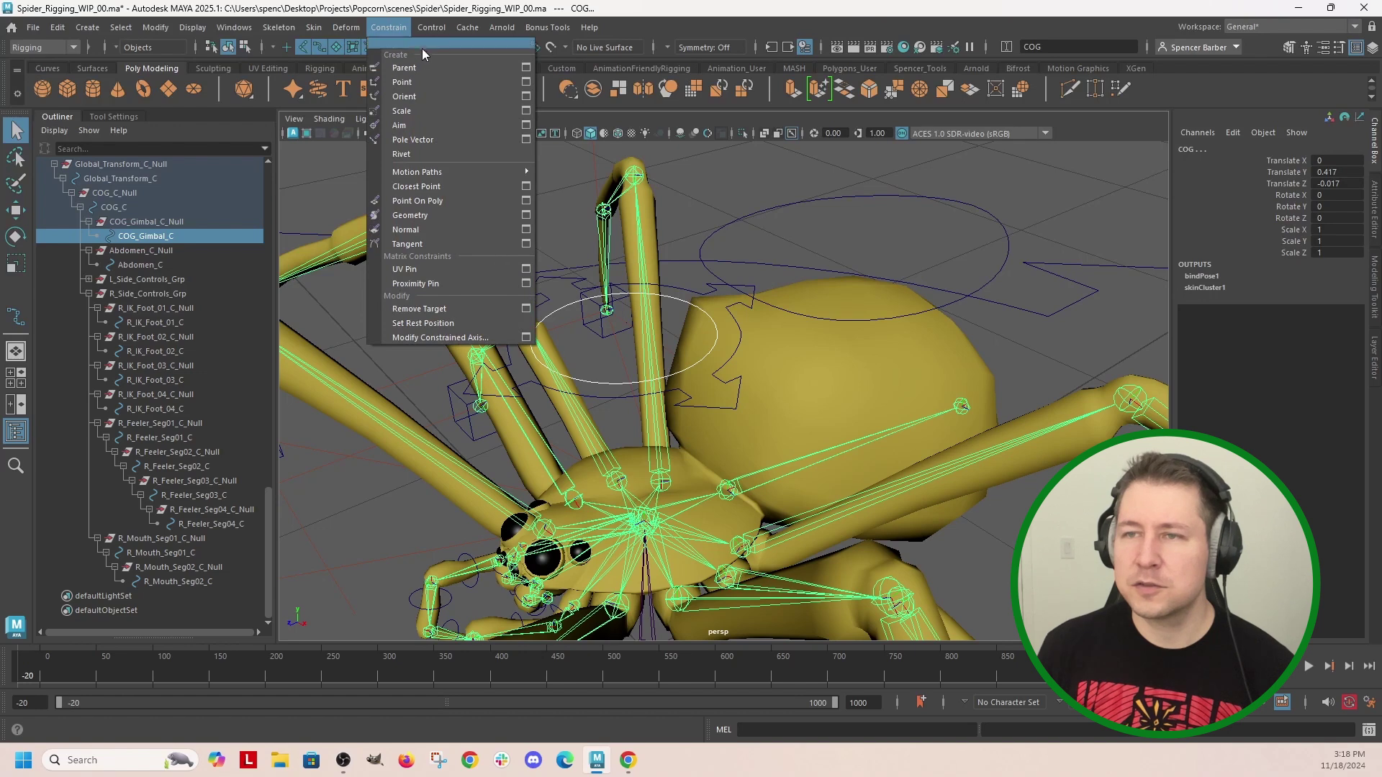
left_click(422, 44)
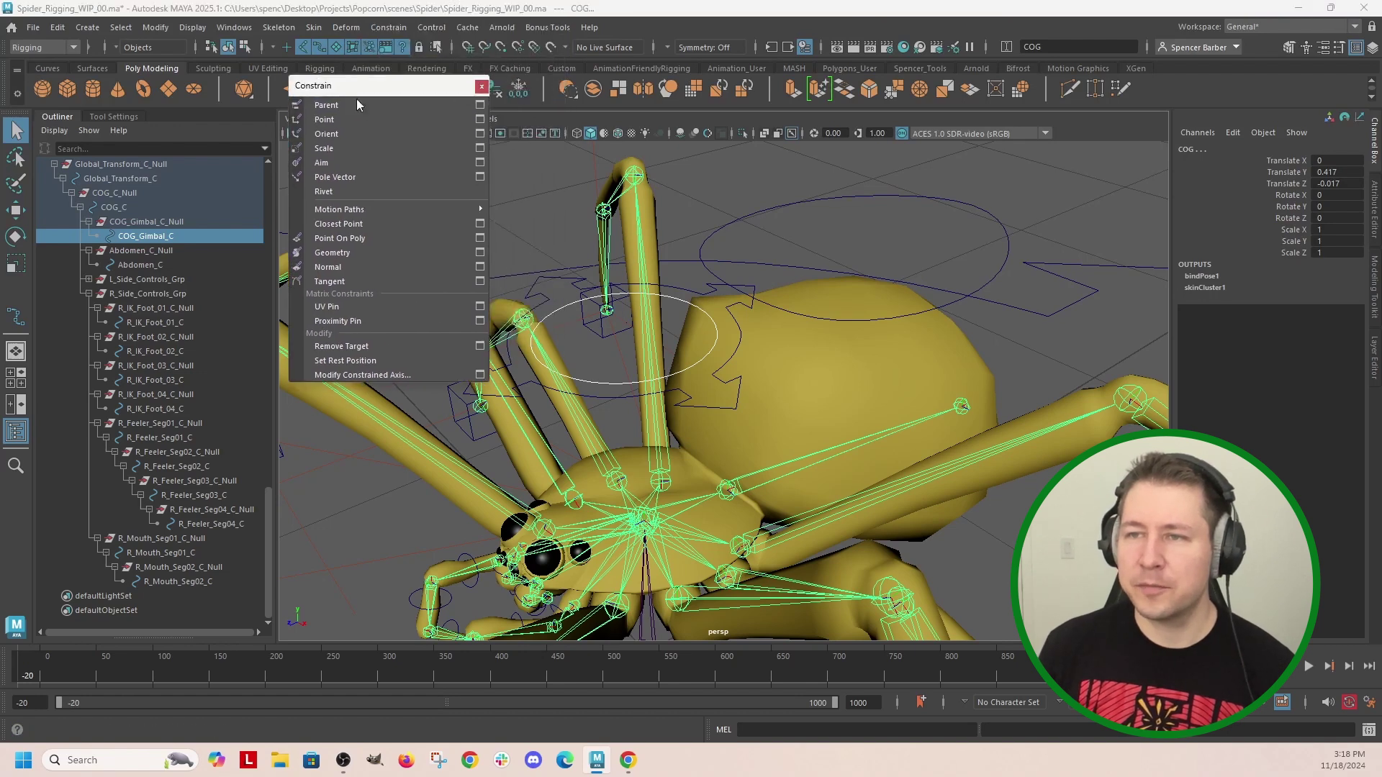
left_click(480, 105)
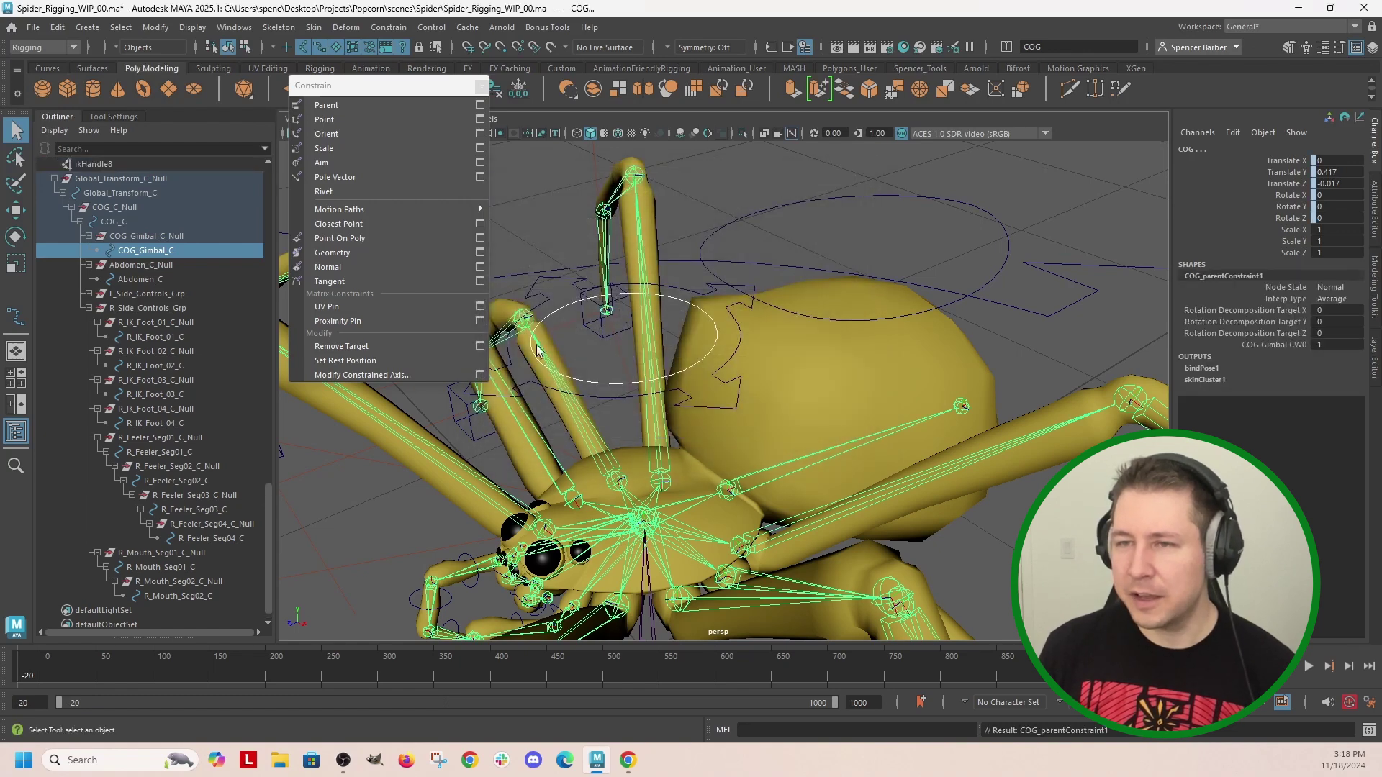
Parent-constrain the Abdomen_Base joint to the Abdomen_C control
left_click_drag(855, 433, 1046, 288, "alt")
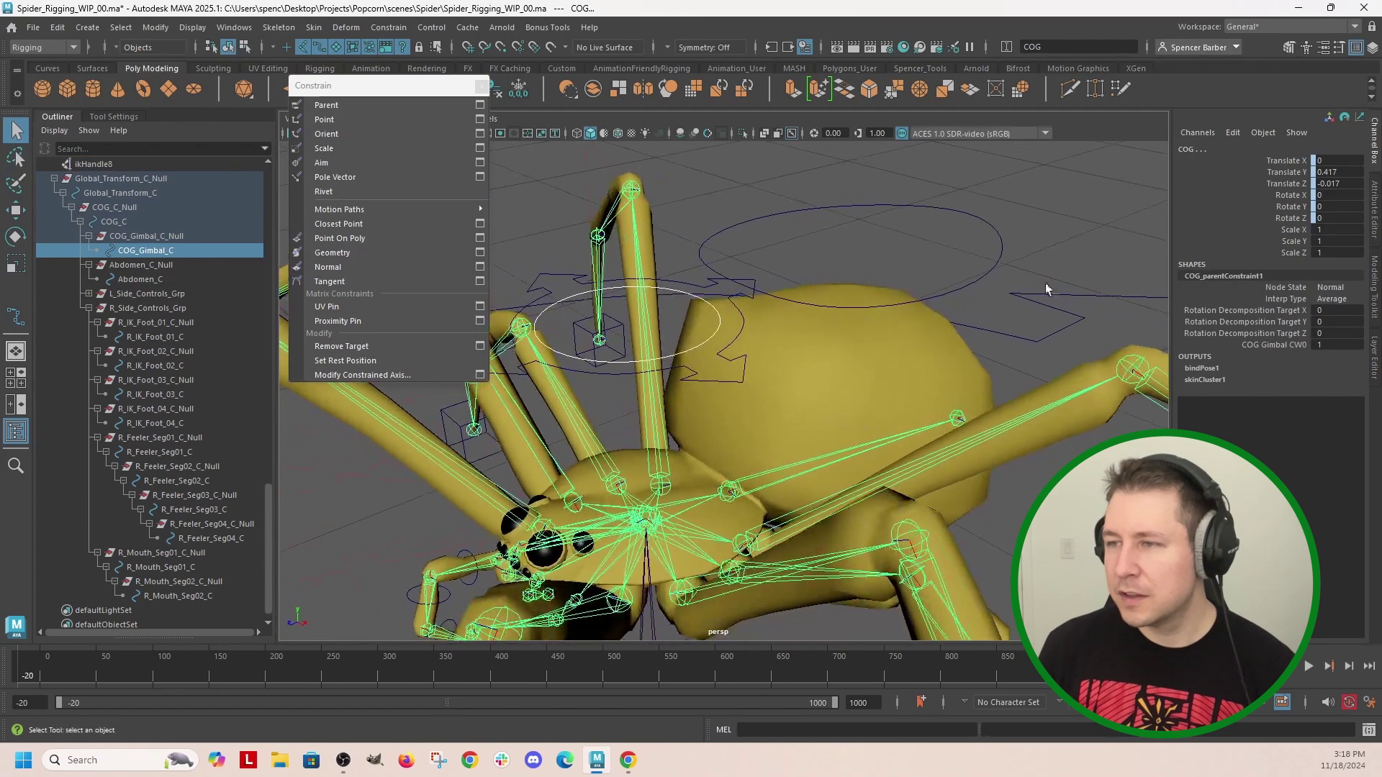
left_click(947, 293)
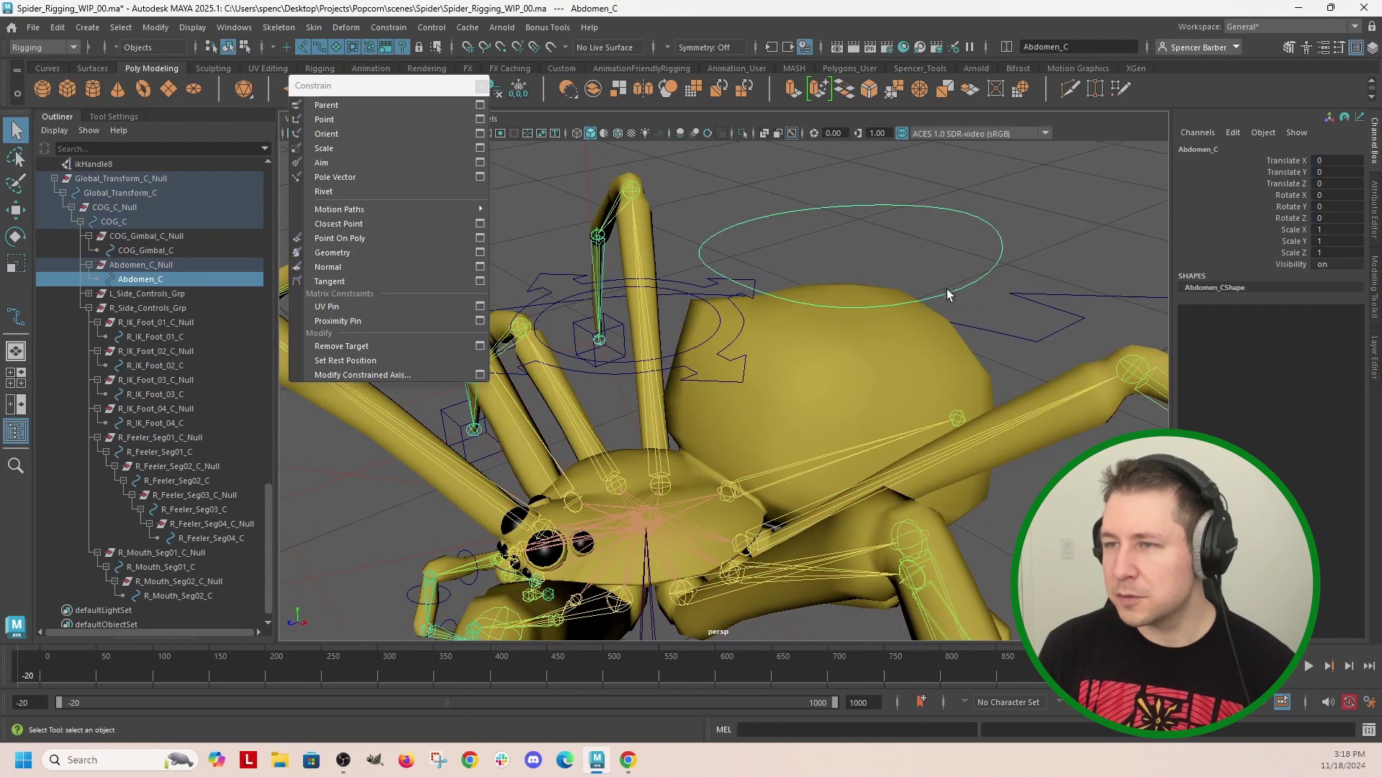
left_click(759, 488)
key("w")
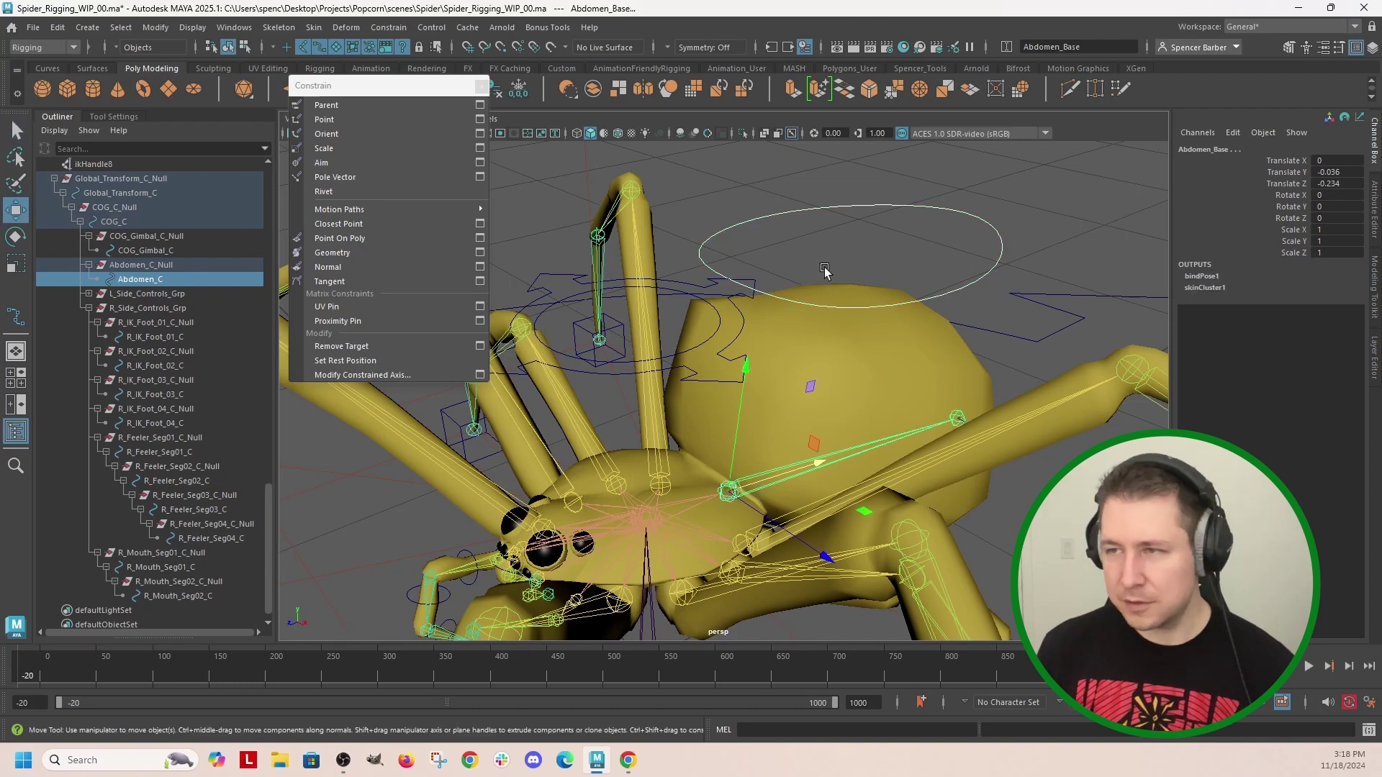
left_click(853, 206)
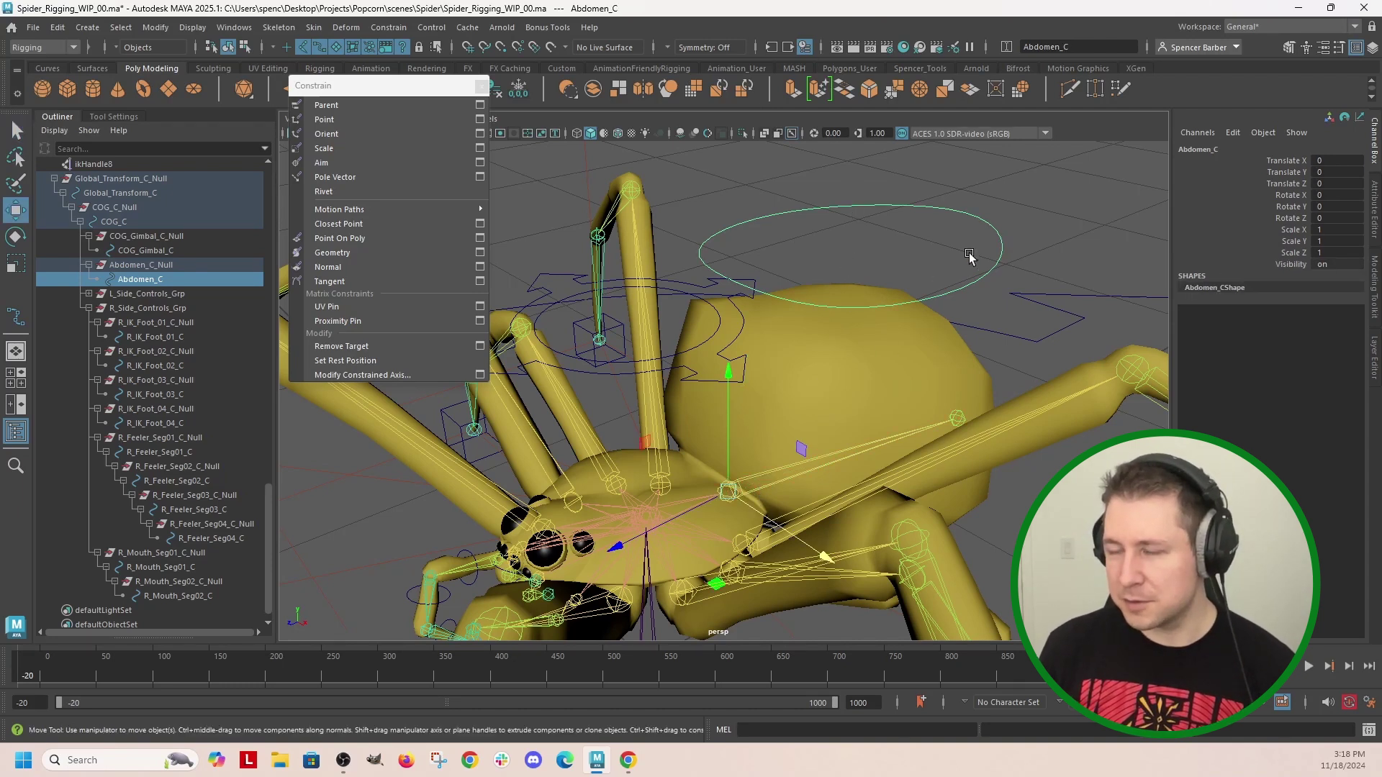
left_click(760, 477, "shift")
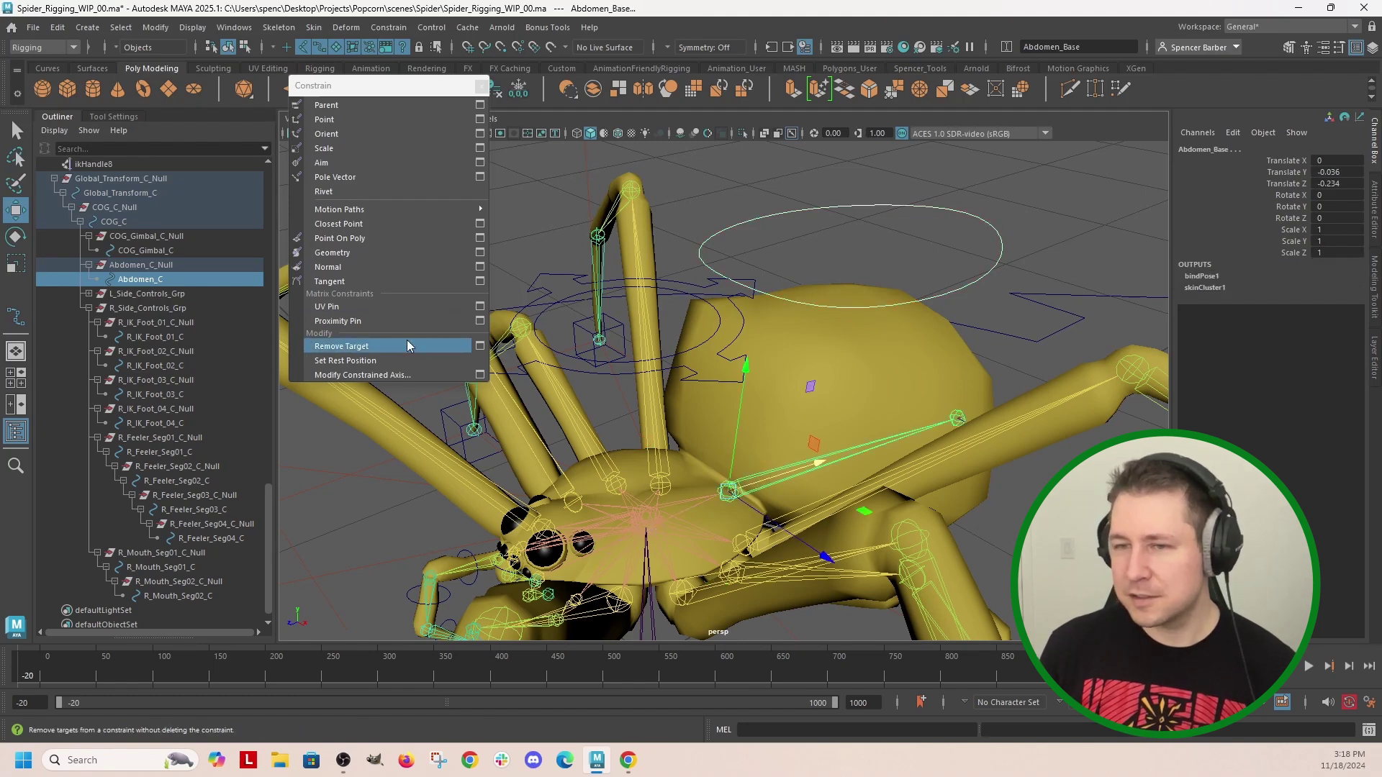
left_click(339, 105)
Parent ikHandle1 of the rear left leg under the L_IK_Foot_04_C control
left_click_drag(893, 446, 908, 410, "alt")
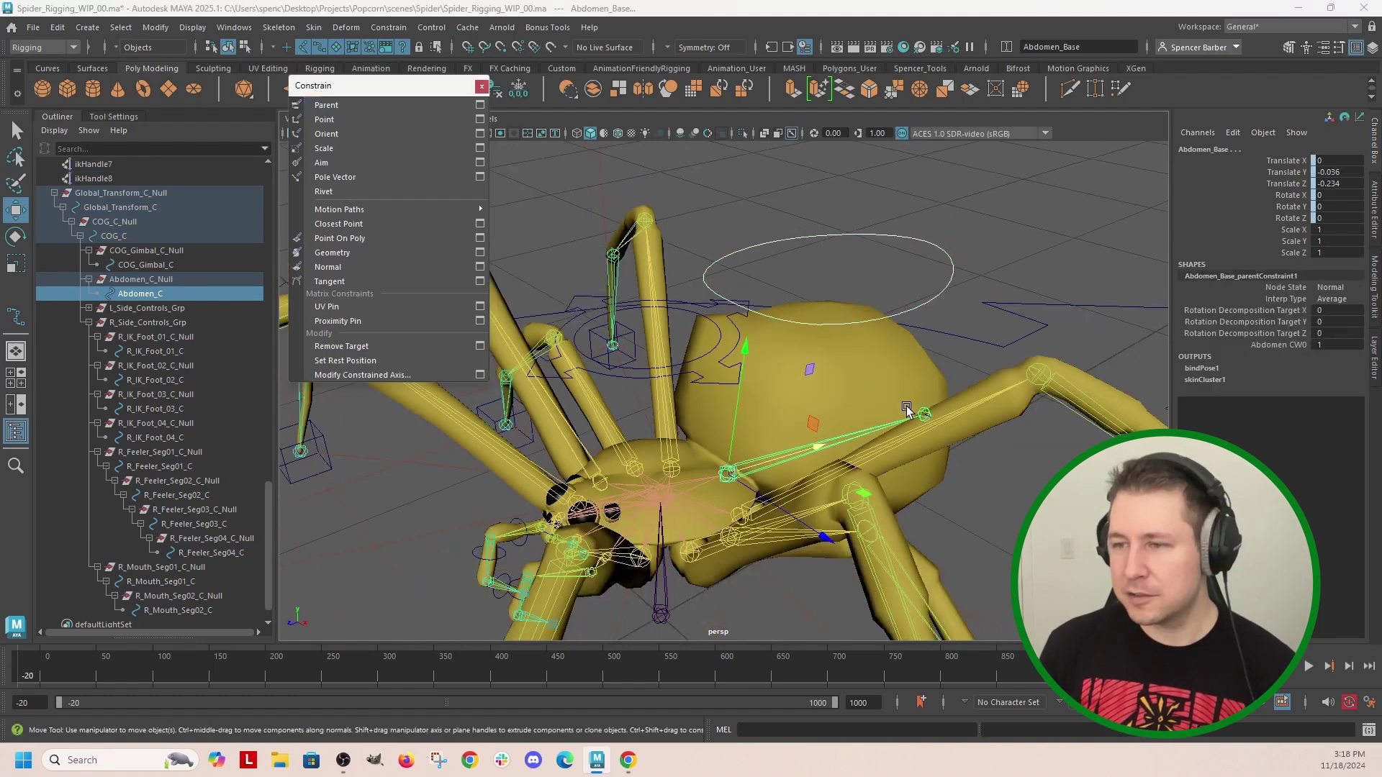
middle_click_drag(941, 497, 610, 251, "alt")
scroll(870, 389, "down", 3)
left_click_drag(947, 432, 927, 452, "alt")
scroll(912, 480, "up", 2)
left_click(933, 394)
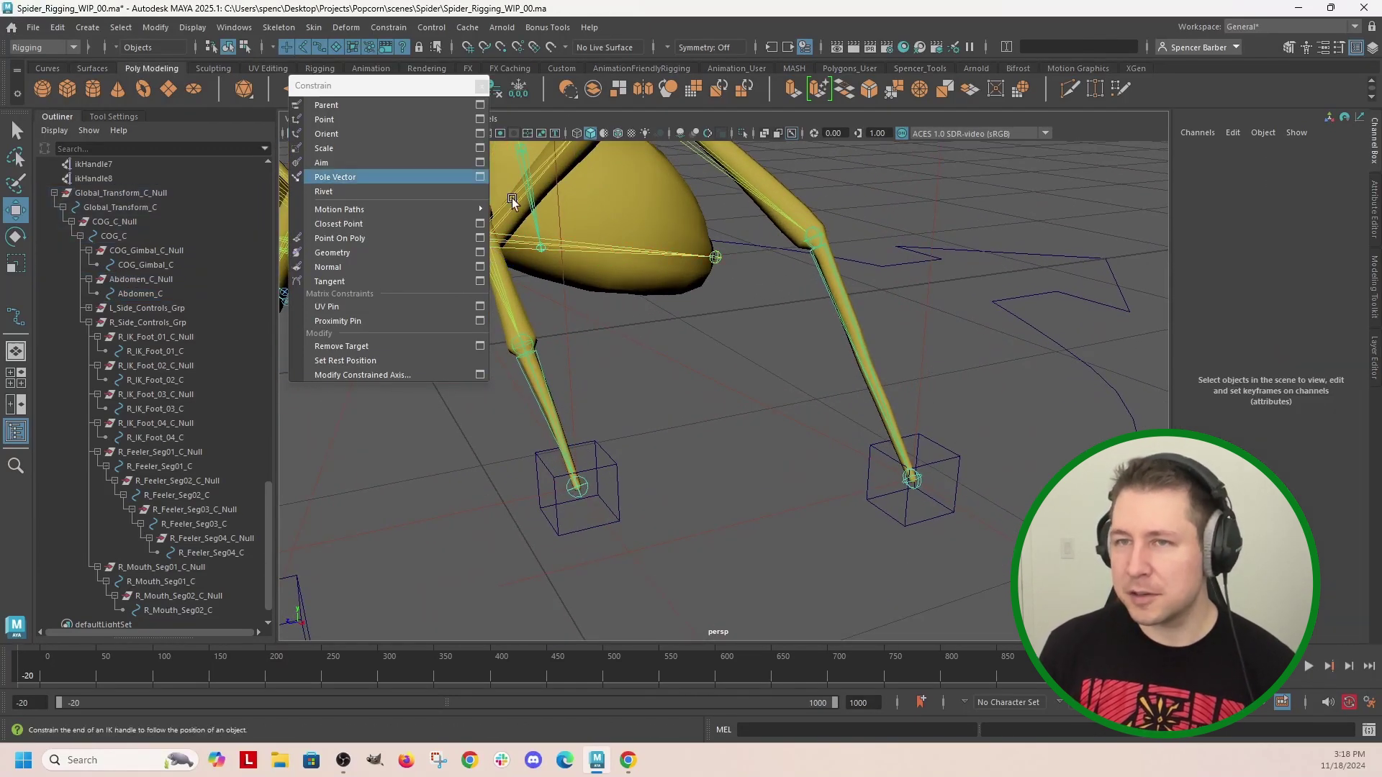
left_click_drag(917, 333, 962, 403)
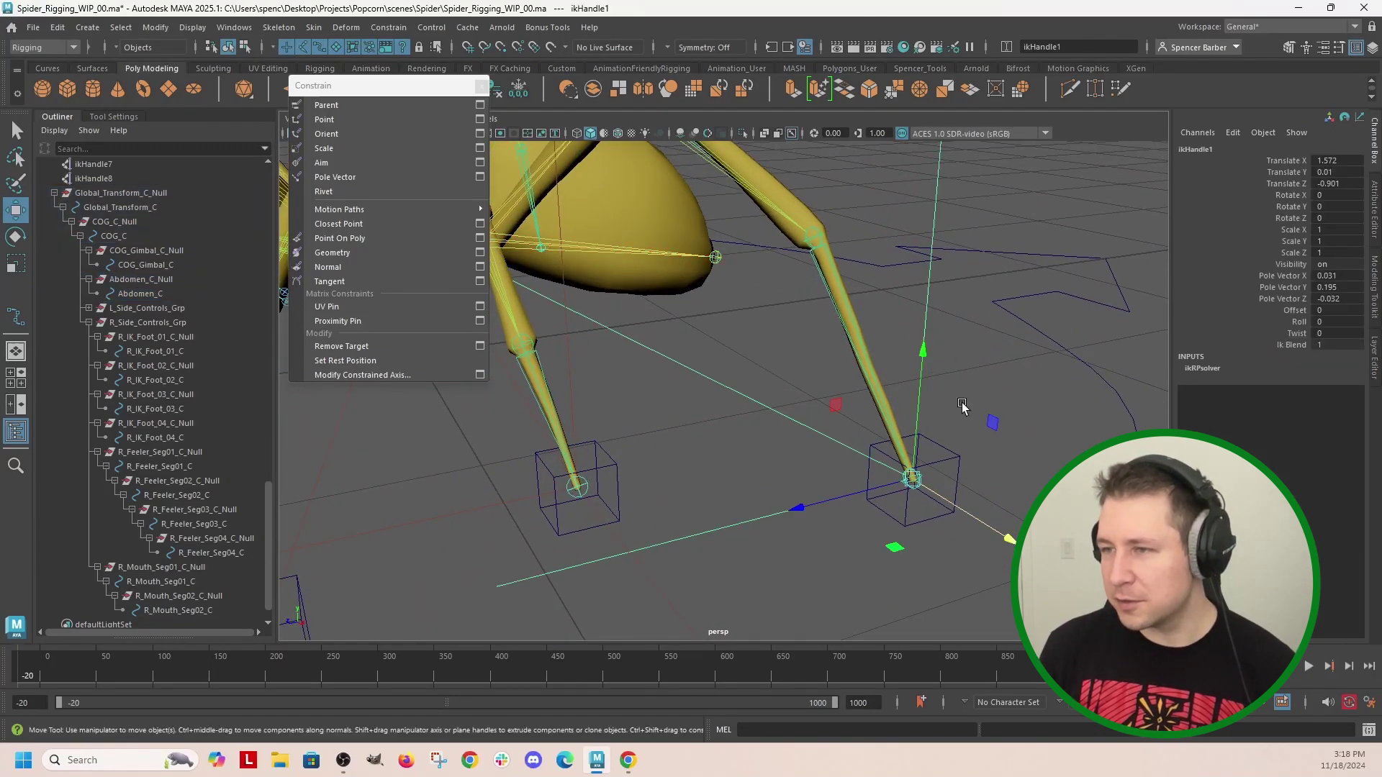
left_click(960, 459, "shift")
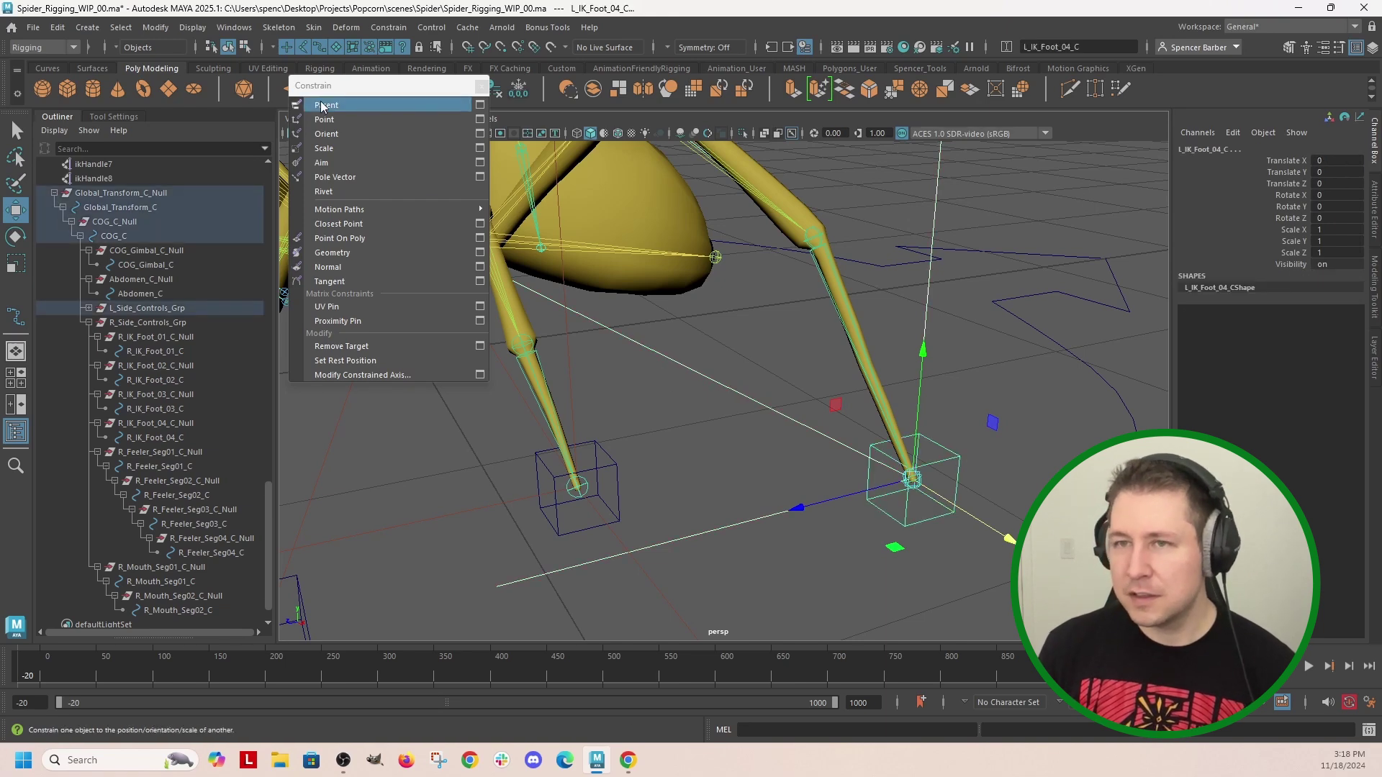
key("p")
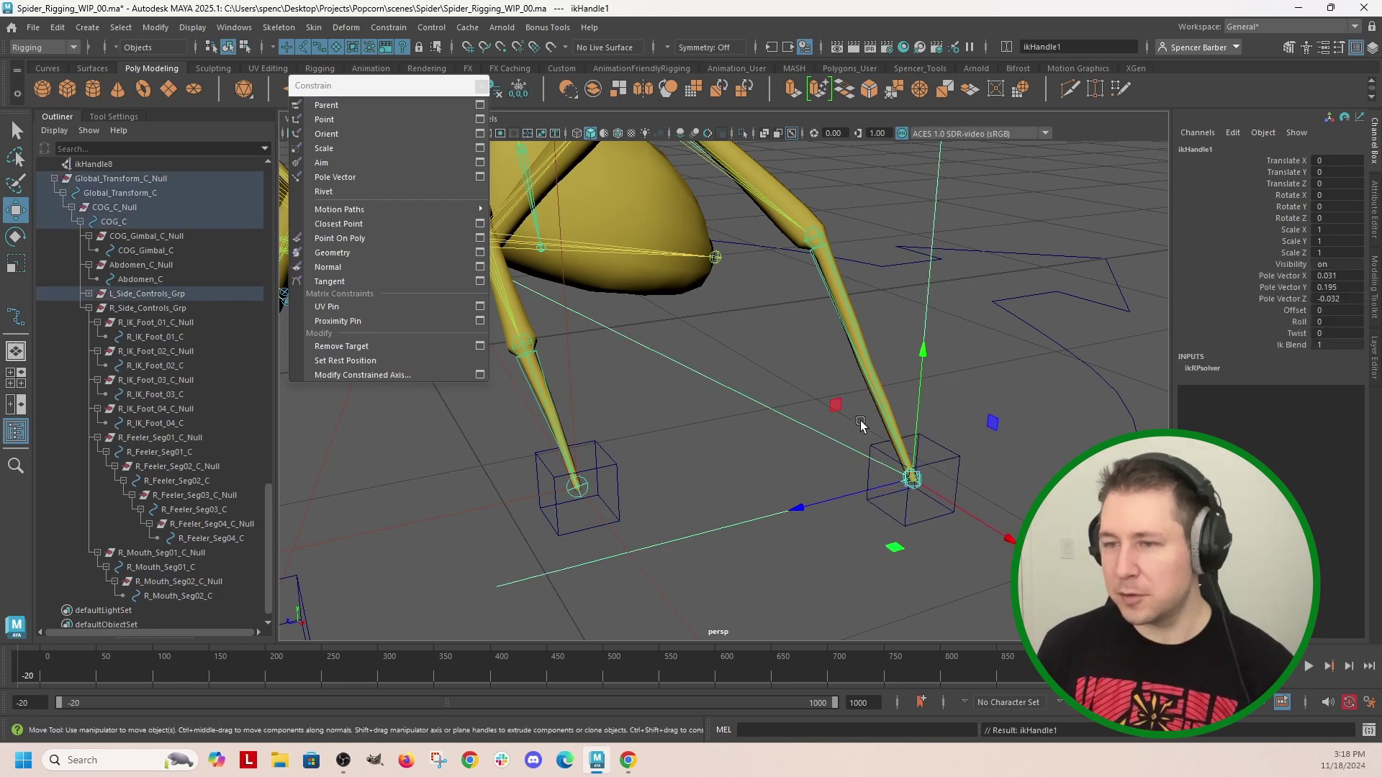
Parent ikHandle2 under the box-shaped foot control surrounding it on the next left leg forward
mouse_move(861, 425)
left_mouse_down("alt")
mouse_move(907, 404)
mouse_move(838, 411)
left_mouse_up("alt")
left_click(744, 372)
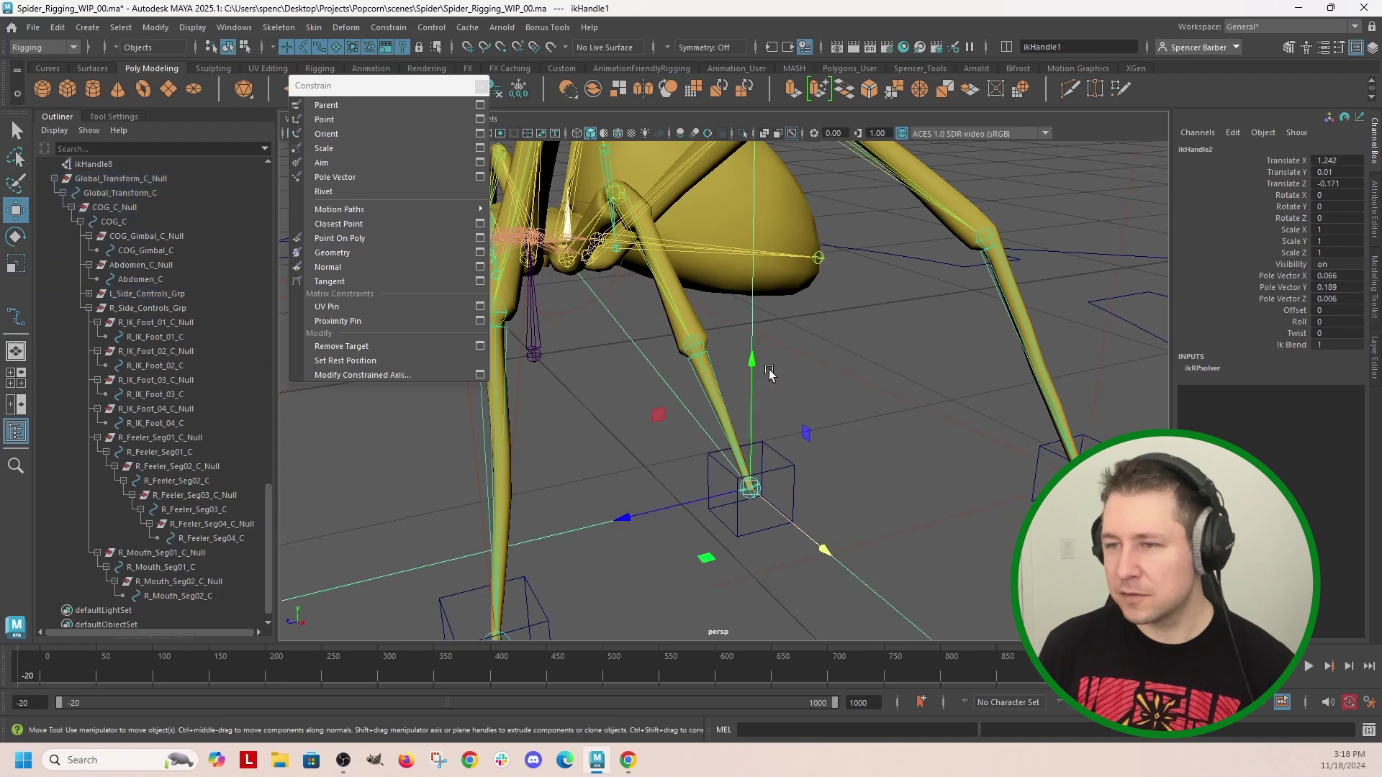
left_click(786, 462)
left_click(770, 472)
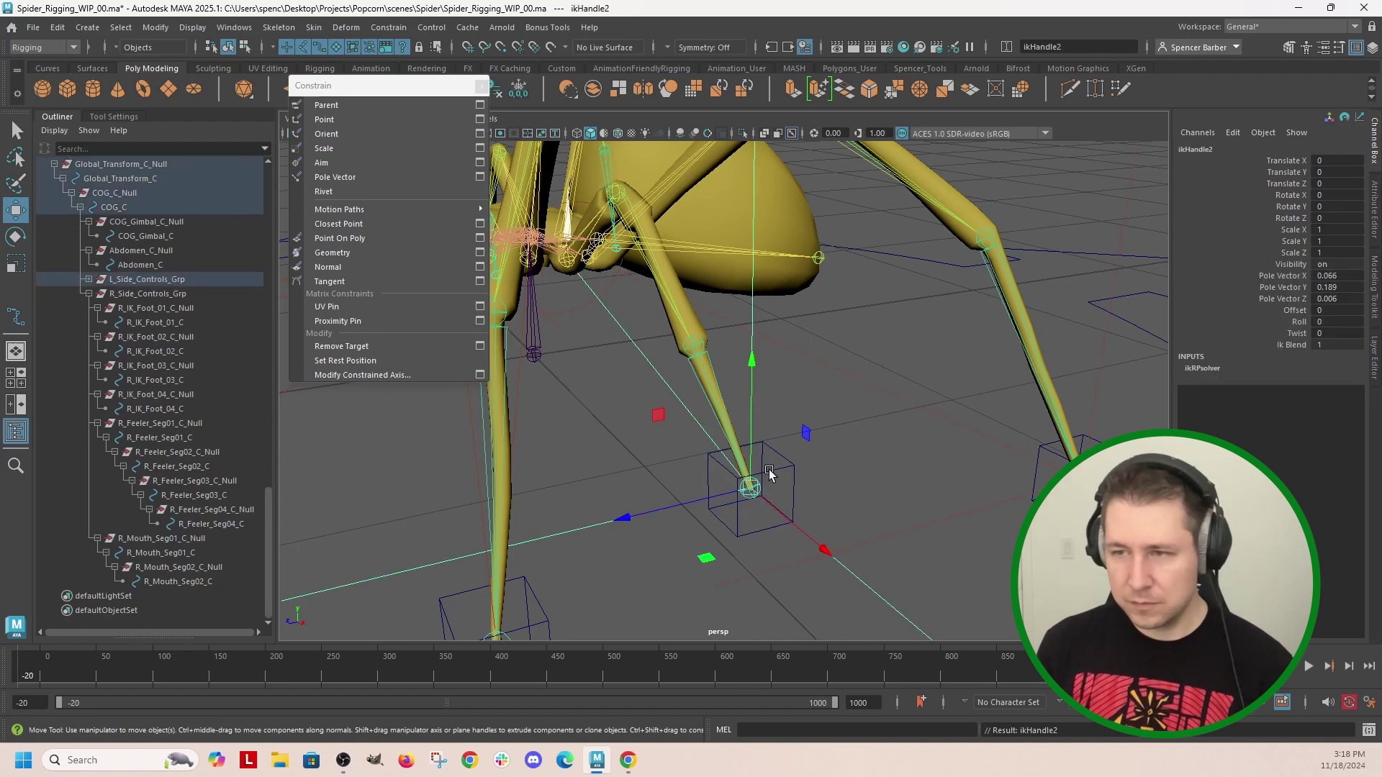
left_click_drag(773, 467, 810, 398, "alt")
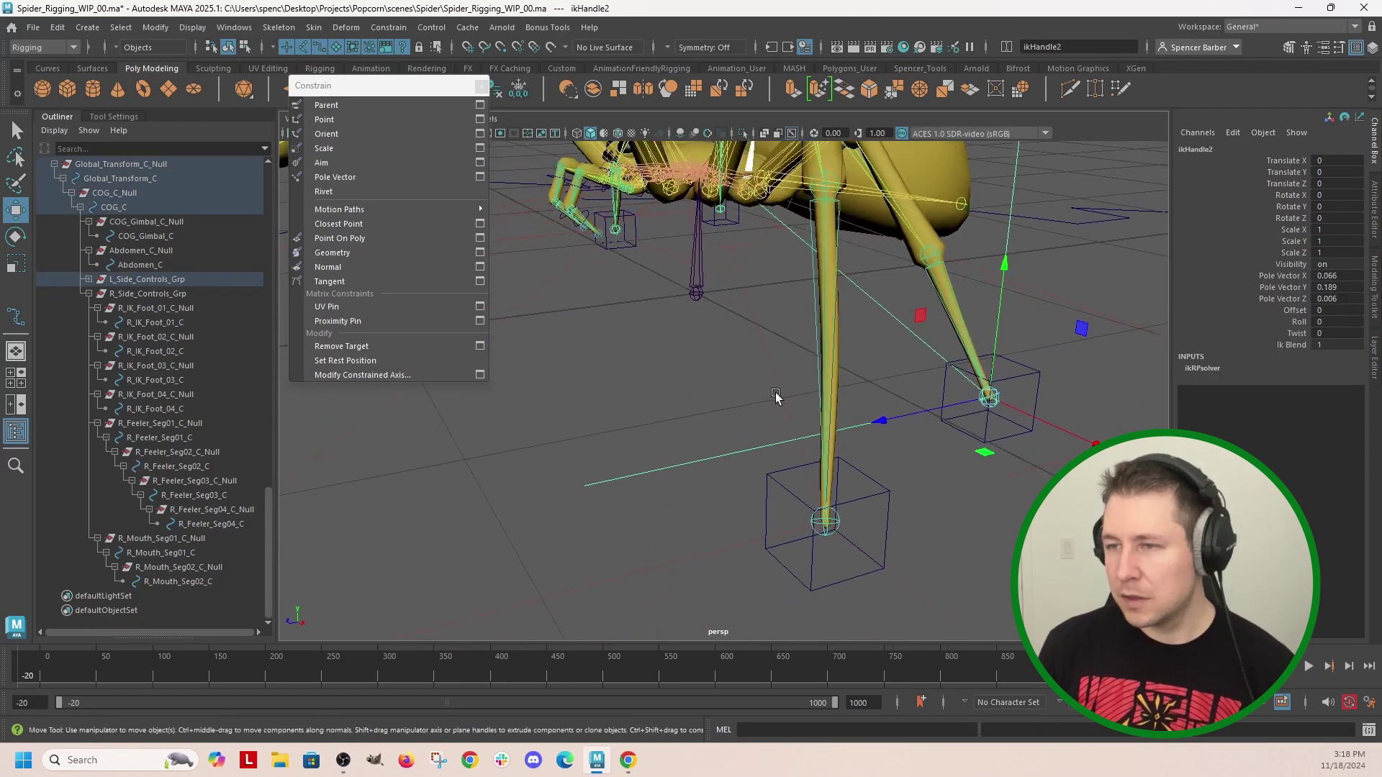
Parent ikHandle3 under the L_IK_Foot_02_C control
left_click(788, 395)
left_click_drag(924, 523, 946, 564, "alt")
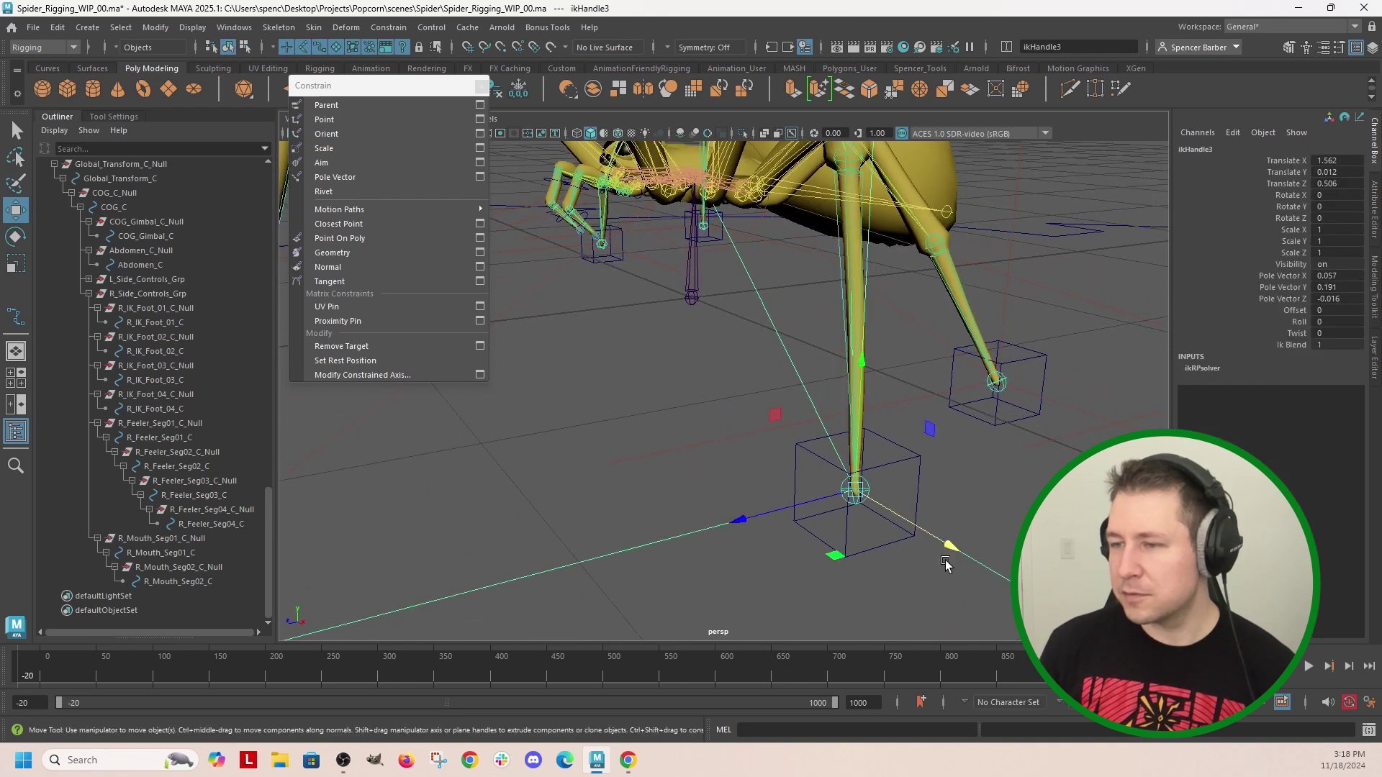
left_click(921, 476, "shift")
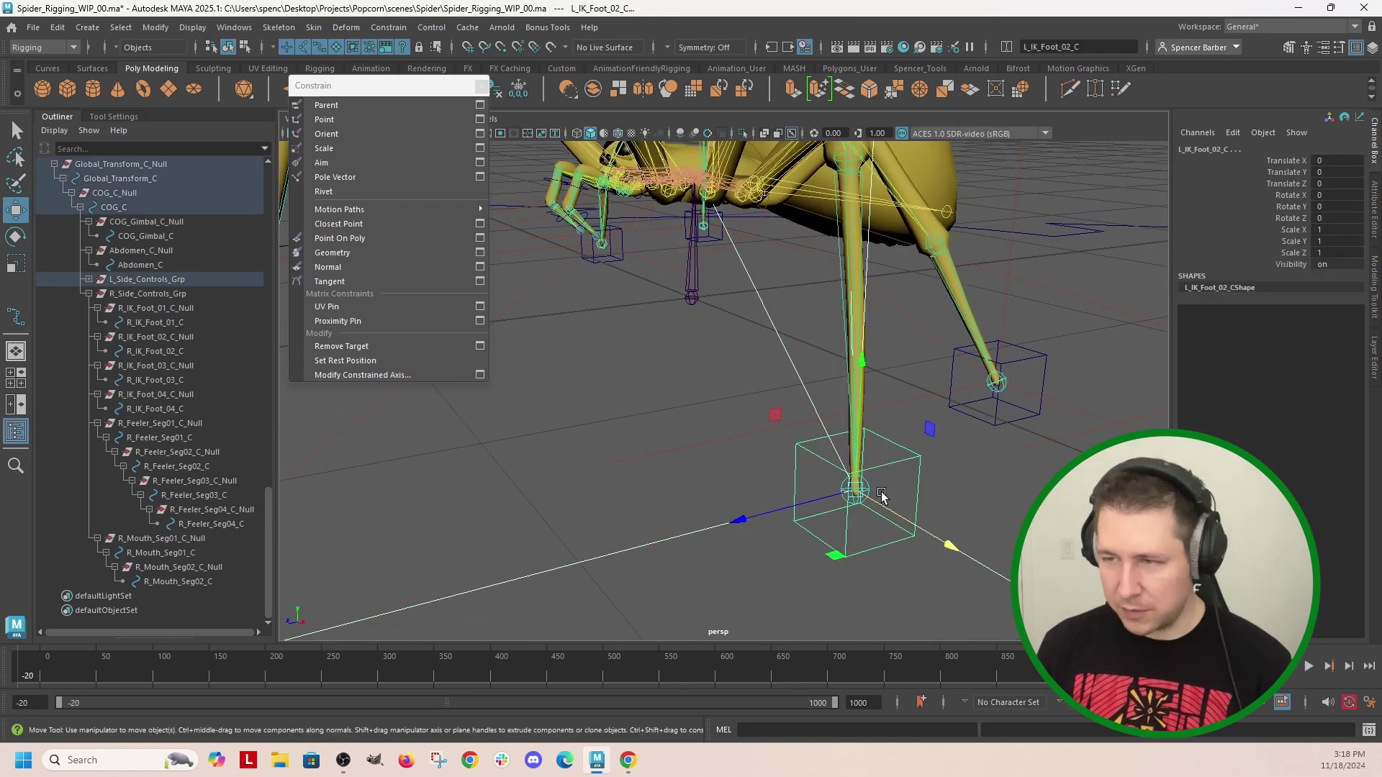
key("p")
Parent ikHandle4 of the front left leg under the L_IK_Foot_01_C control
middle_click_drag(703, 503, 924, 479, "alt")
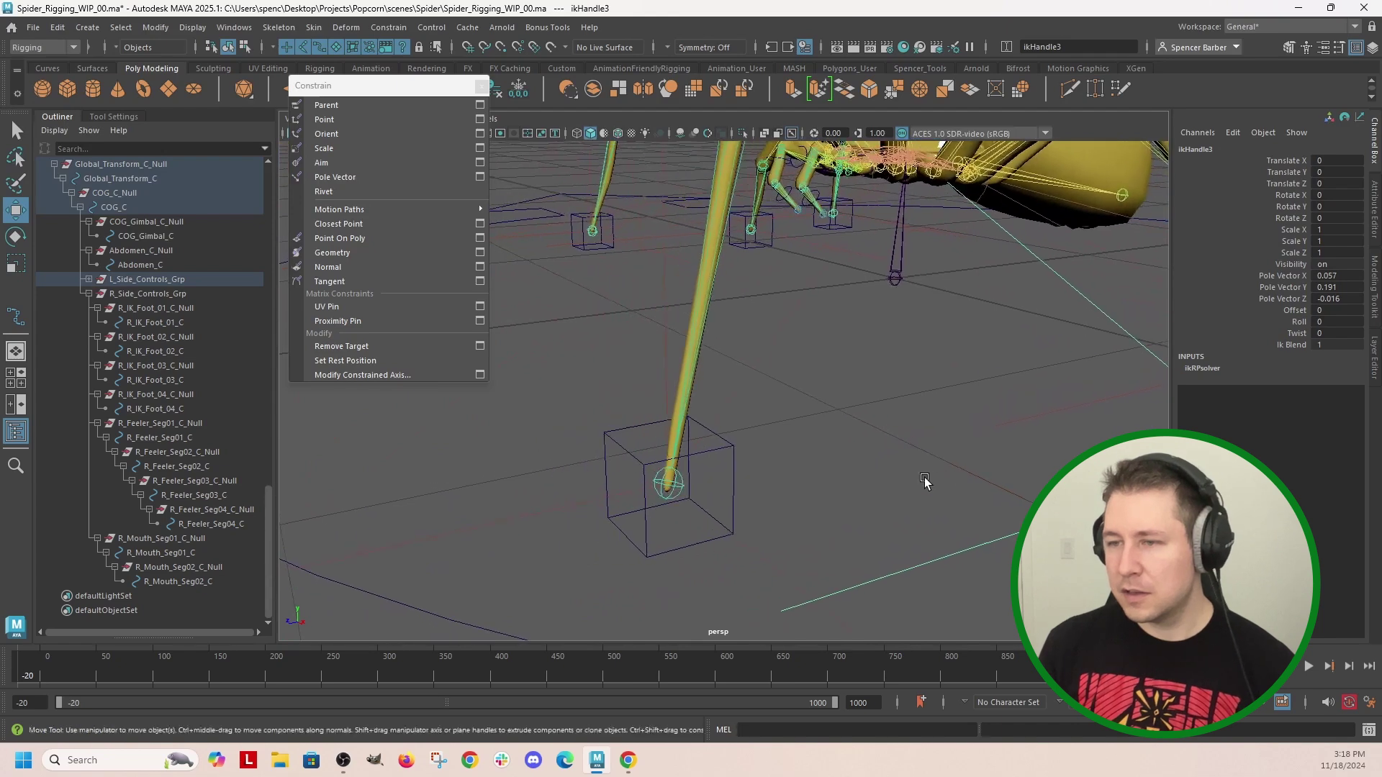
left_click_drag(774, 553, 754, 573)
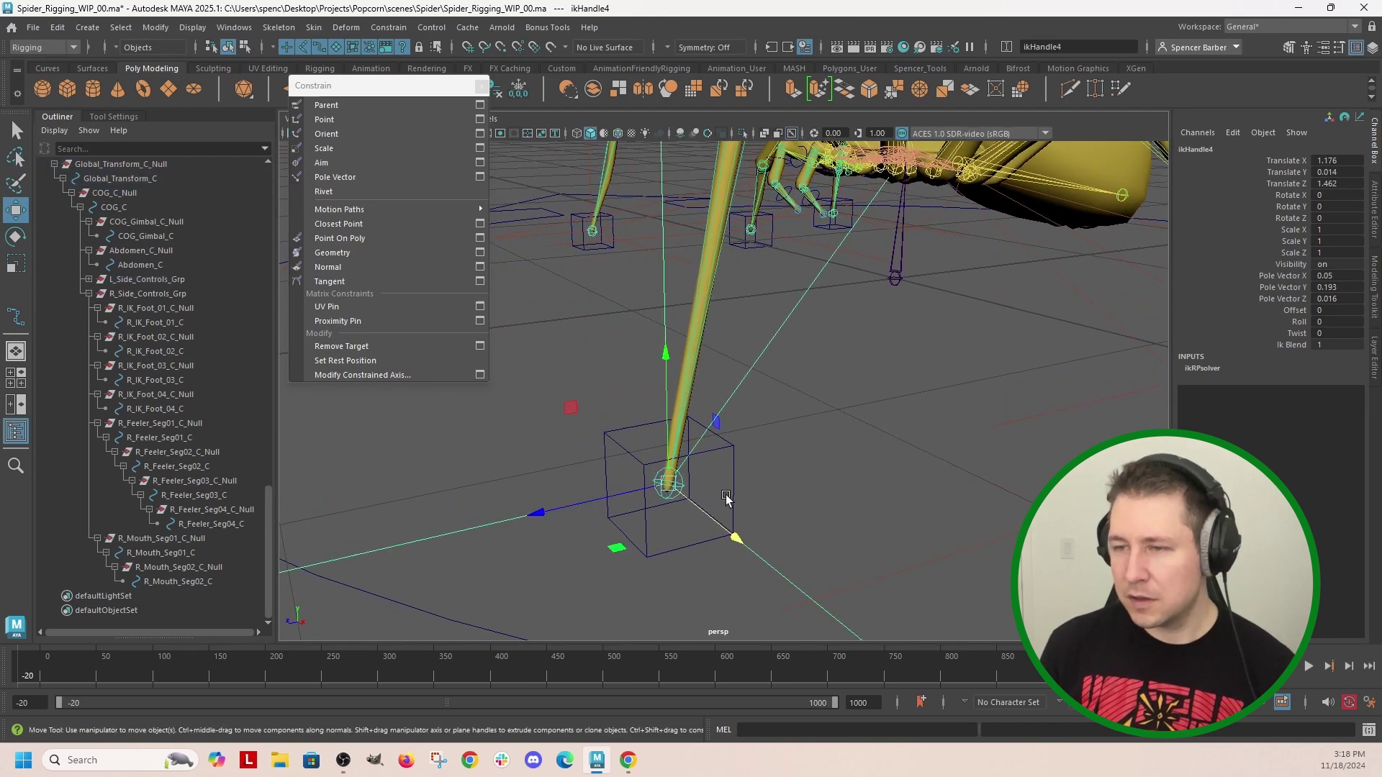
left_click(733, 475, "shift")
key("p")
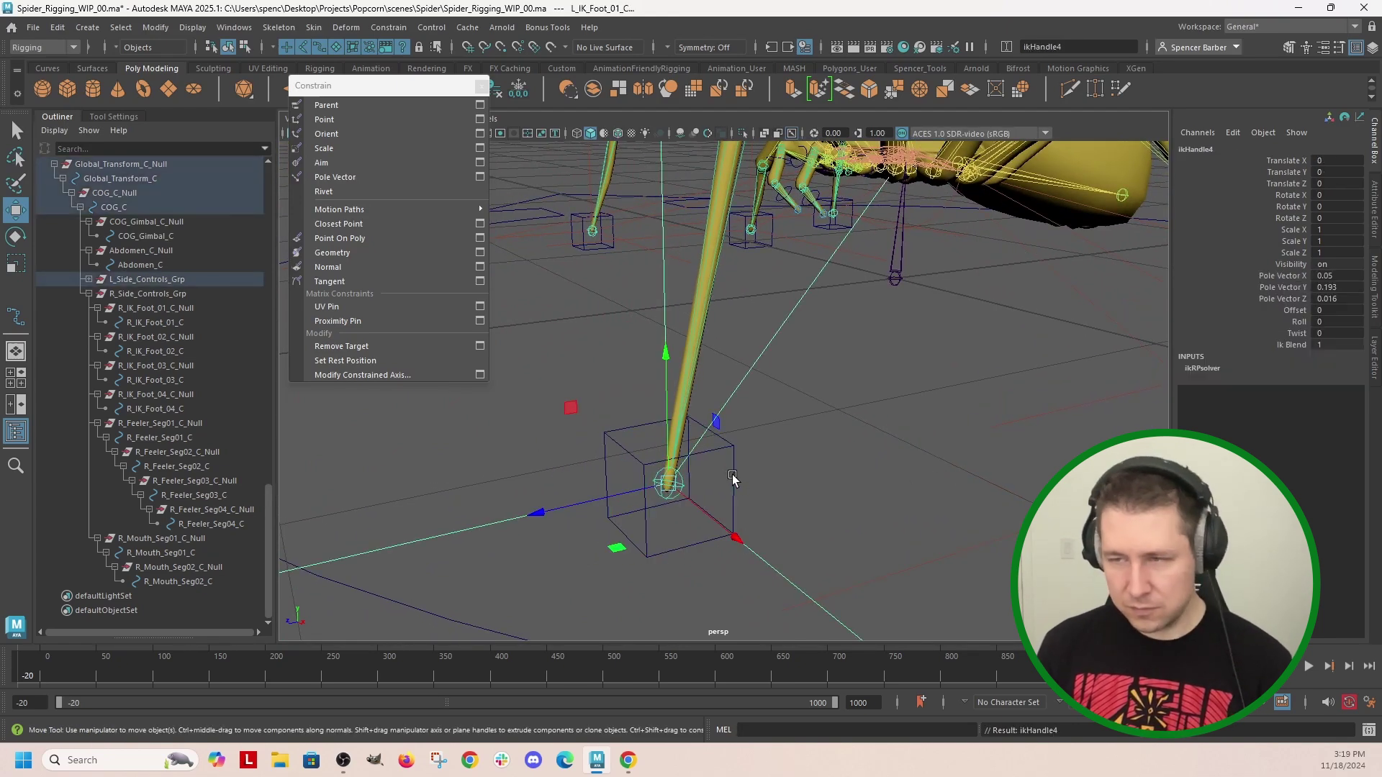
Parent ikHandle8 under R_IK_Foot_01_C and ikHandle7 under R_IK_Foot_02_C on the spider's right legs
scroll(793, 493, "down", 6)
left_click_drag(794, 497, 967, 496, "alt")
left_click(700, 517)
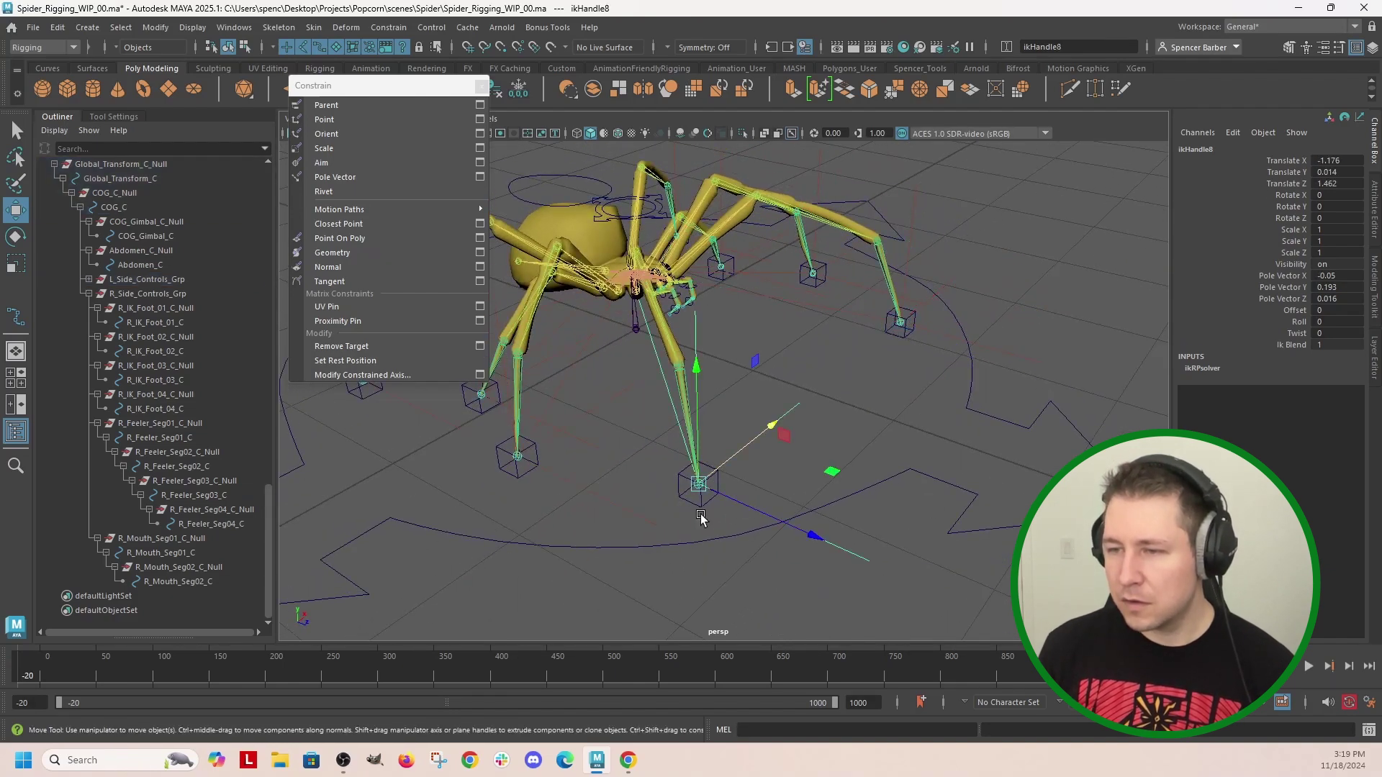
left_click(701, 510, "shift")
key("p")
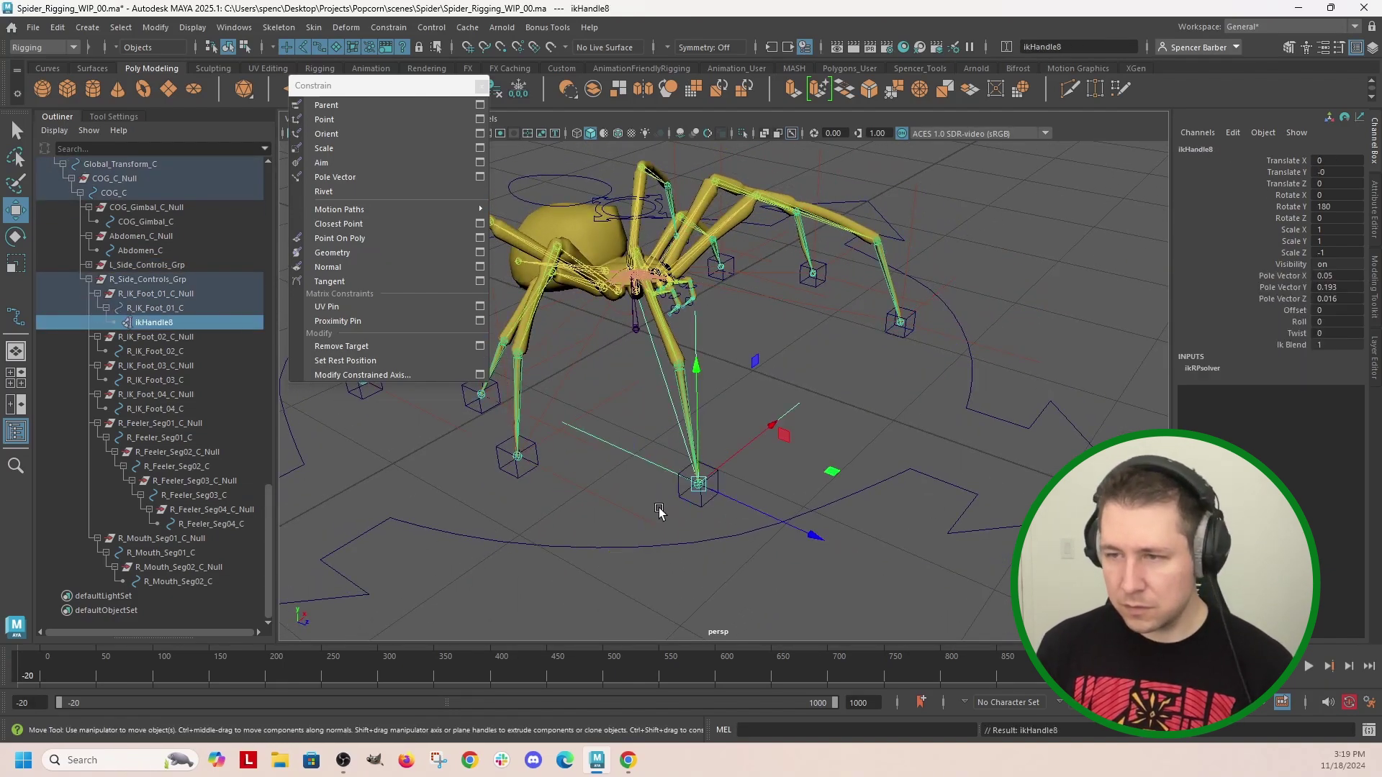
left_click(516, 477)
key("p")
Parent ikHandle6 under the R_IK_Foot_03_C control
middle_click_drag(704, 464, 887, 505, "alt")
right_click_drag(583, 515, 686, 527, "alt")
left_click_drag(688, 531, 716, 502, "alt")
left_click(717, 501)
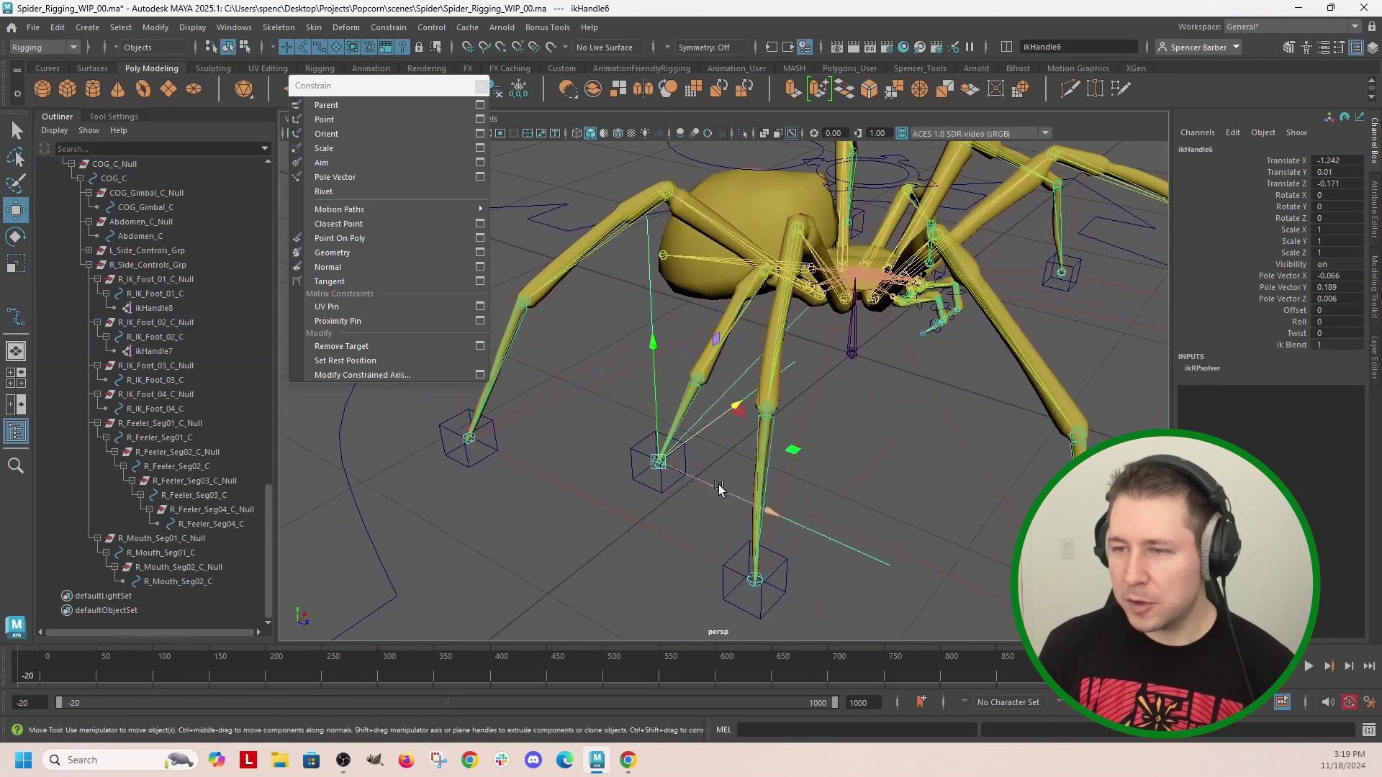
left_click(663, 496)
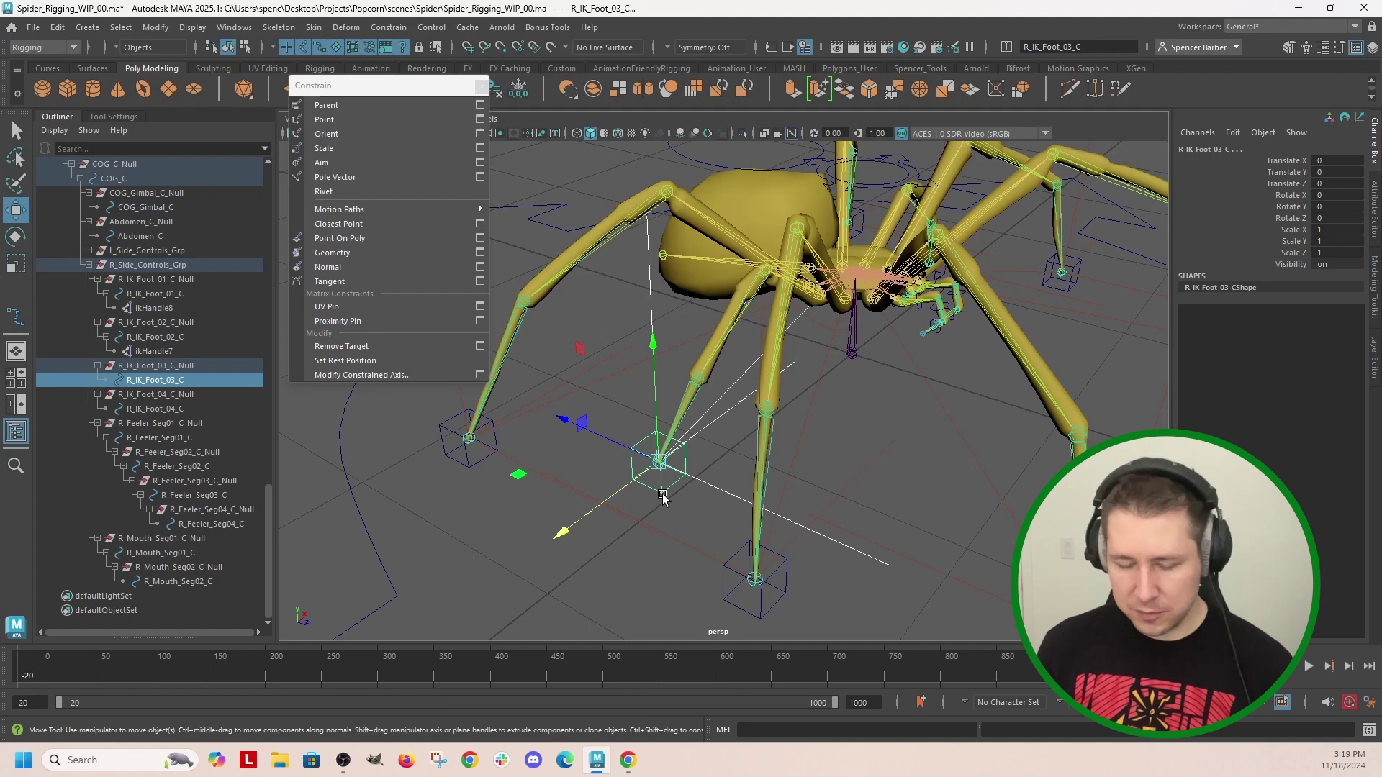
key("p")
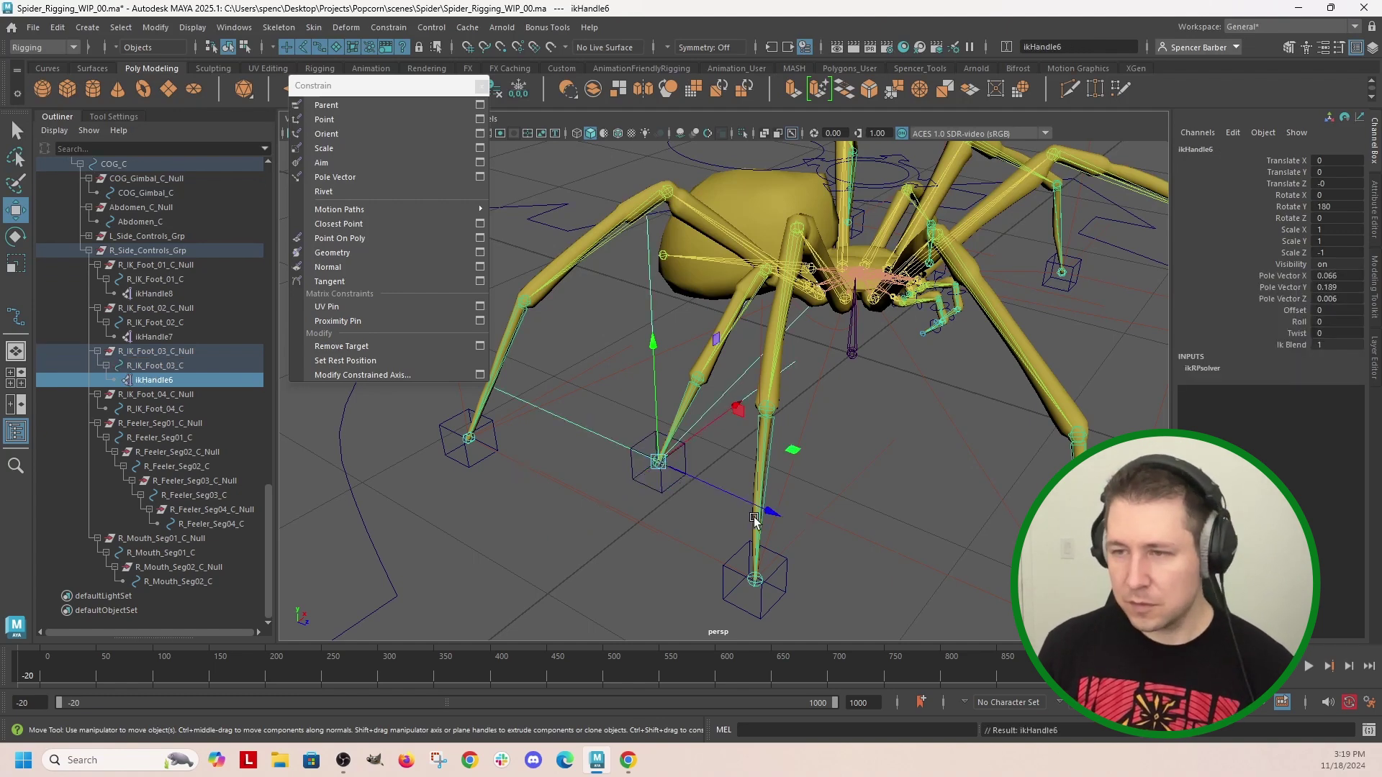
Parent ikHandle5 of the rear right leg under the R_IK_Foot_04_C control
left_click_drag(752, 515, 939, 547, "alt")
left_click(636, 478)
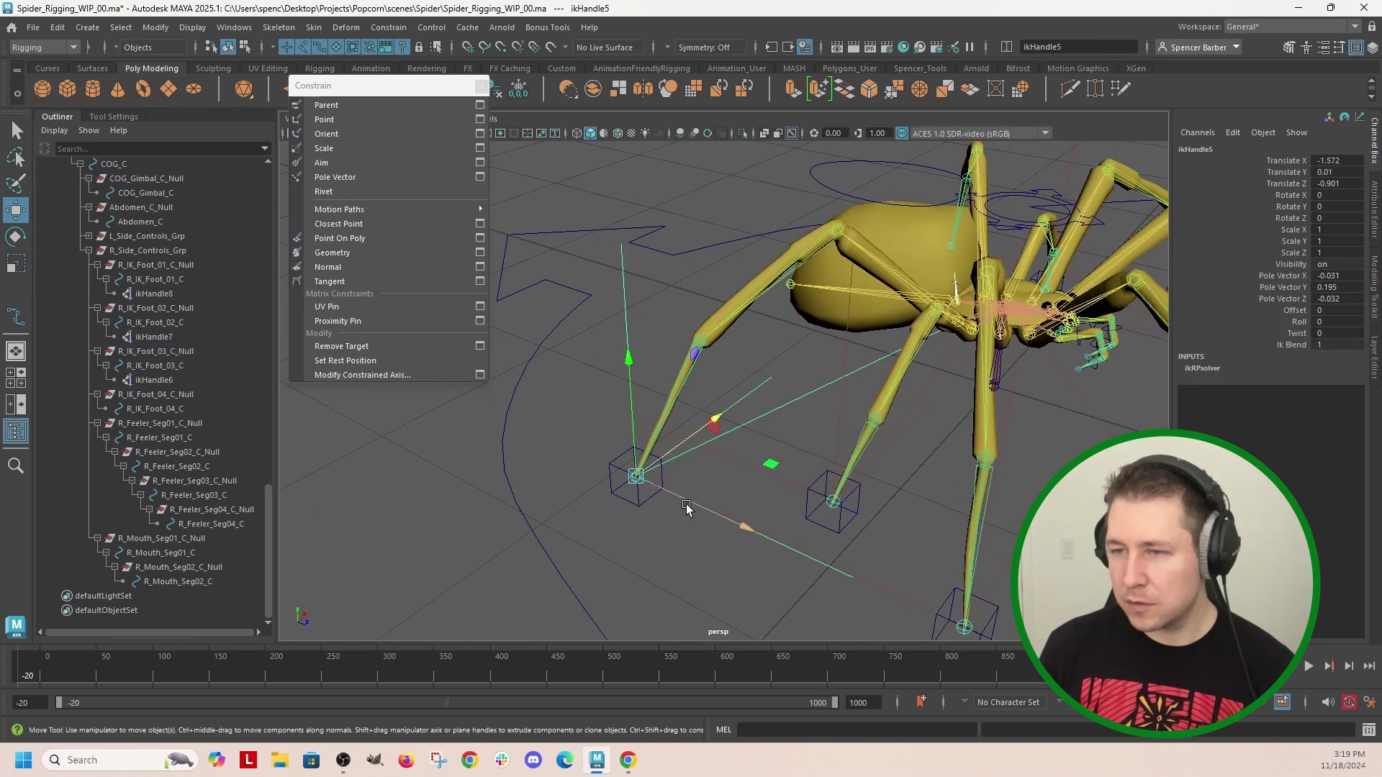
left_click(638, 508, "shift")
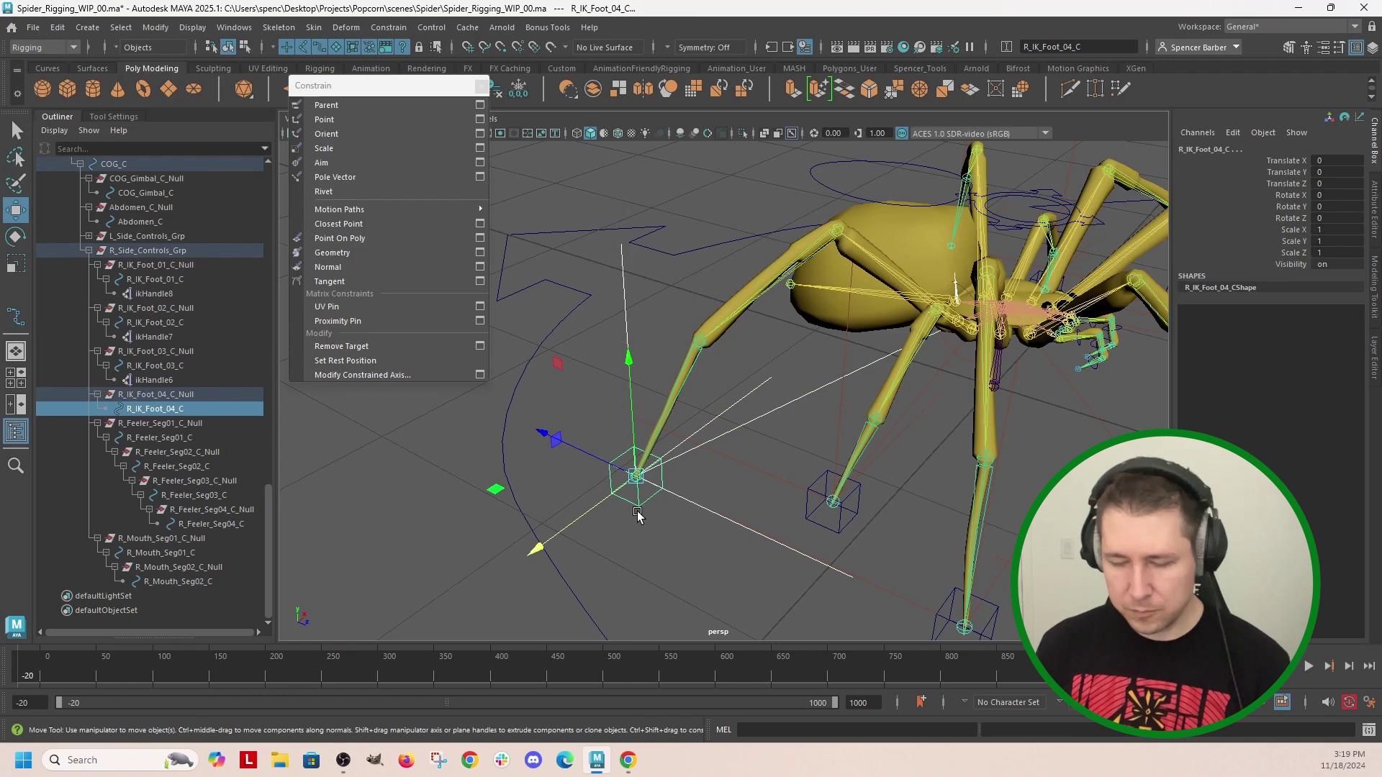
key("p")
Test the whole rig by rotating Global_Transform_C about -121 in Y and -105 in X and moving it off the origin
left_click_drag(639, 508, 817, 531, "alt")
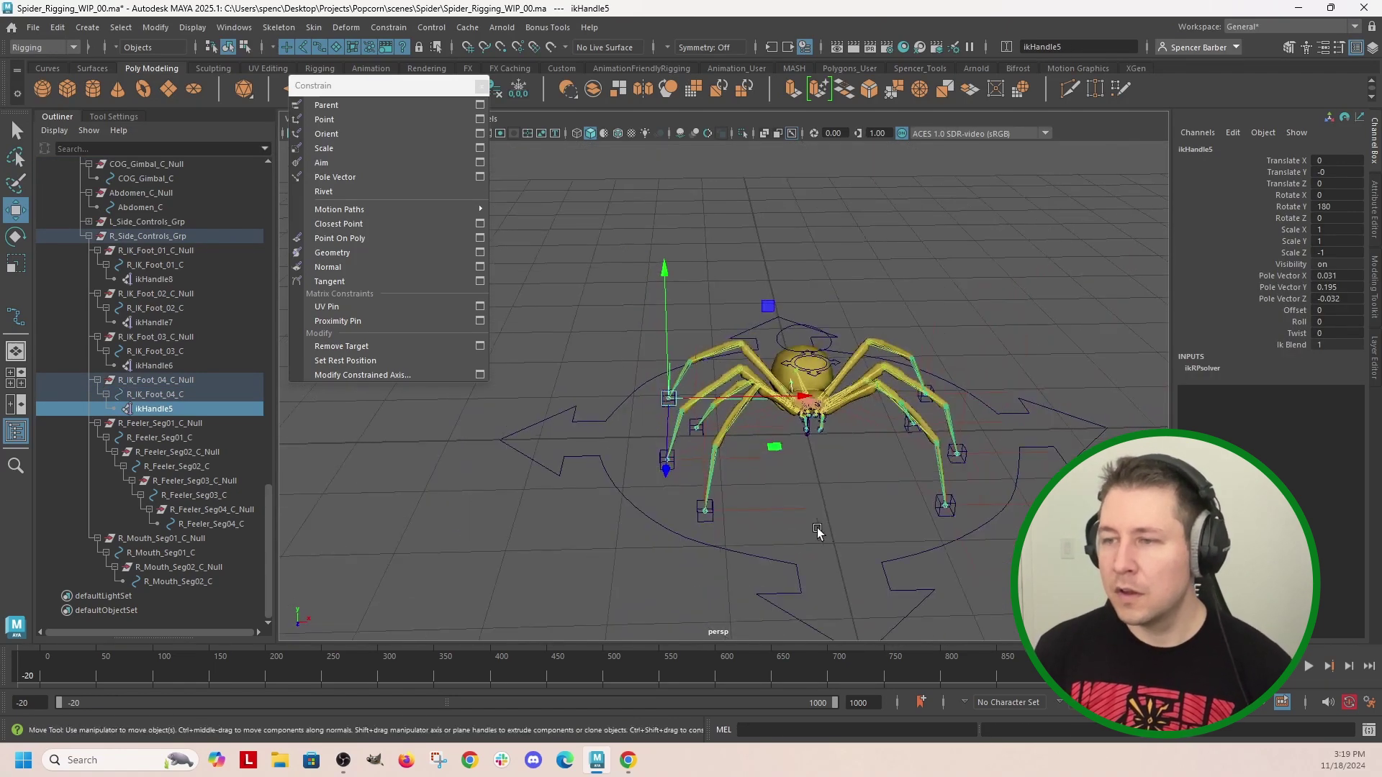
left_click(781, 562)
key("e")
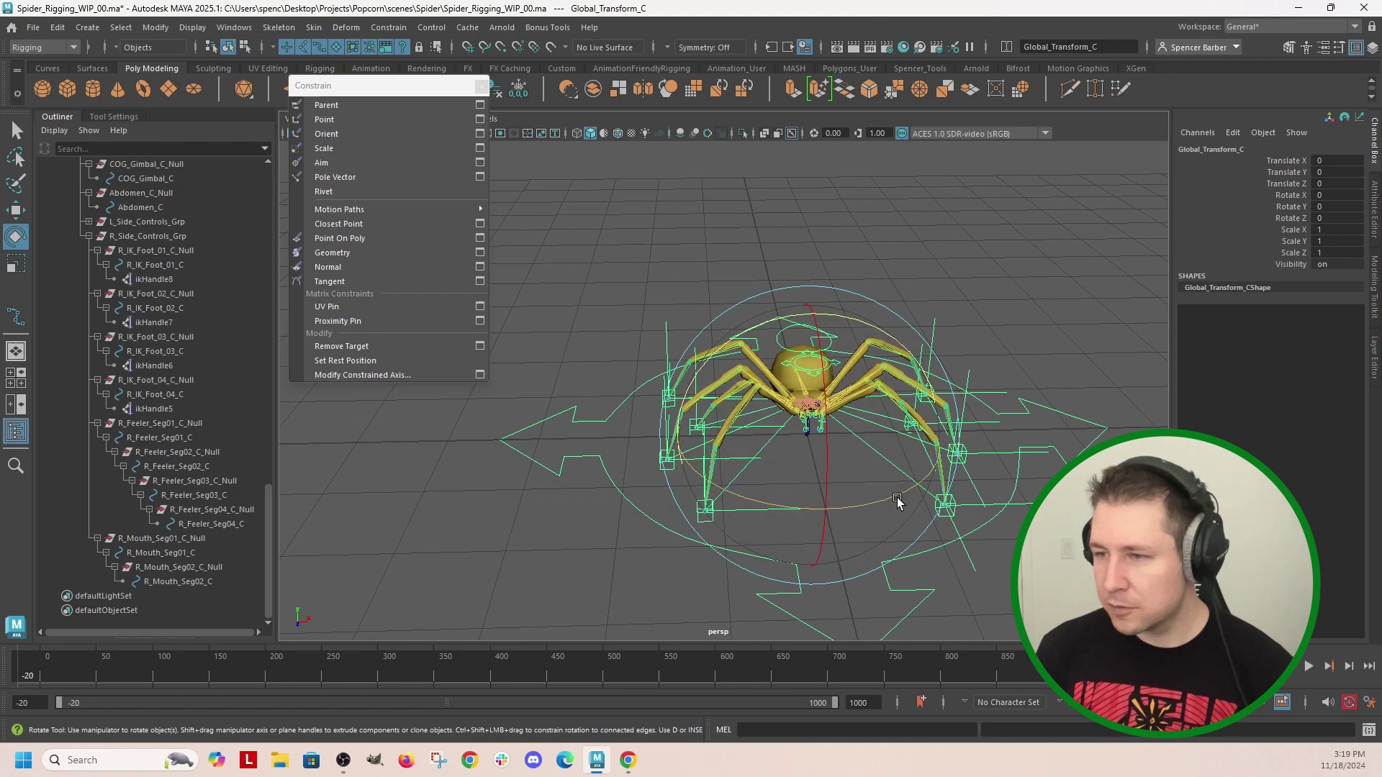
left_click_drag(898, 501, 530, 382)
left_click_drag(869, 395, 560, 386, "alt")
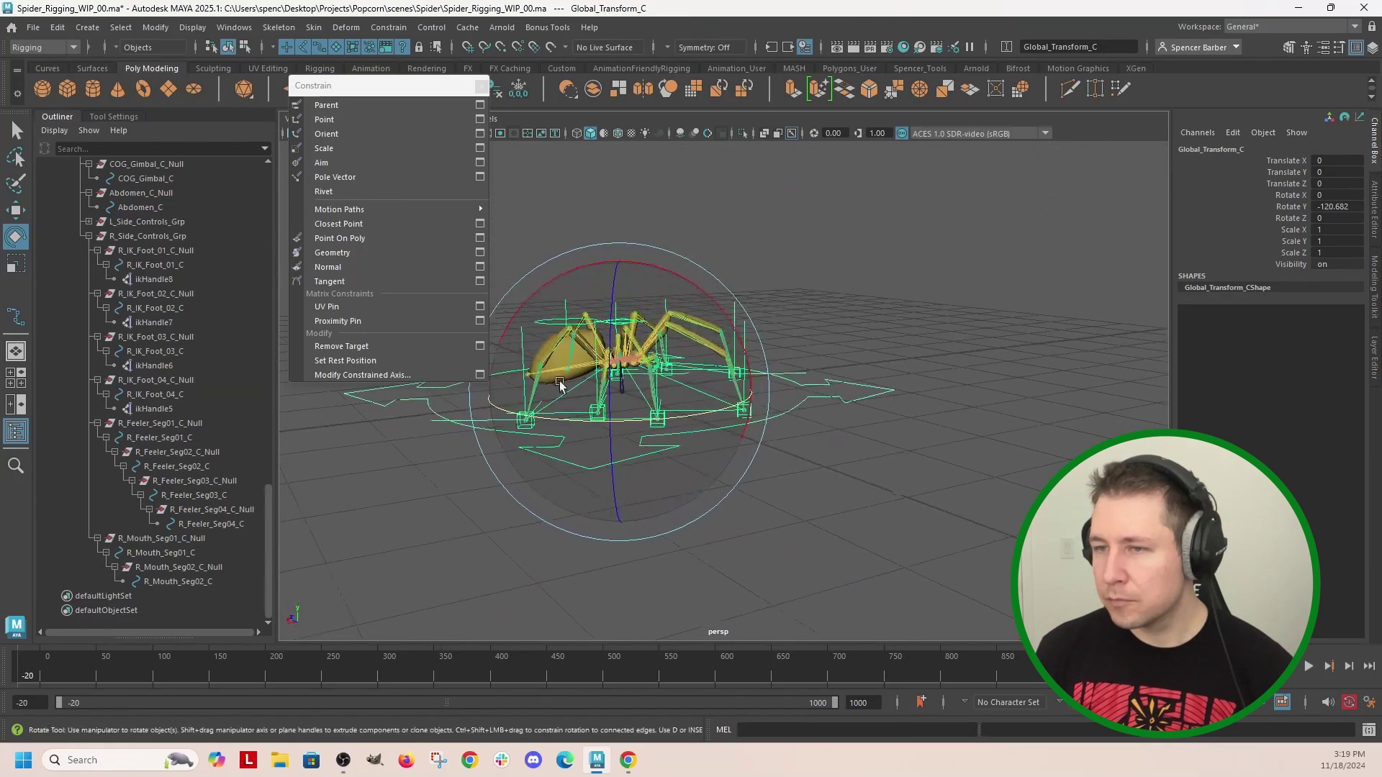
left_click_drag(536, 296, 372, 370)
key("w")
left_click_drag(543, 432, 388, 472)
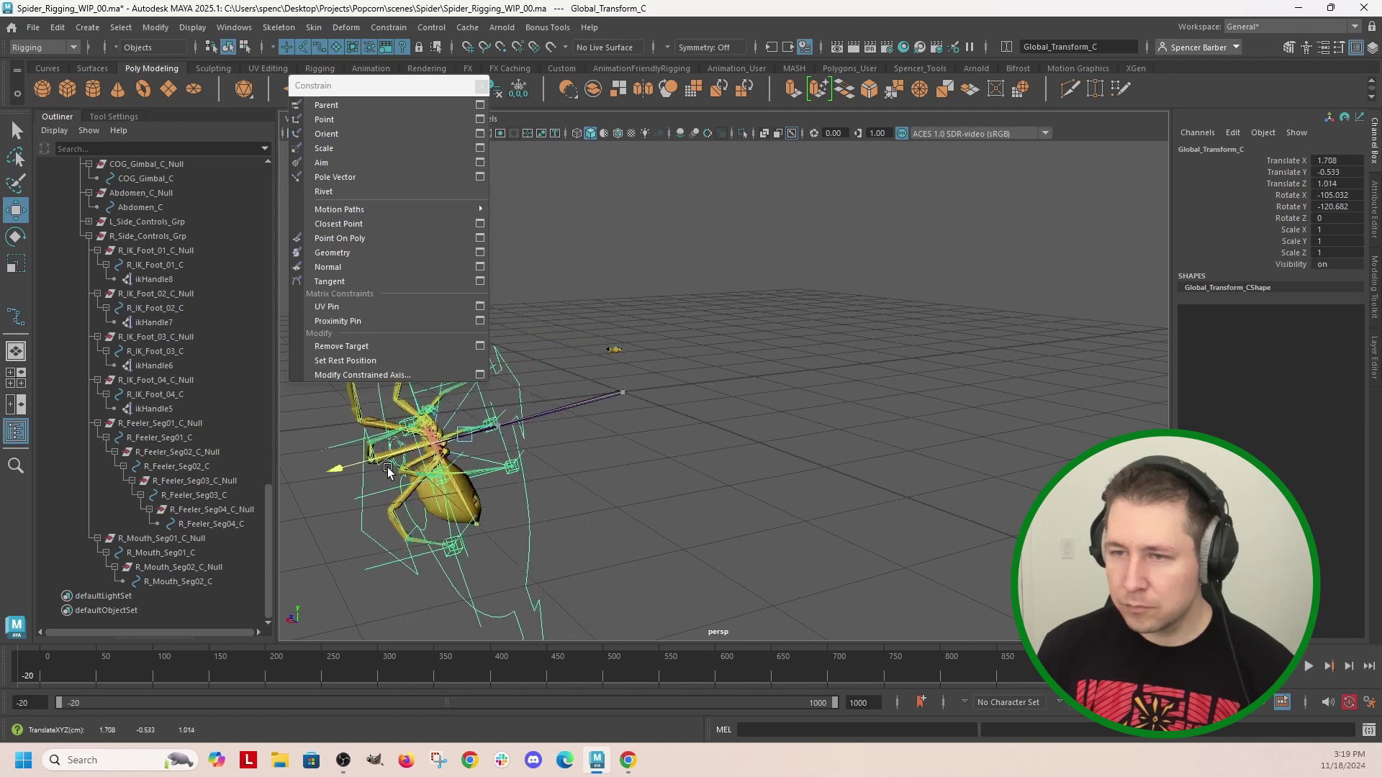
Undo the test move and rotations of the Global_Transform_C control
key("ctrl+z")
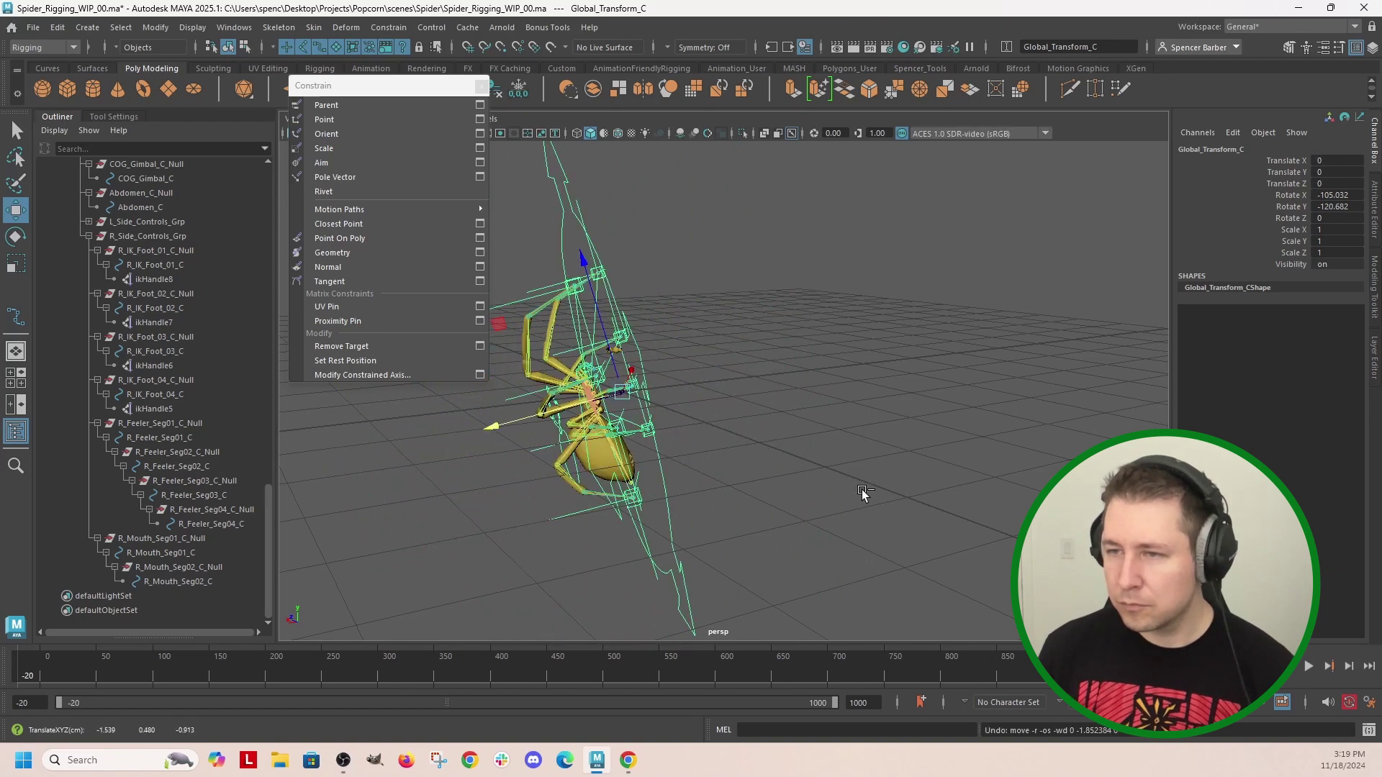
key("ctrl+z")
key("ctrl+z")
key("ctrl+z")
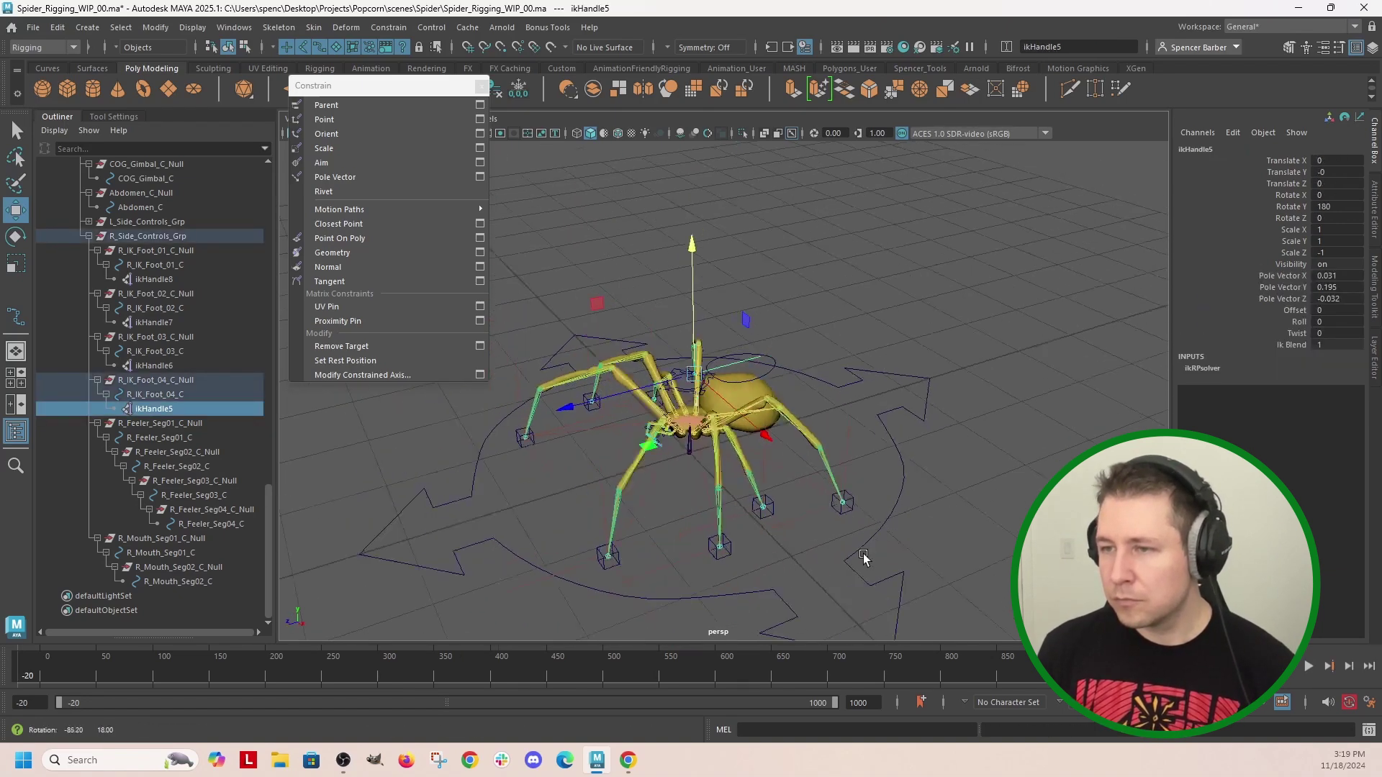
Try rotating the COG_Gimbal_C control to check how the body, abdomen and side controls follow, and undo the rotations
left_click_drag(864, 558, 679, 503, "alt")
right_click_drag(678, 503, 676, 549, "alt")
left_click_drag(676, 549, 655, 516, "alt")
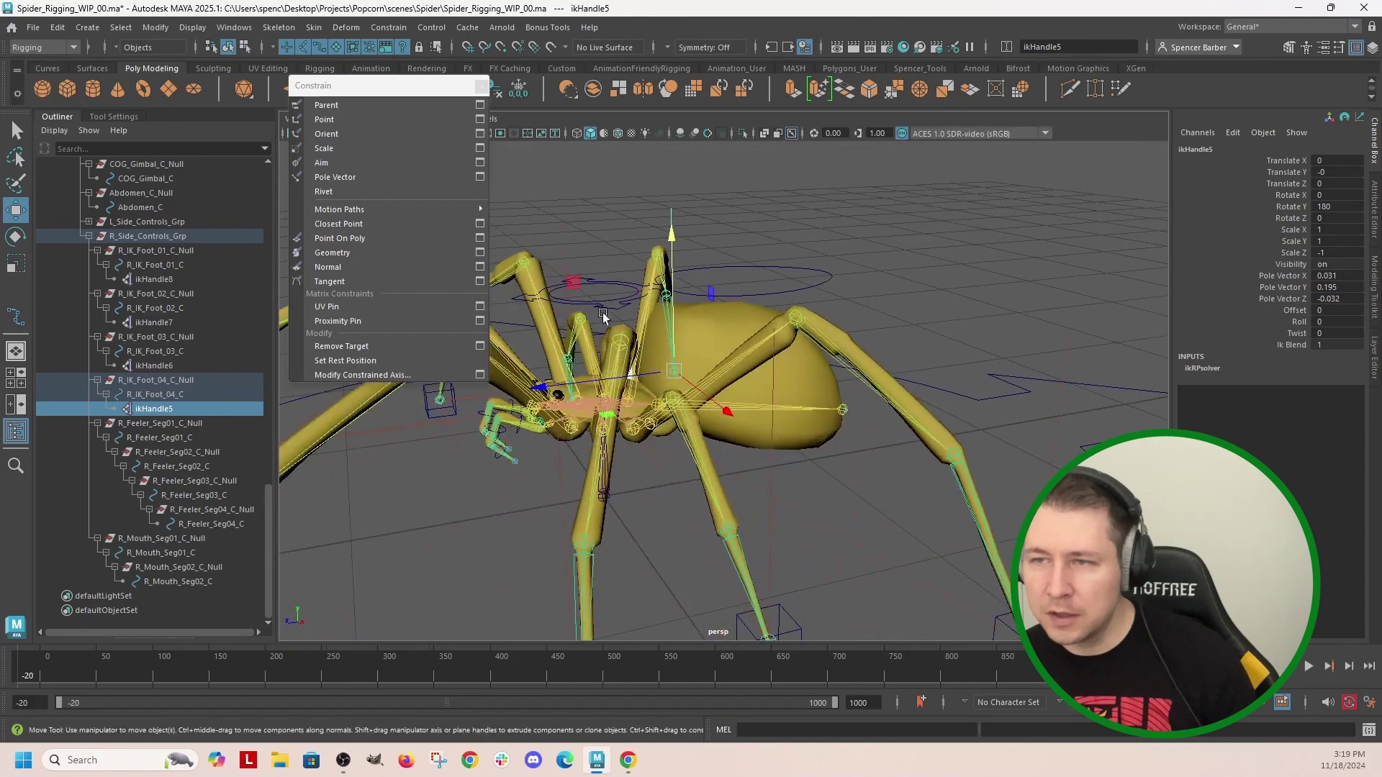
left_click(609, 285)
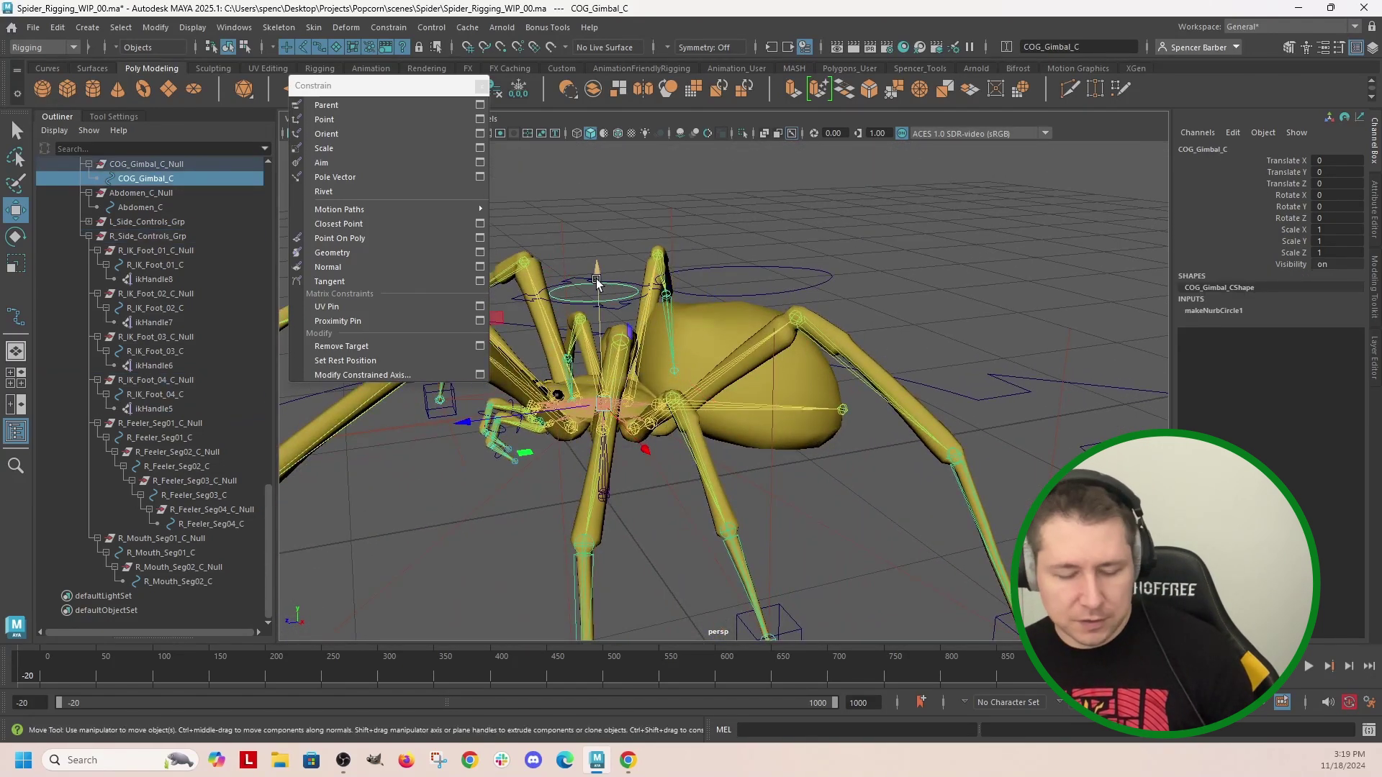
key("e")
left_click_drag(598, 270, 592, 321)
key("ctrl+z")
middle_click_drag(697, 344, 1029, 455, "alt")
left_click_drag(892, 536, 979, 576, "alt")
middle_click_drag(895, 410, 715, 358, "alt")
right_click_drag(715, 358, 920, 382, "alt")
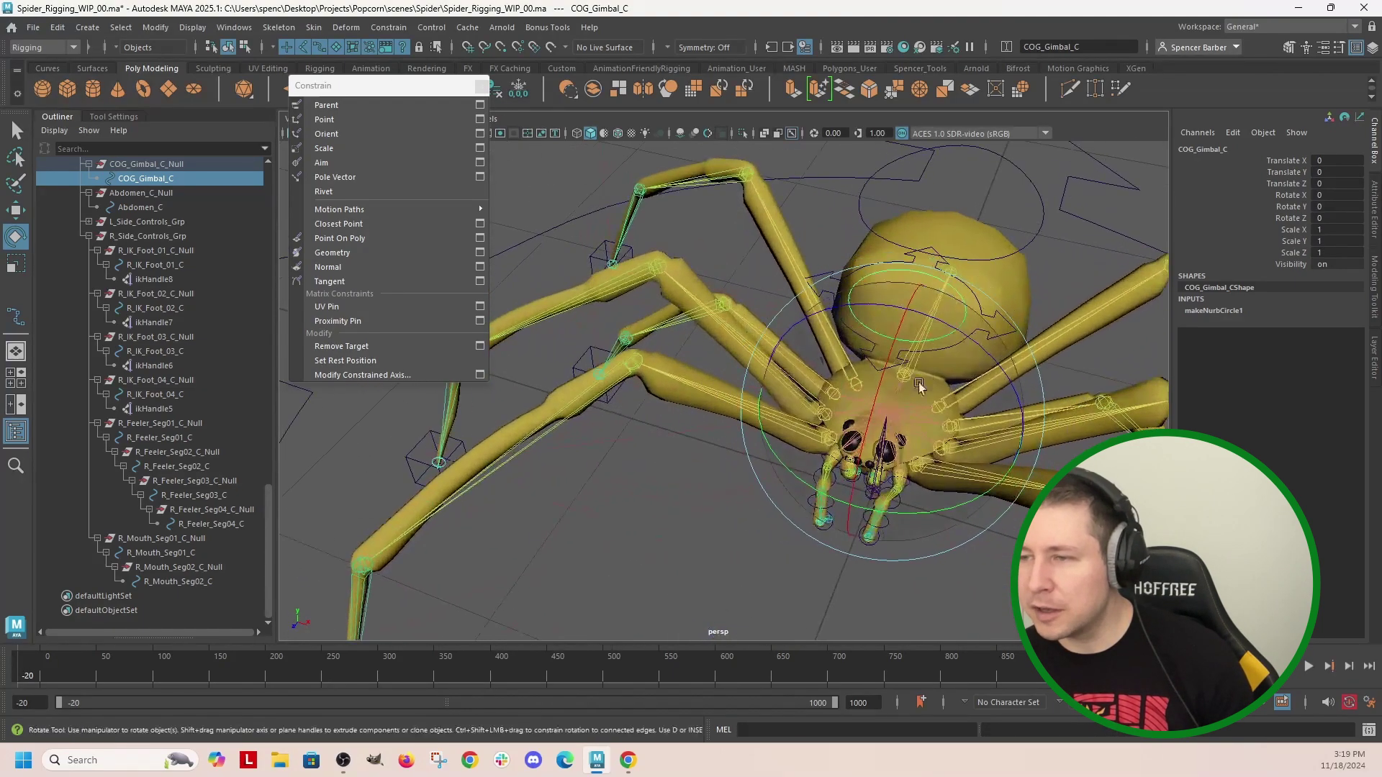
left_click_drag(919, 382, 842, 317)
key("ctrl+z")
key("ctrl+z")
key("ctrl+z")
left_click(934, 266)
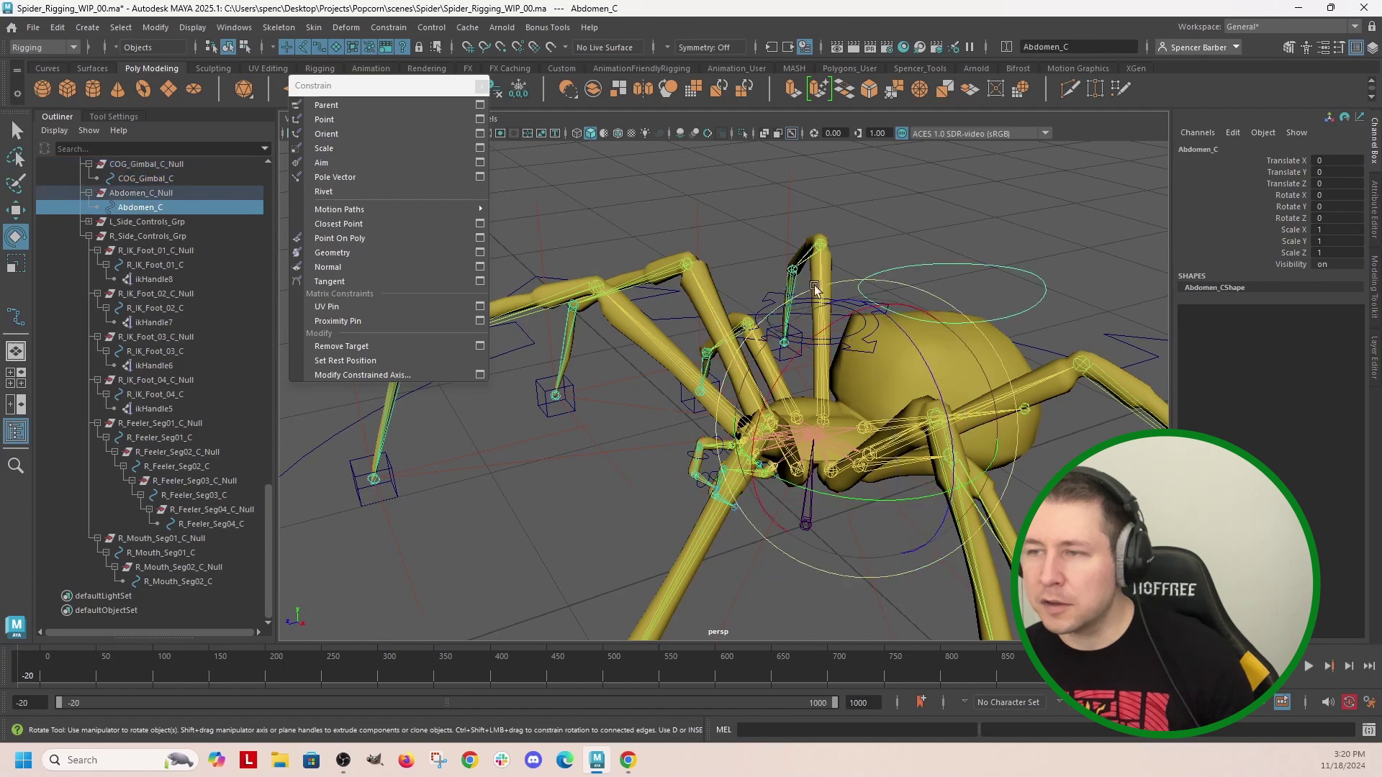
scroll(158, 230, "up", 3)
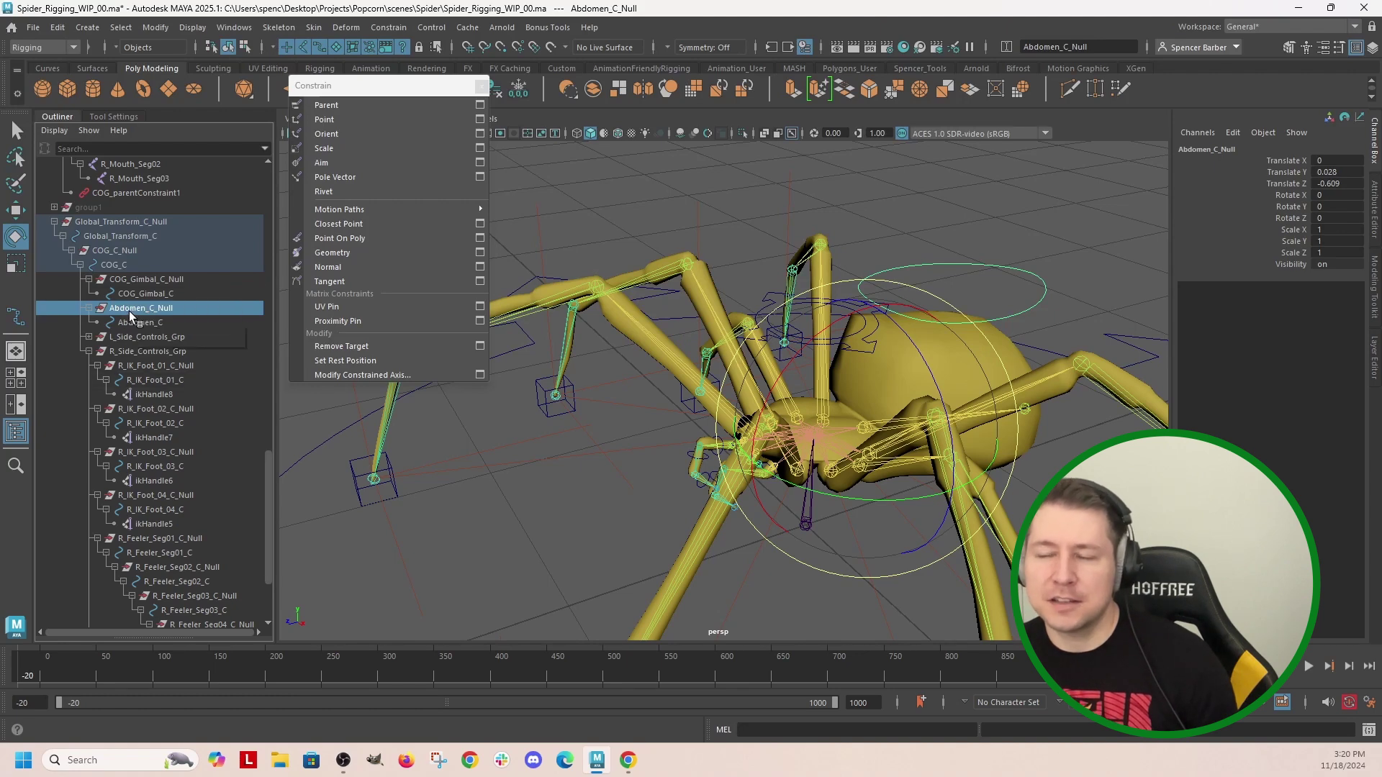
left_click(737, 330)
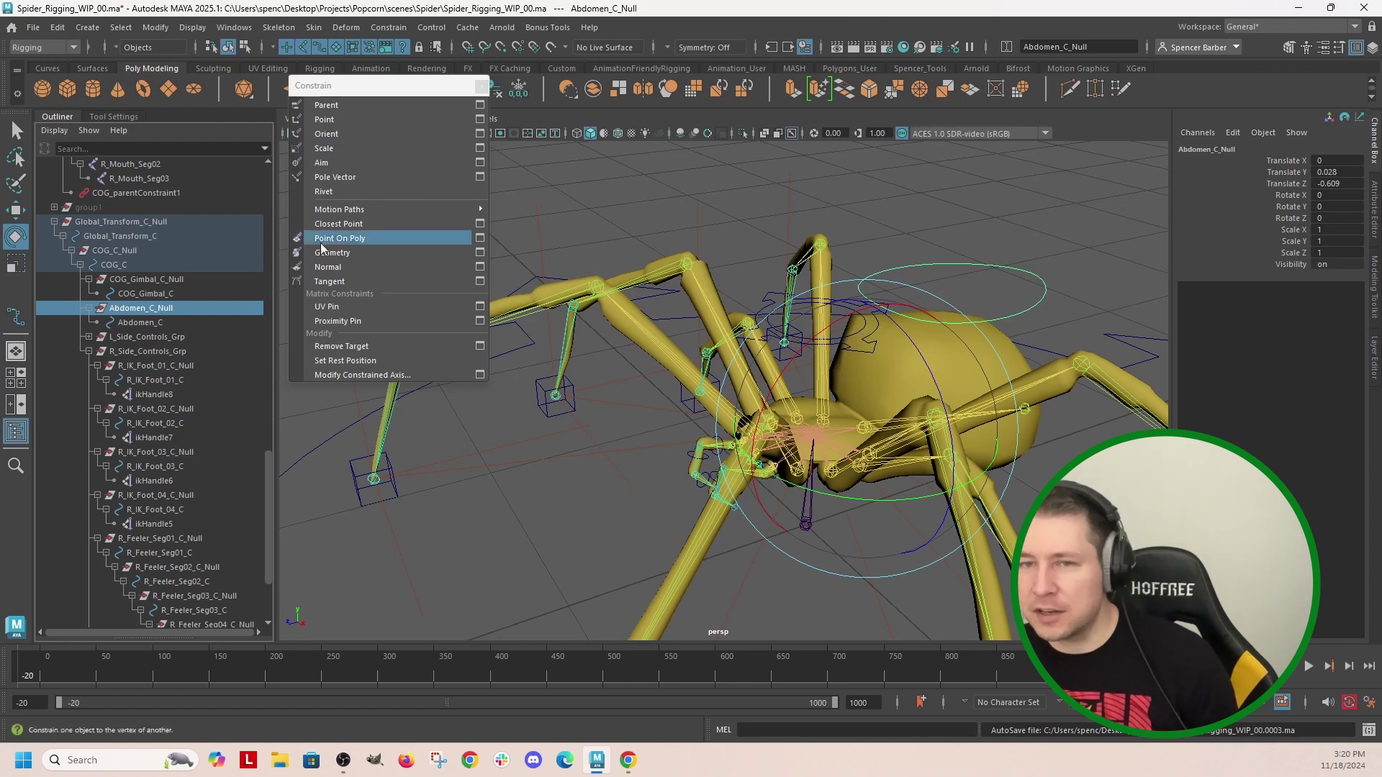
left_click(725, 209)
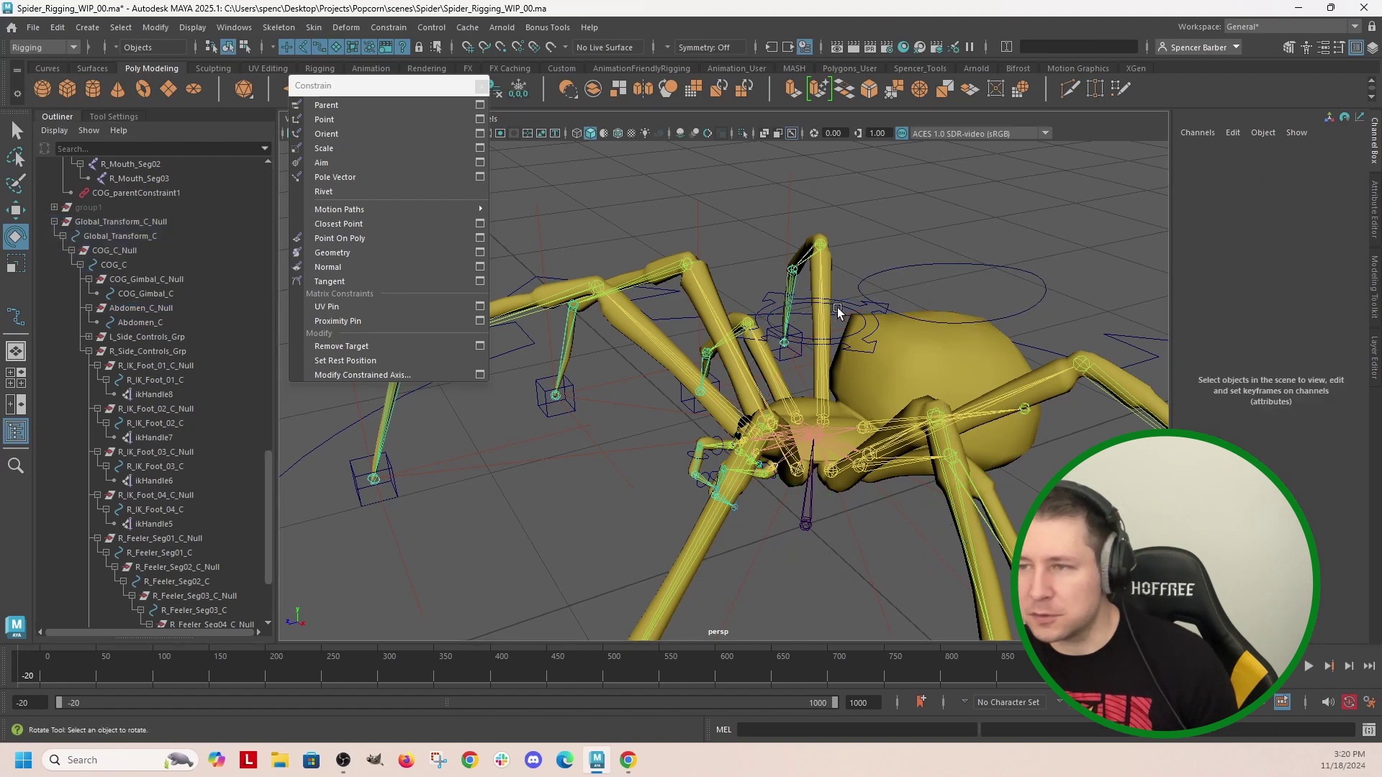
Parent-constrain Abdomen_C_Null to the COG_Gimbal_C control and collapse the null's hierarchy
left_click(849, 313)
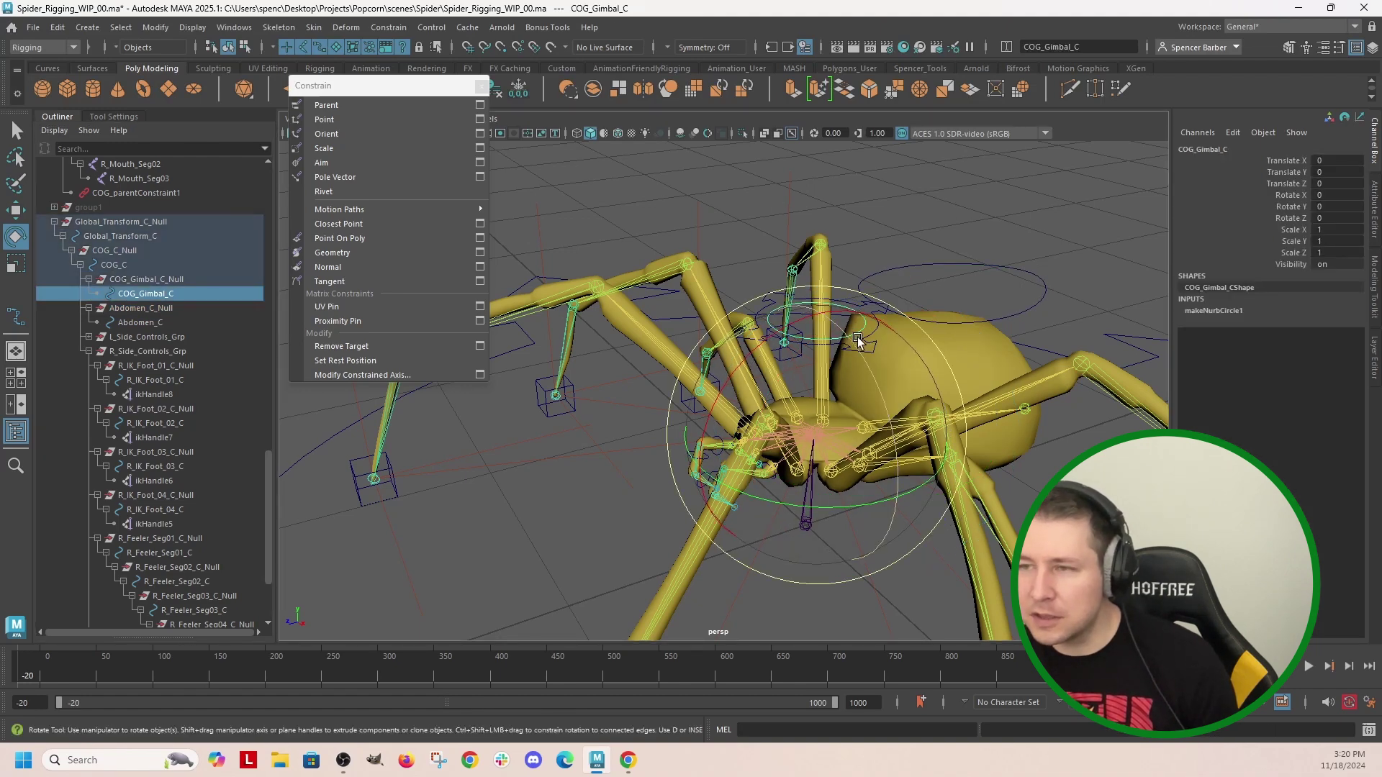
left_click(131, 308, "ctrl")
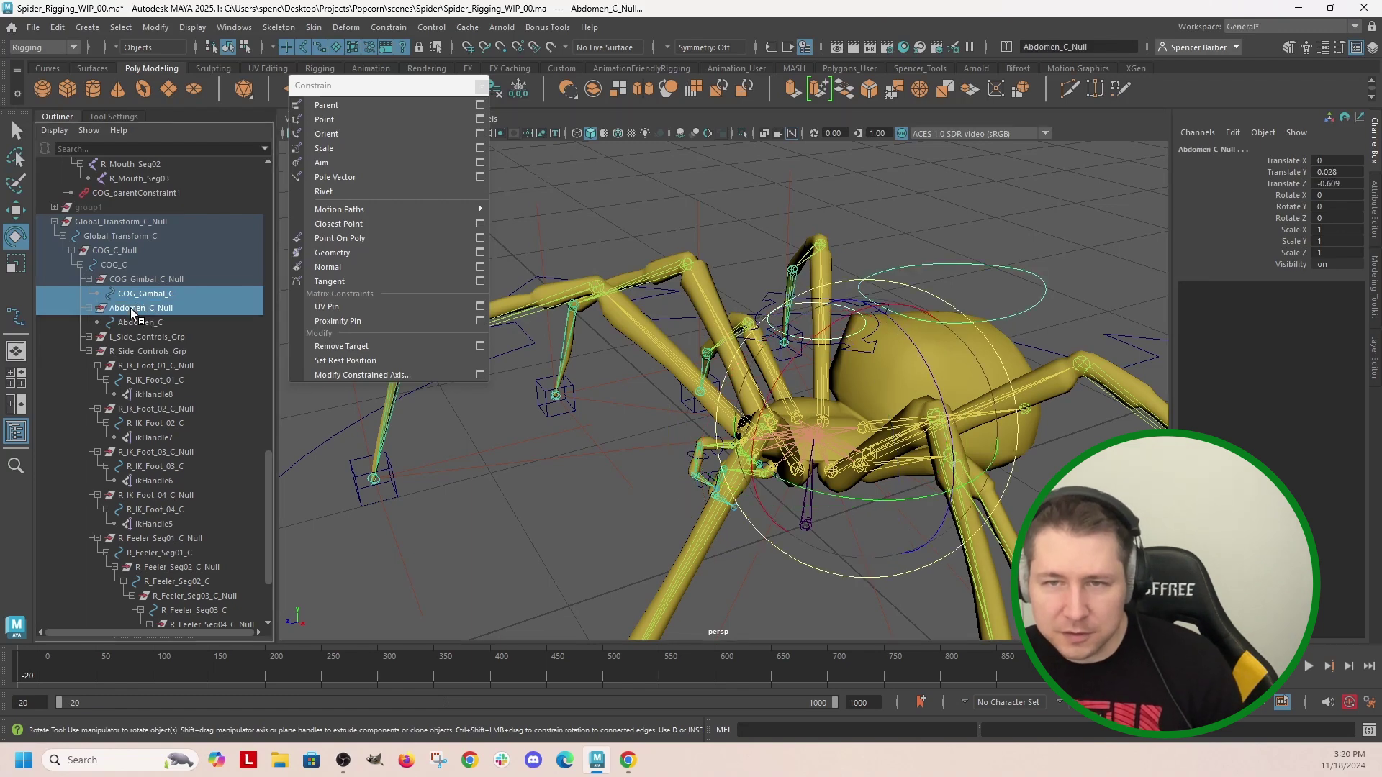
left_click(344, 110)
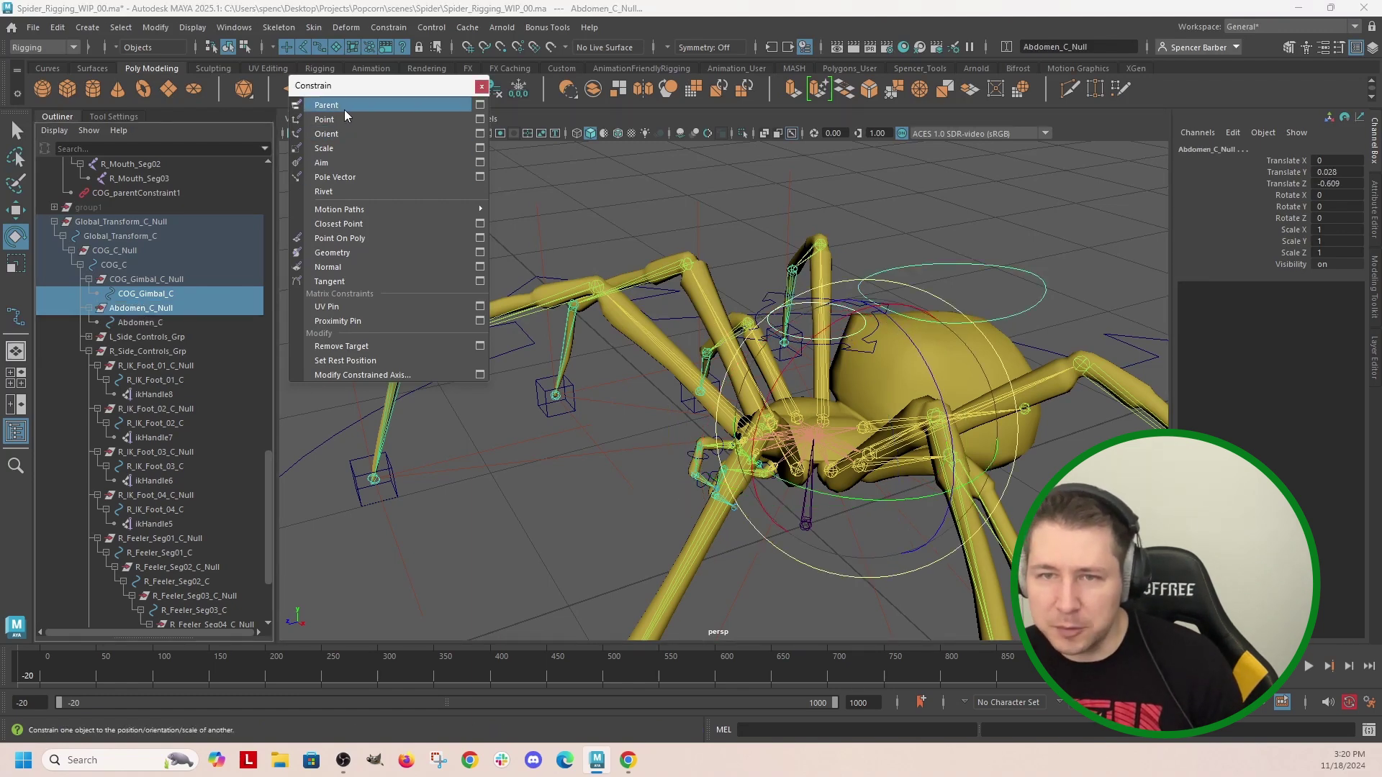
left_click(88, 308)
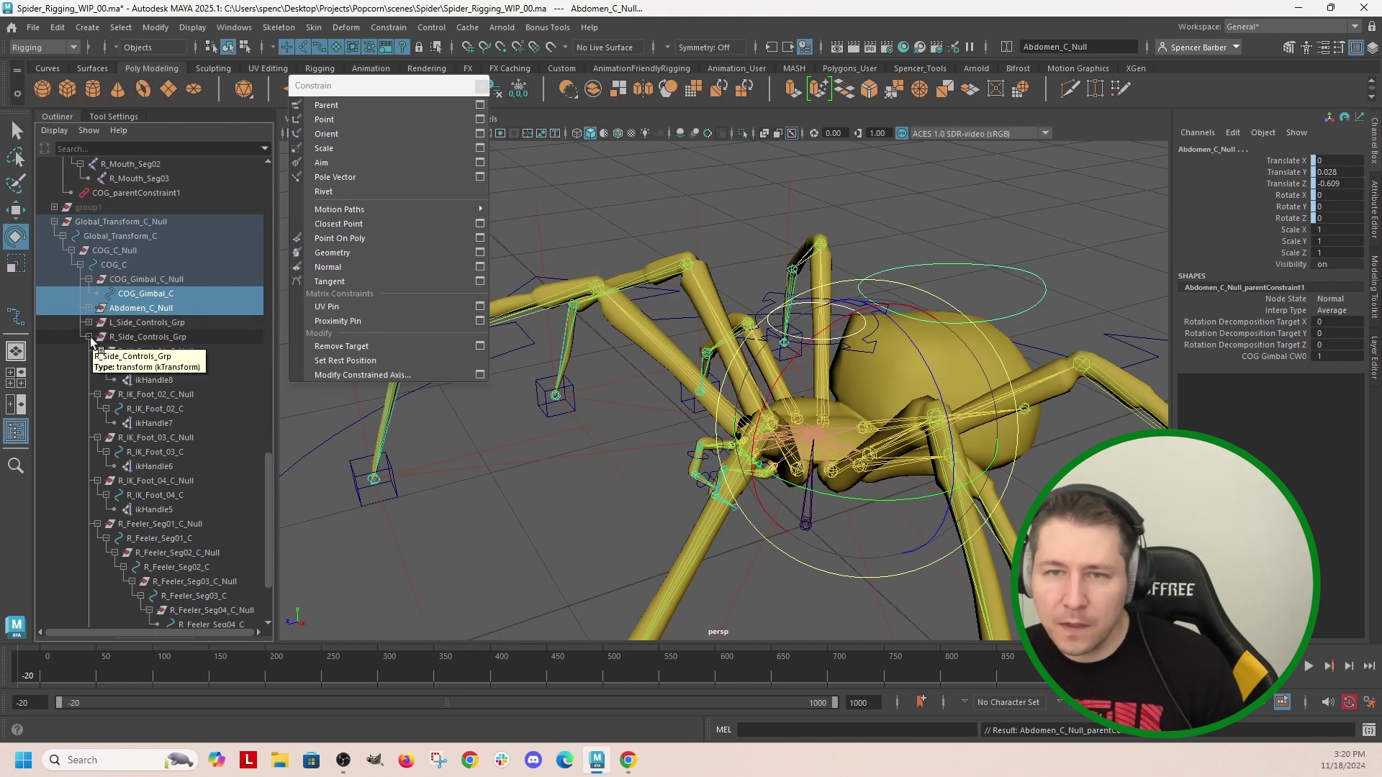
Parent-constrain L_Side_Controls_Grp to the COG_Gimbal_C control
left_click(88, 322)
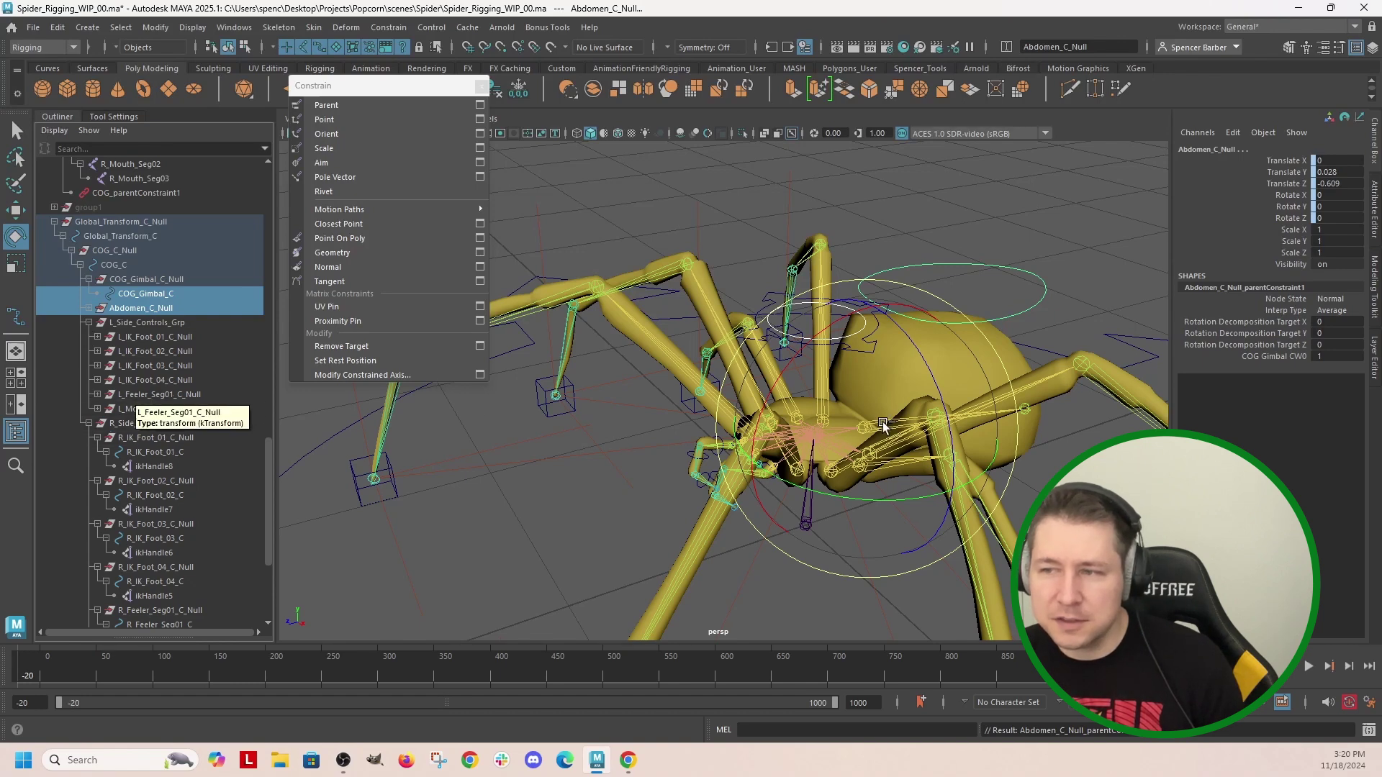
left_click(132, 308, "ctrl")
left_click(132, 321, "ctrl")
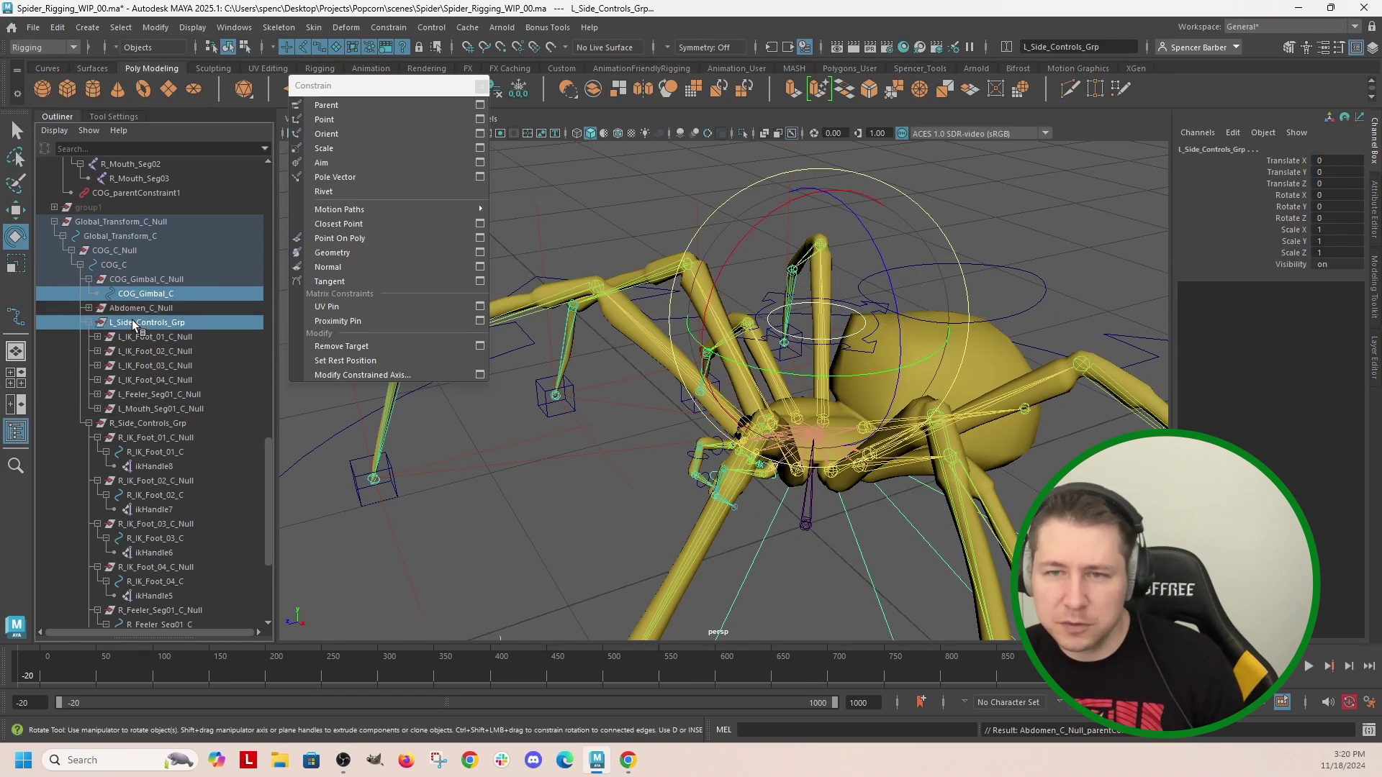
left_click(361, 105)
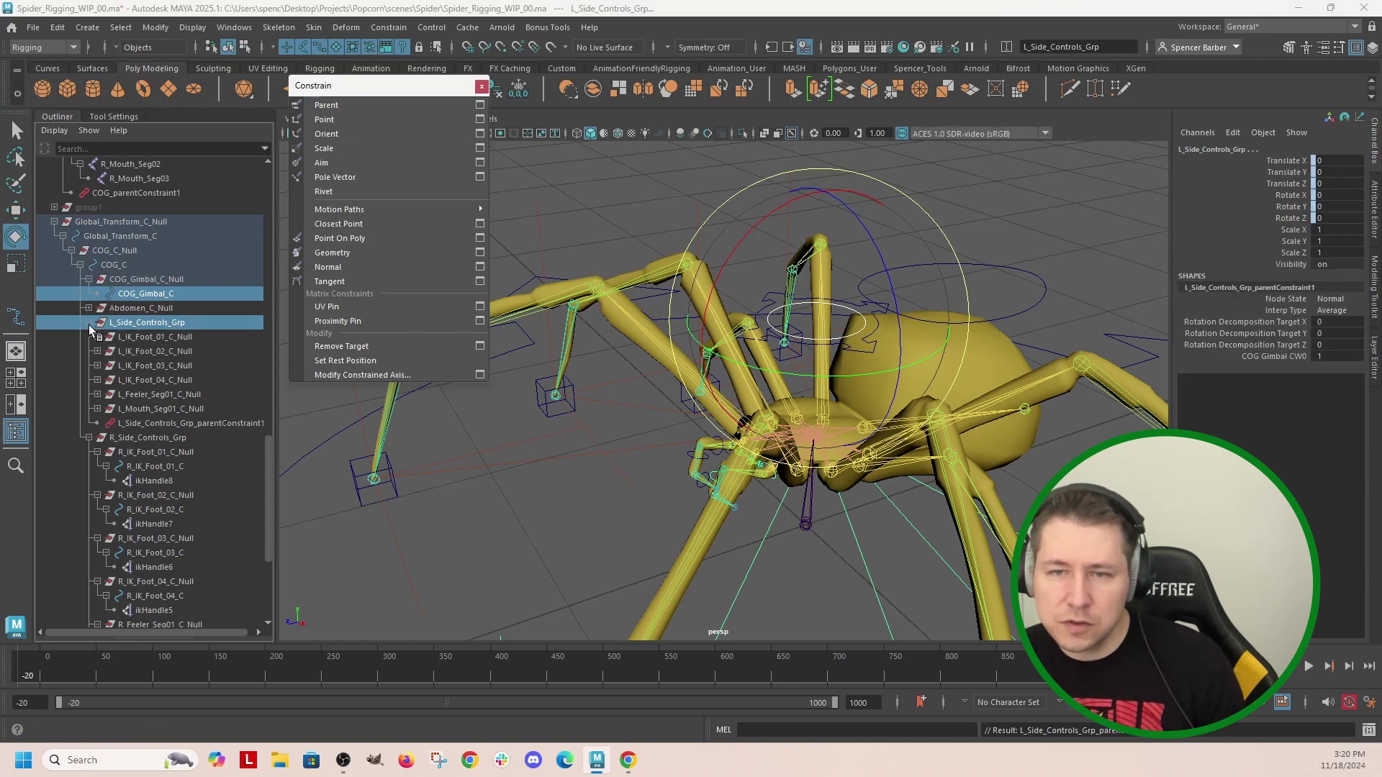
Collapse R_Side_Controls_Grp and parent-constrain it to the COG_Gimbal_C control
left_click(88, 438)
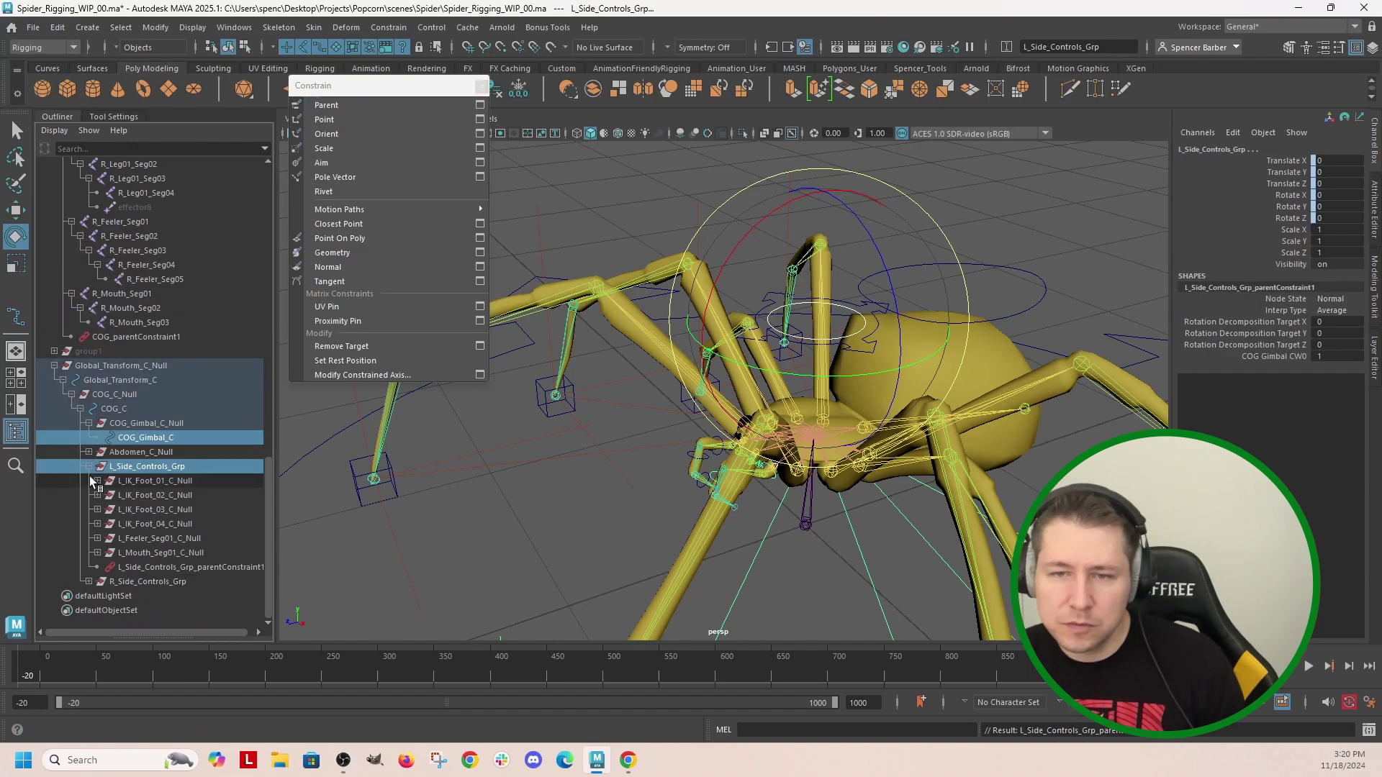
left_click(116, 467, "ctrl")
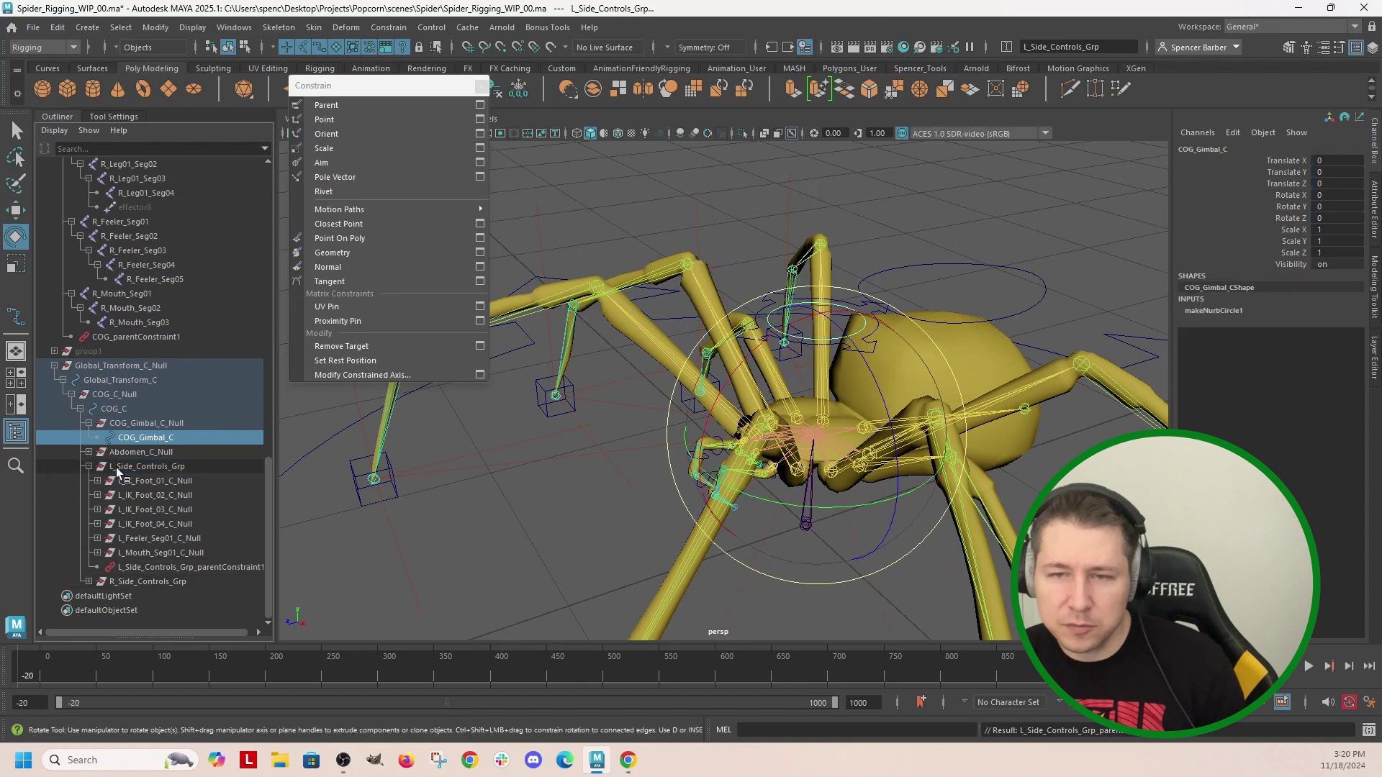
left_click(141, 581, "ctrl")
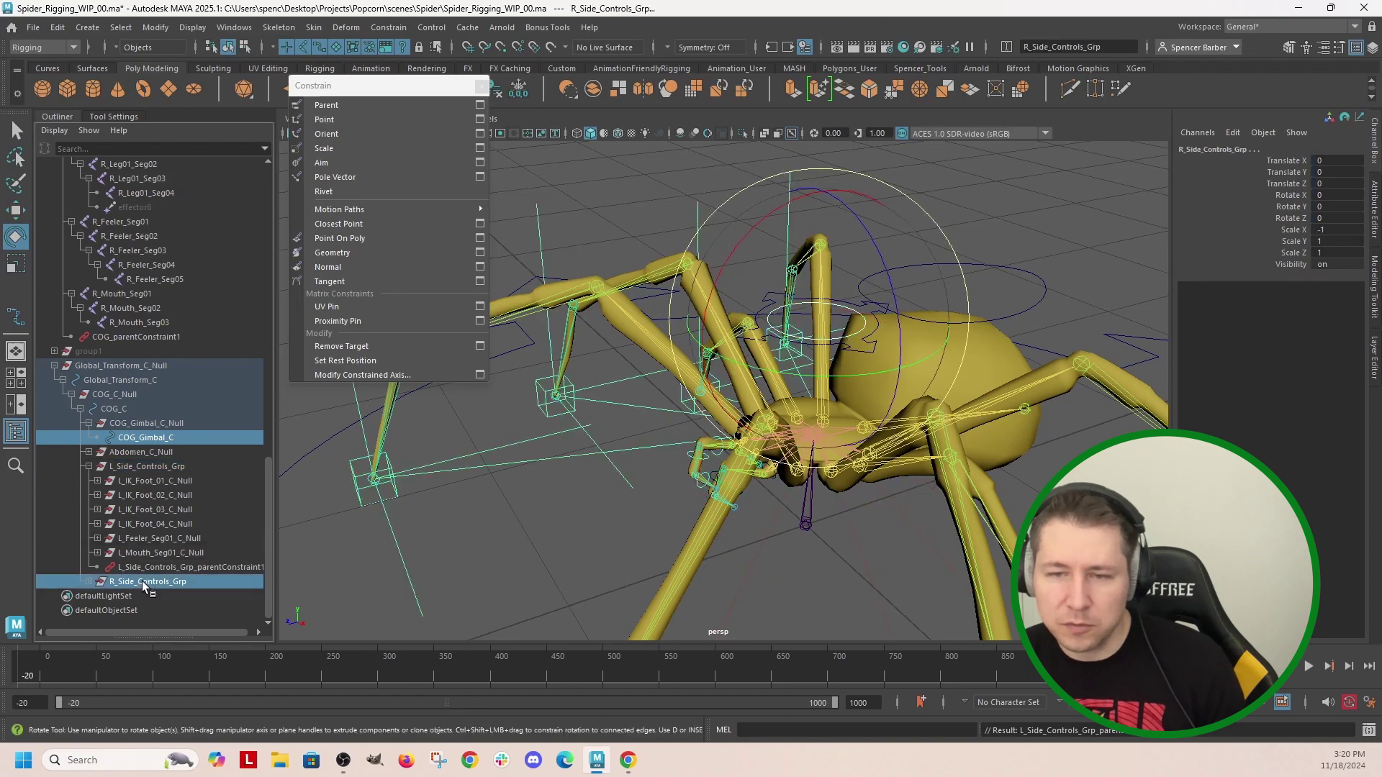
left_click(359, 106)
Try rotating the COG_Gimbal_C control to check that both side control groups follow, and undo the rotation
left_click(698, 256)
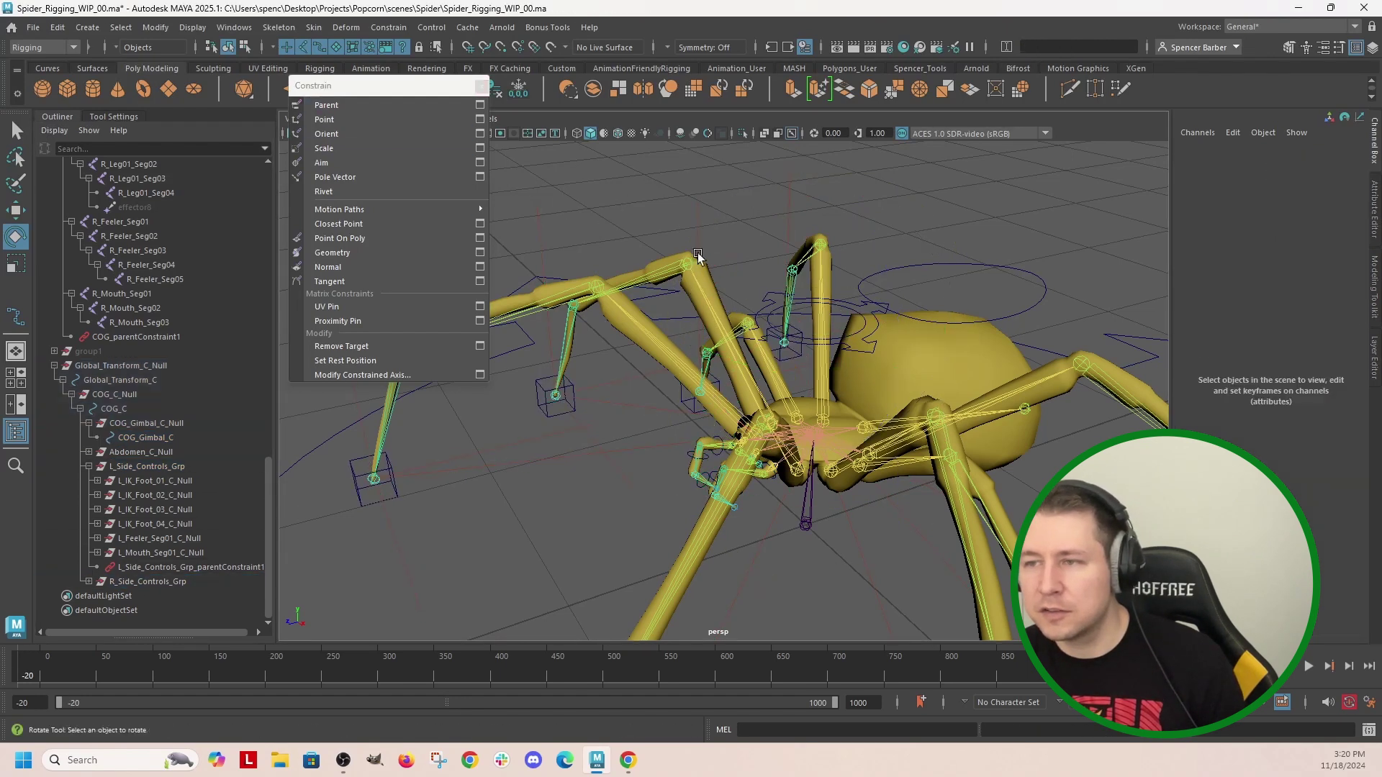
left_click(848, 309)
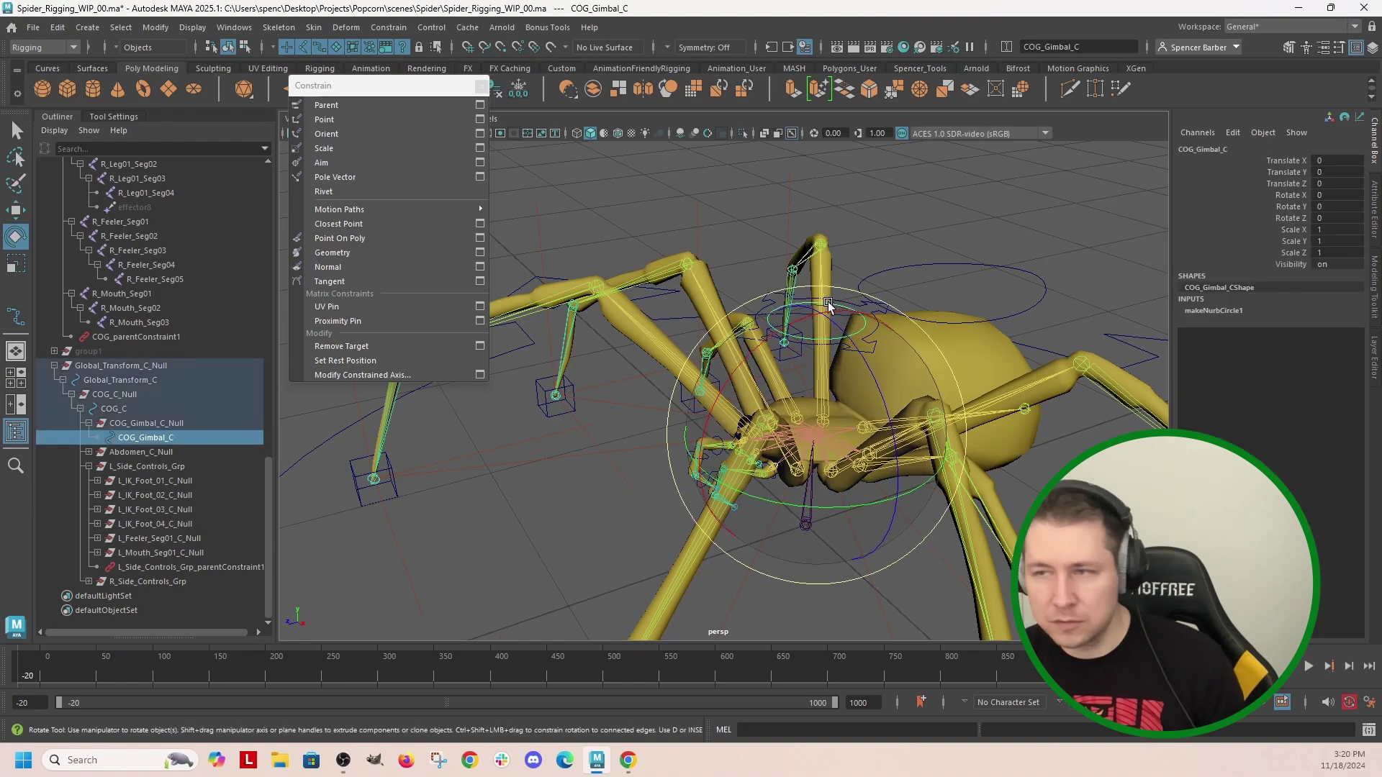
left_click_drag(797, 358, 816, 393)
key("ctrl+z")
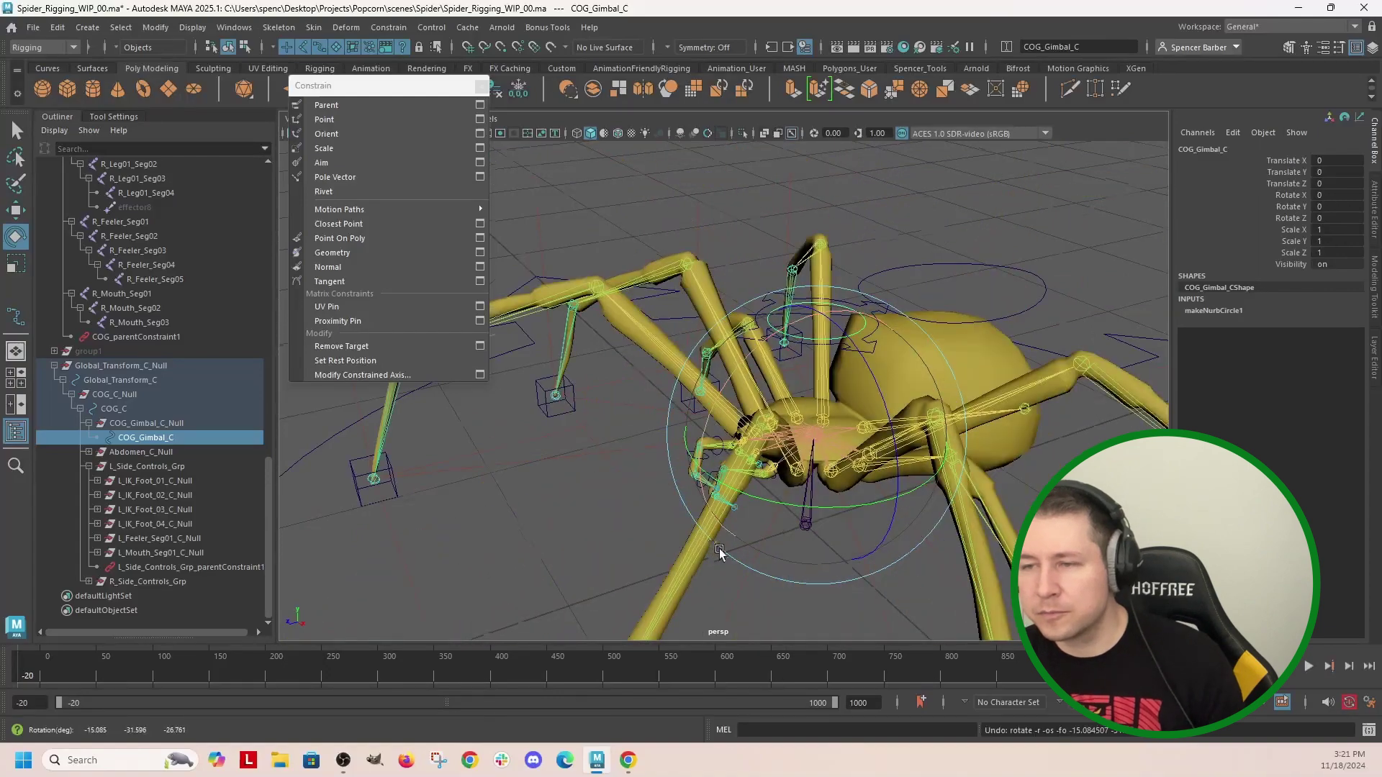
Parent-constrain the L_Feeler_Seg01 joint to the L_Feeler_Seg01_C control
left_click_drag(719, 554, 783, 580, "alt")
right_click_drag(785, 583, 759, 555, "alt")
left_click_drag(759, 555, 648, 587, "alt")
right_click_drag(648, 586, 721, 559, "alt")
middle_click_drag(721, 559, 750, 494, "alt")
left_click(809, 449)
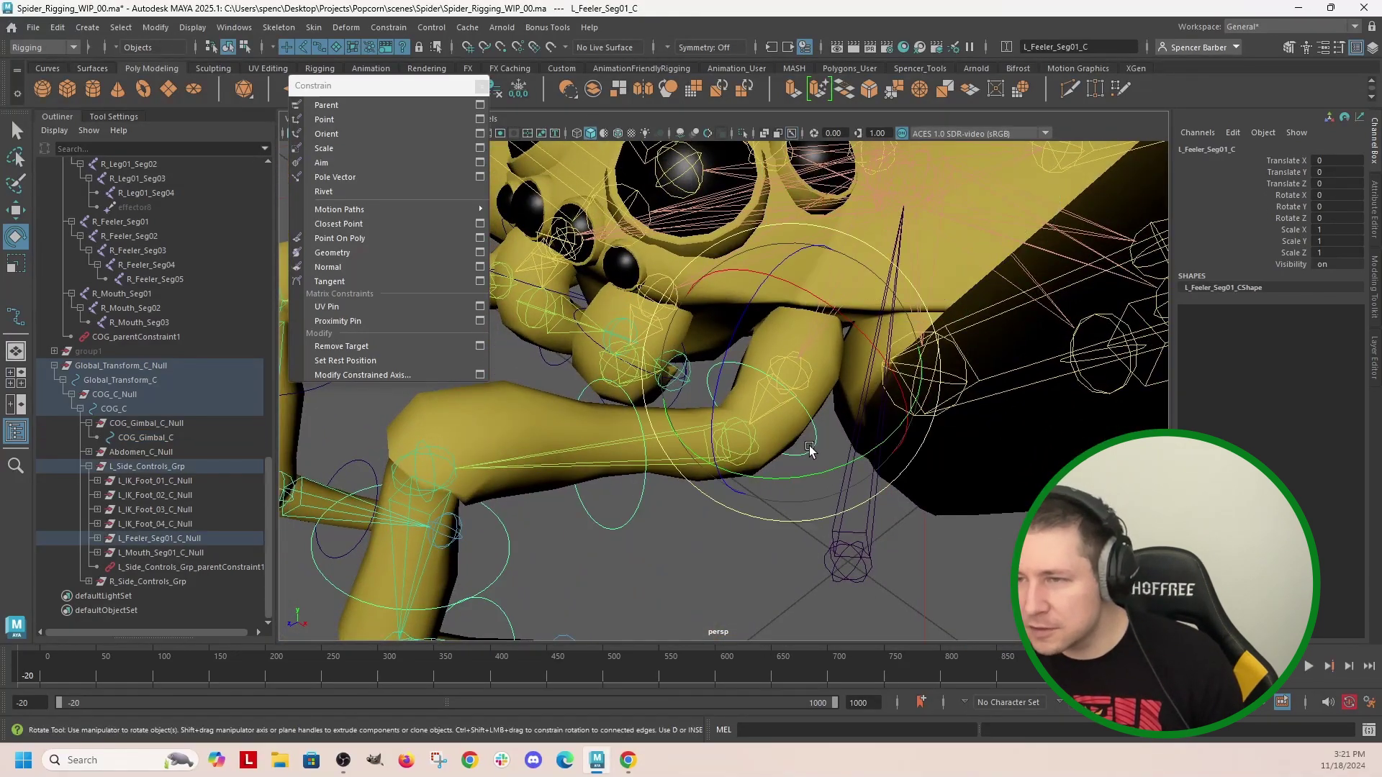
key("q")
left_click(778, 407)
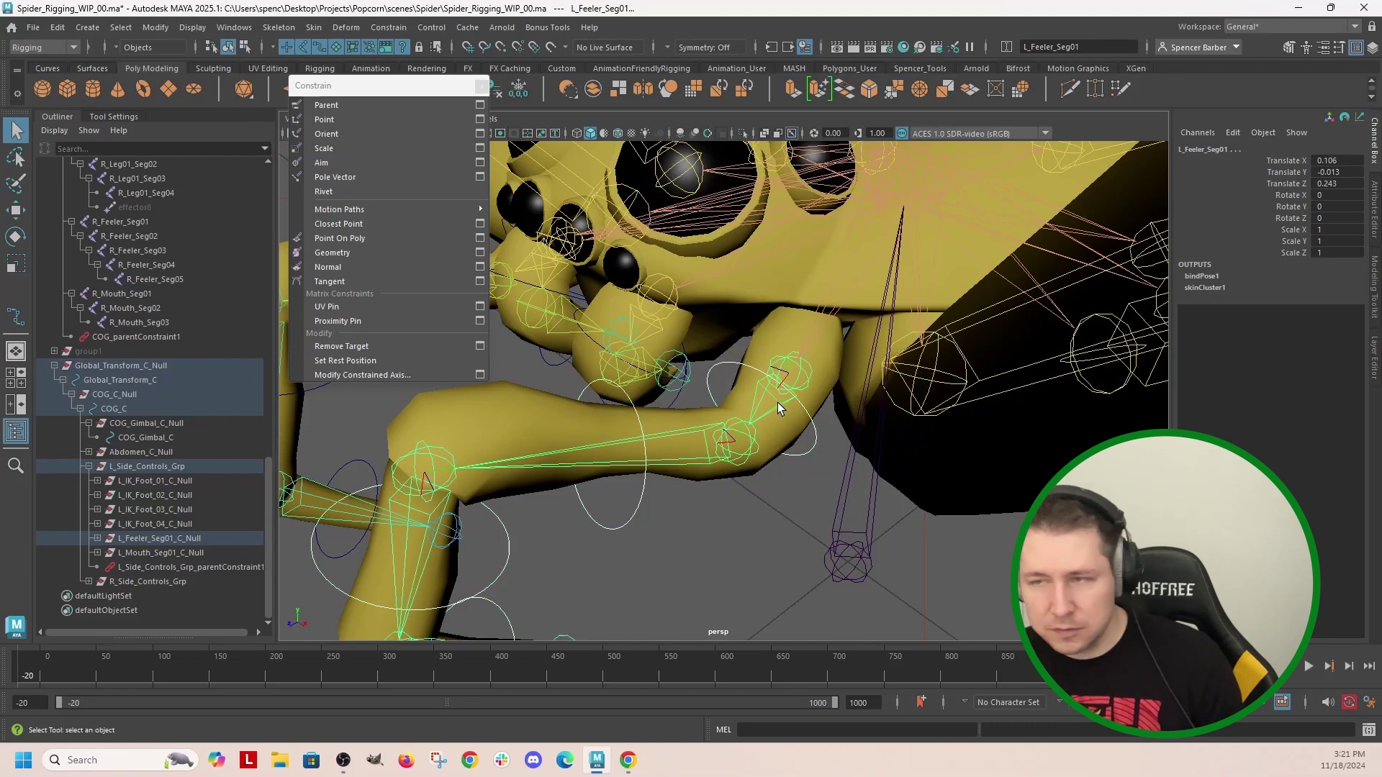
key("w")
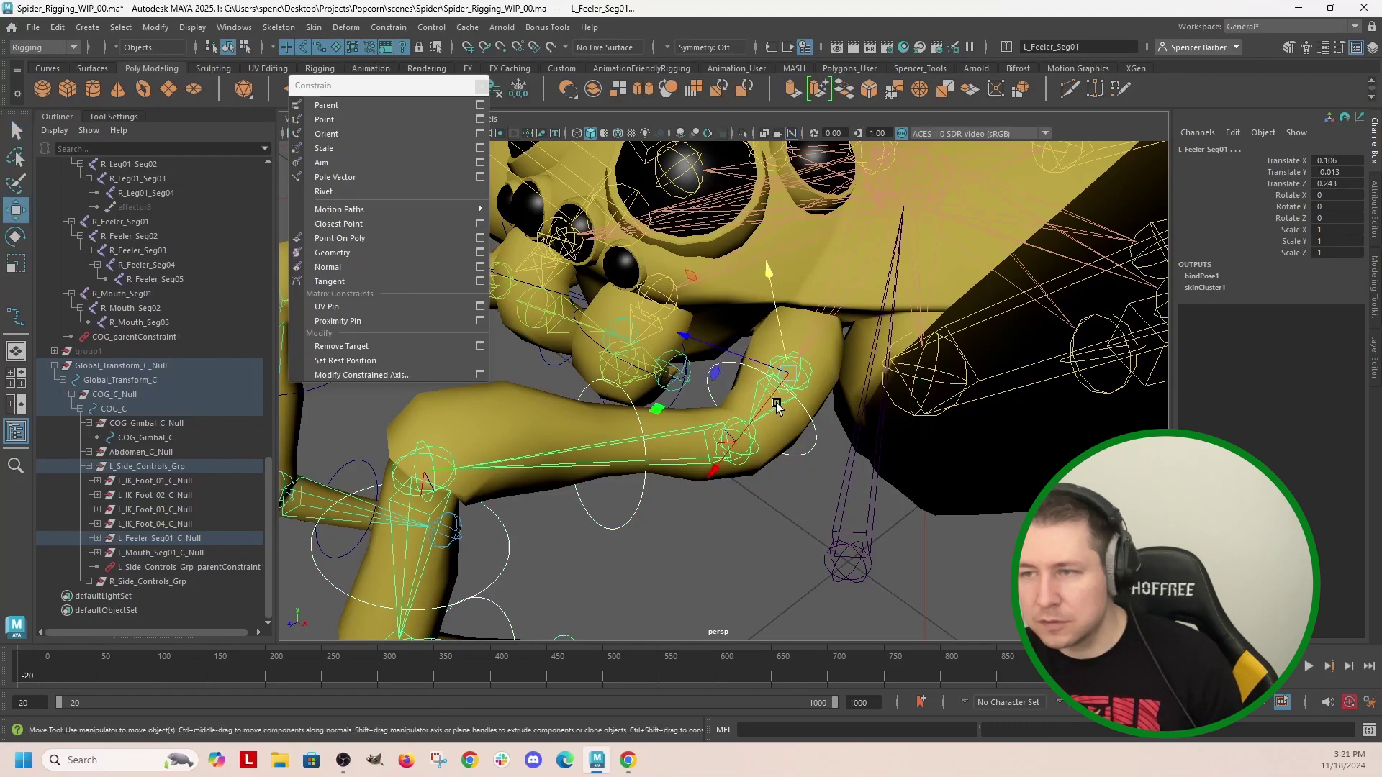
left_click(325, 105)
Parent-constrain the L_Feeler_Seg02, L_Feeler_Seg03 and L_Feeler_Seg04 joints to their matching feeler controls
left_click(653, 499)
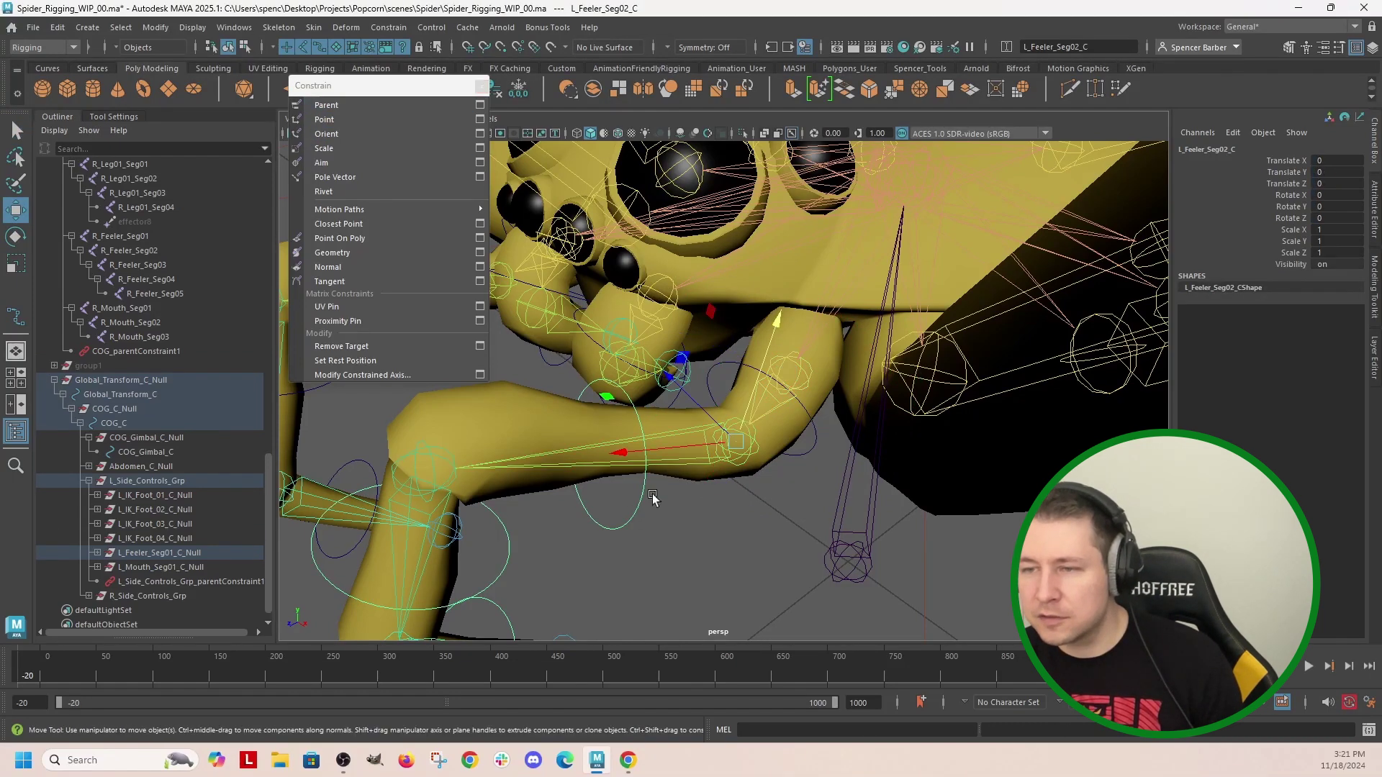
left_click(675, 466, "shift")
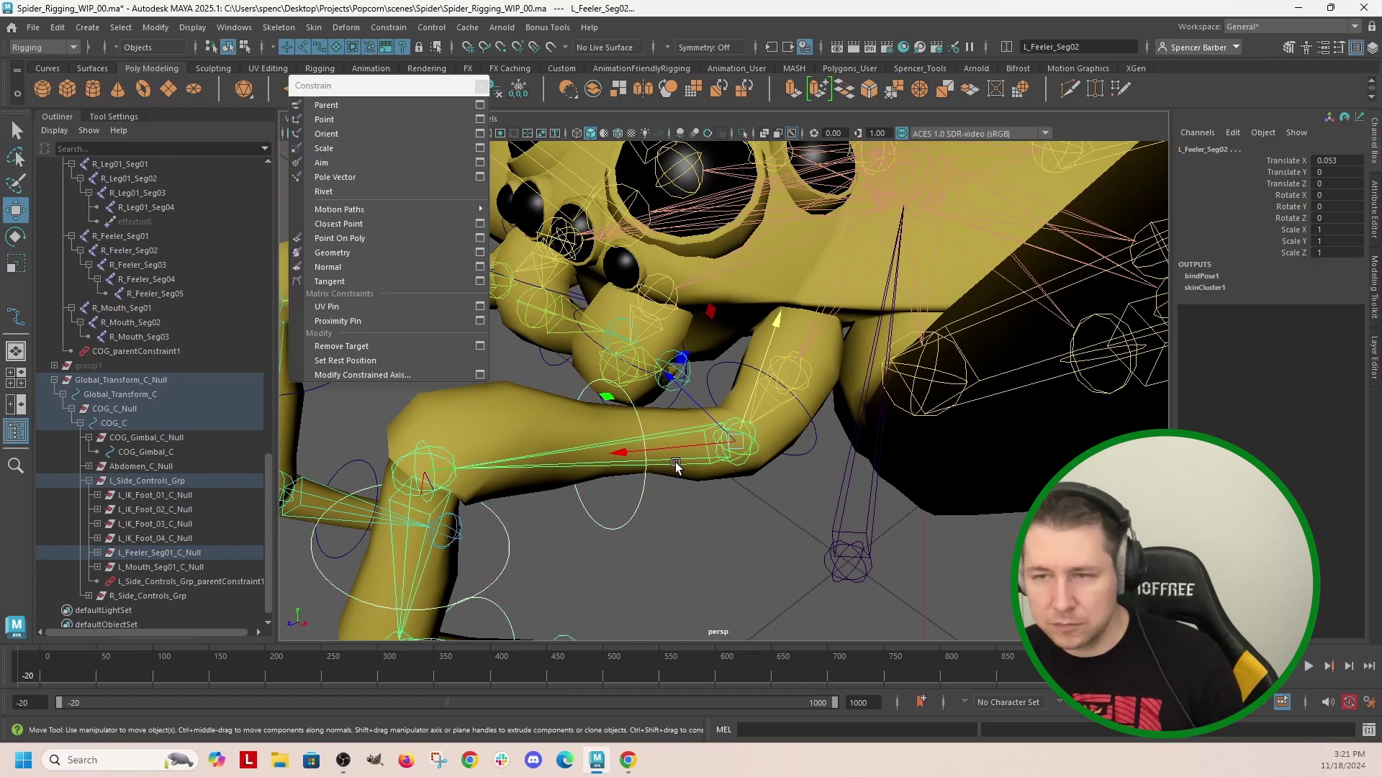
key("g")
middle_click_drag(660, 480, 781, 426, "alt")
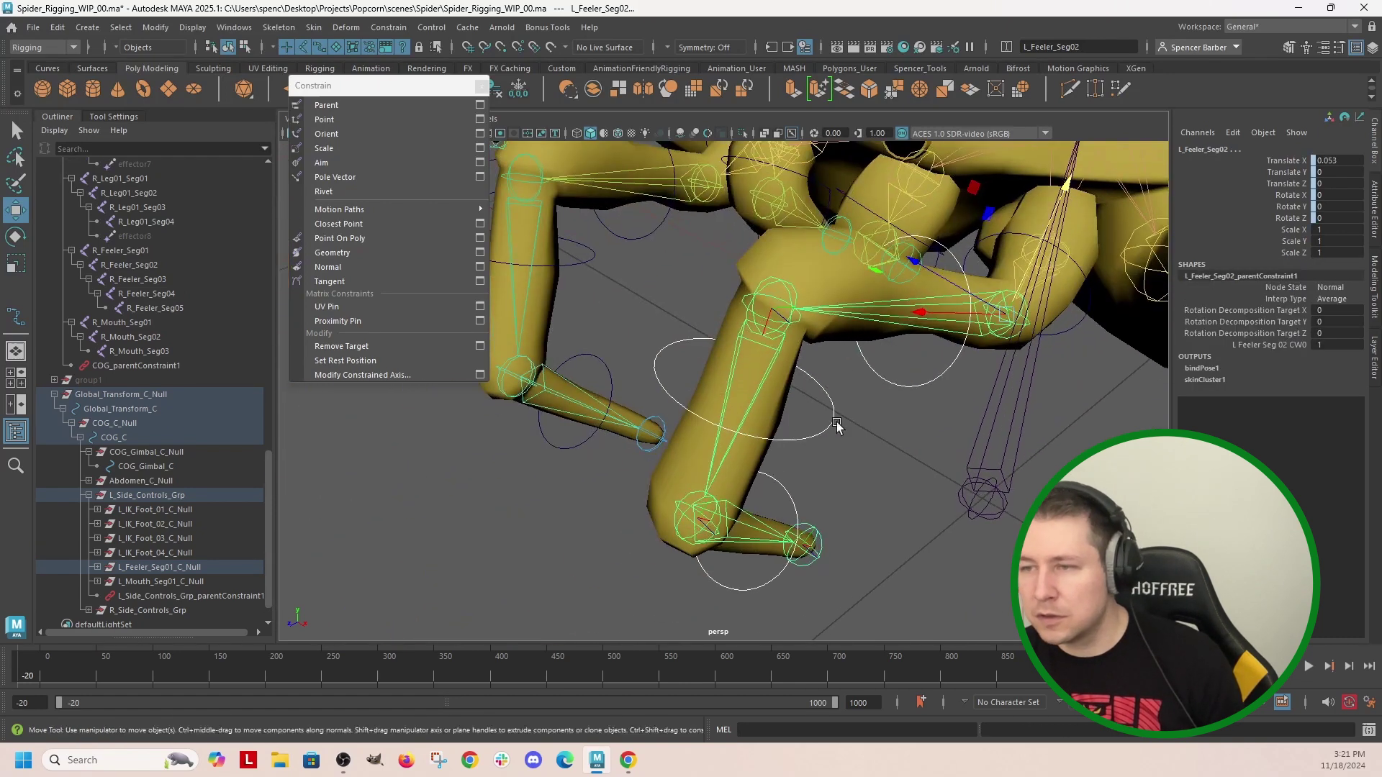
left_click(758, 389)
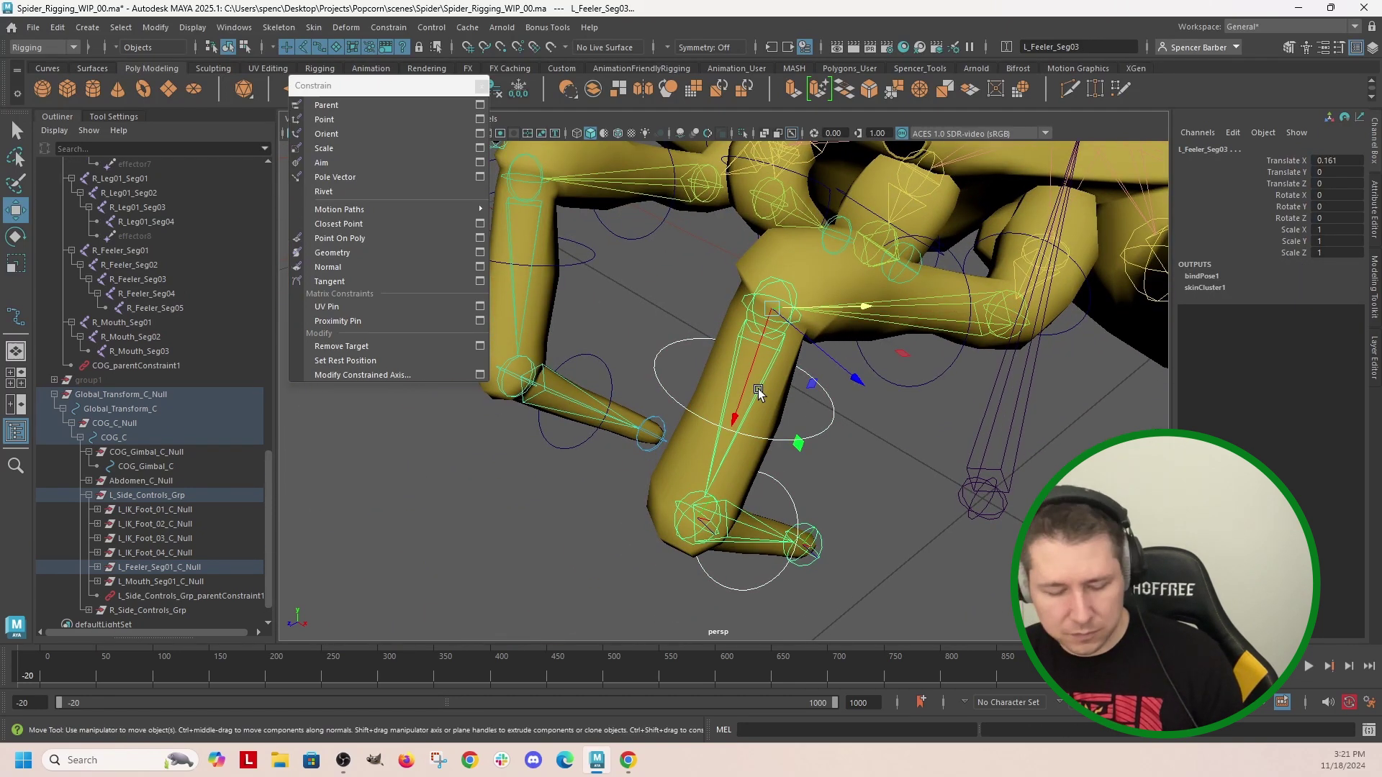
left_click(792, 516)
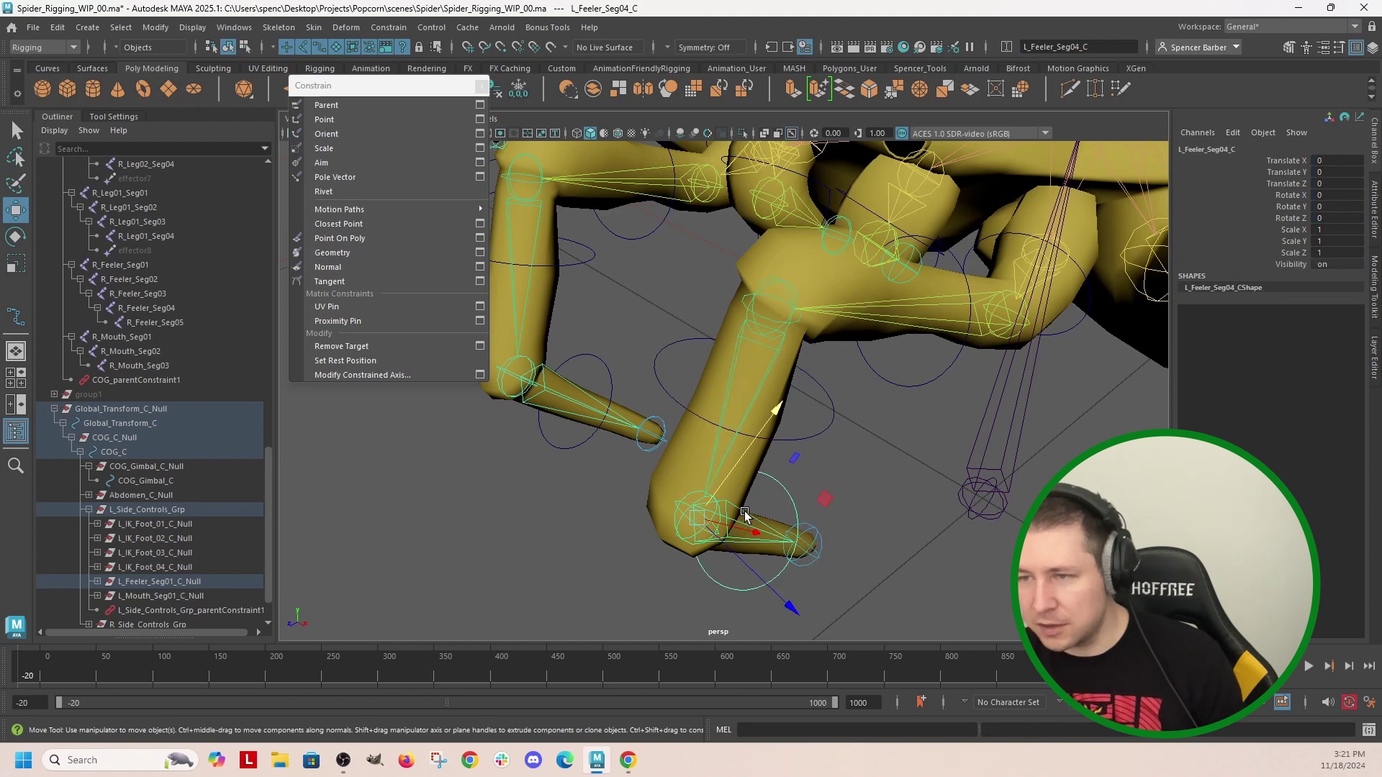
left_click(745, 515)
key("g")
Parent-constrain the R_Feeler_Seg01 and R_Feeler_Seg02 joints to their matching R_Feeler controls
middle_click_drag(792, 385, 837, 540, "alt")
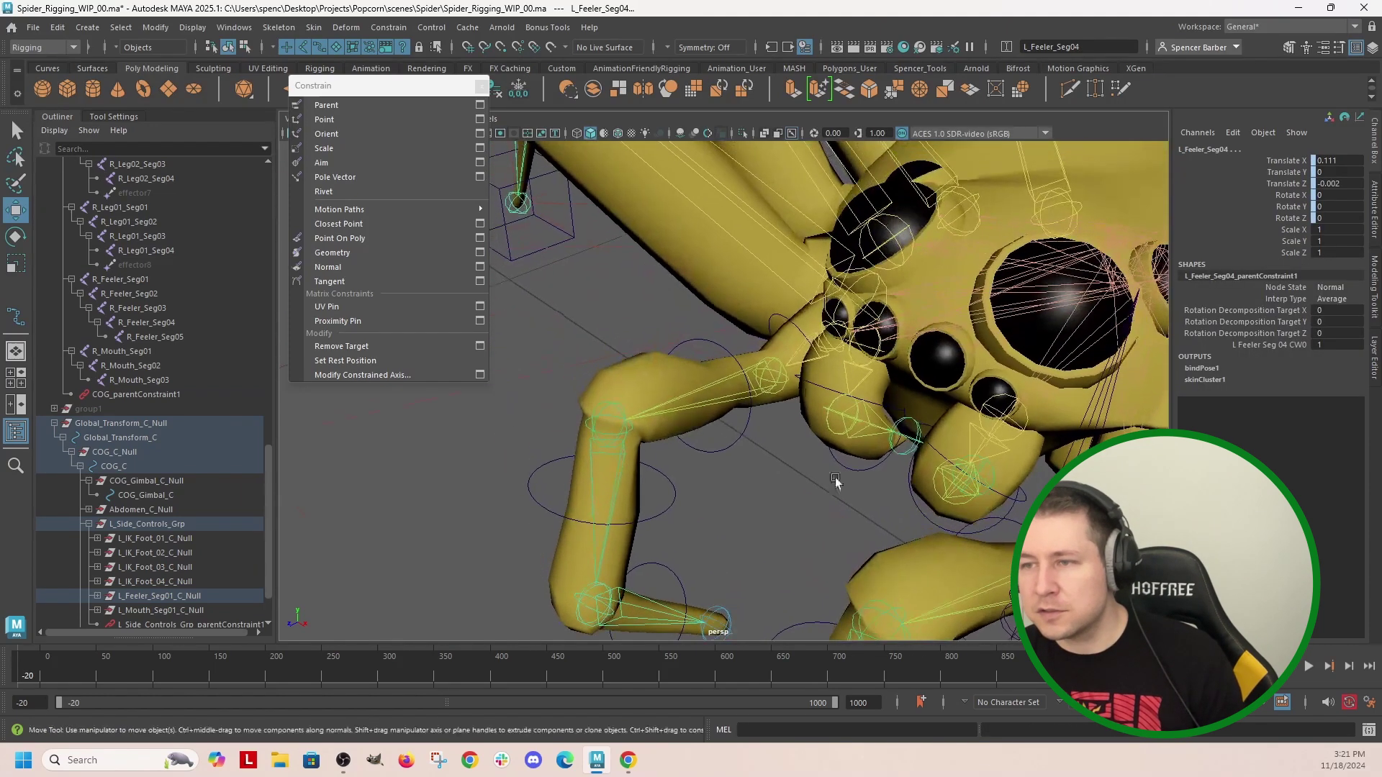
left_click(798, 354)
key("g")
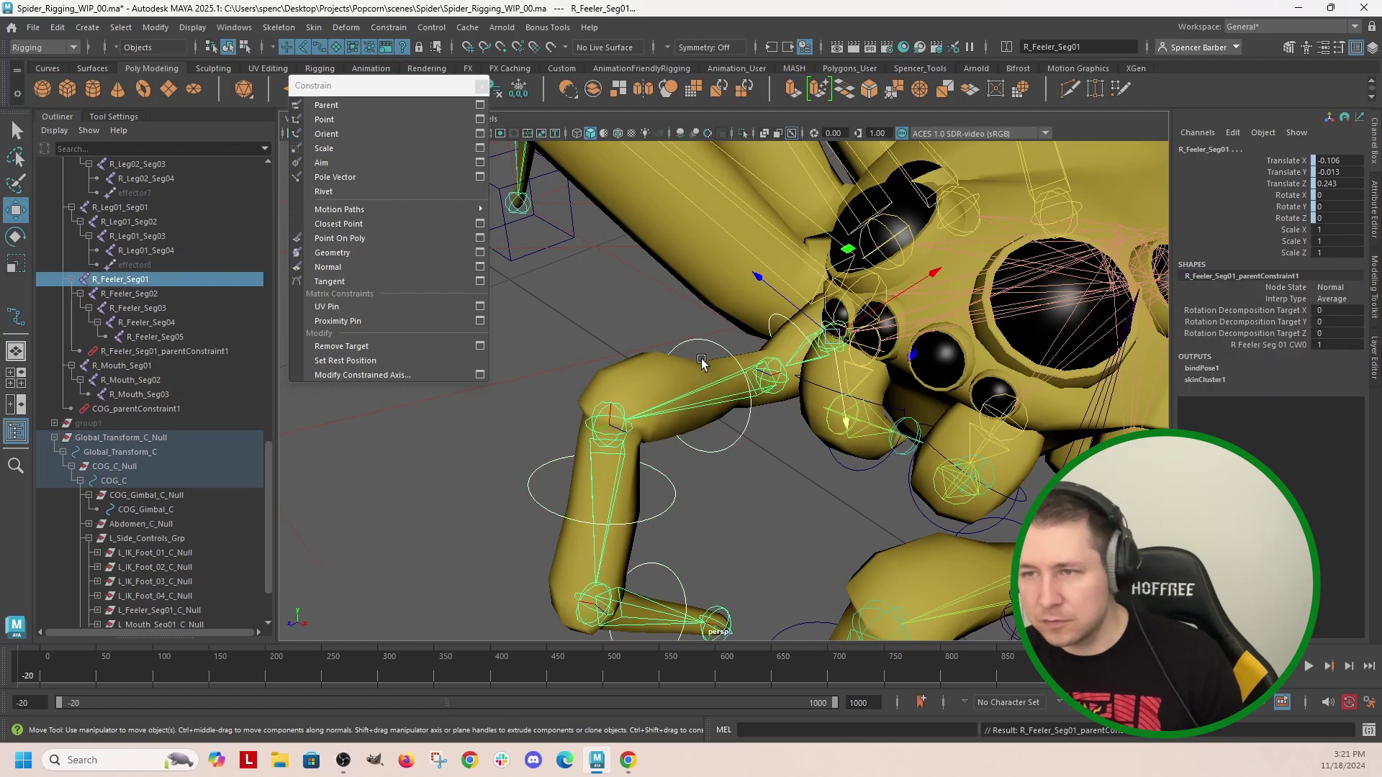
left_click(703, 339)
left_click(711, 382, "shift")
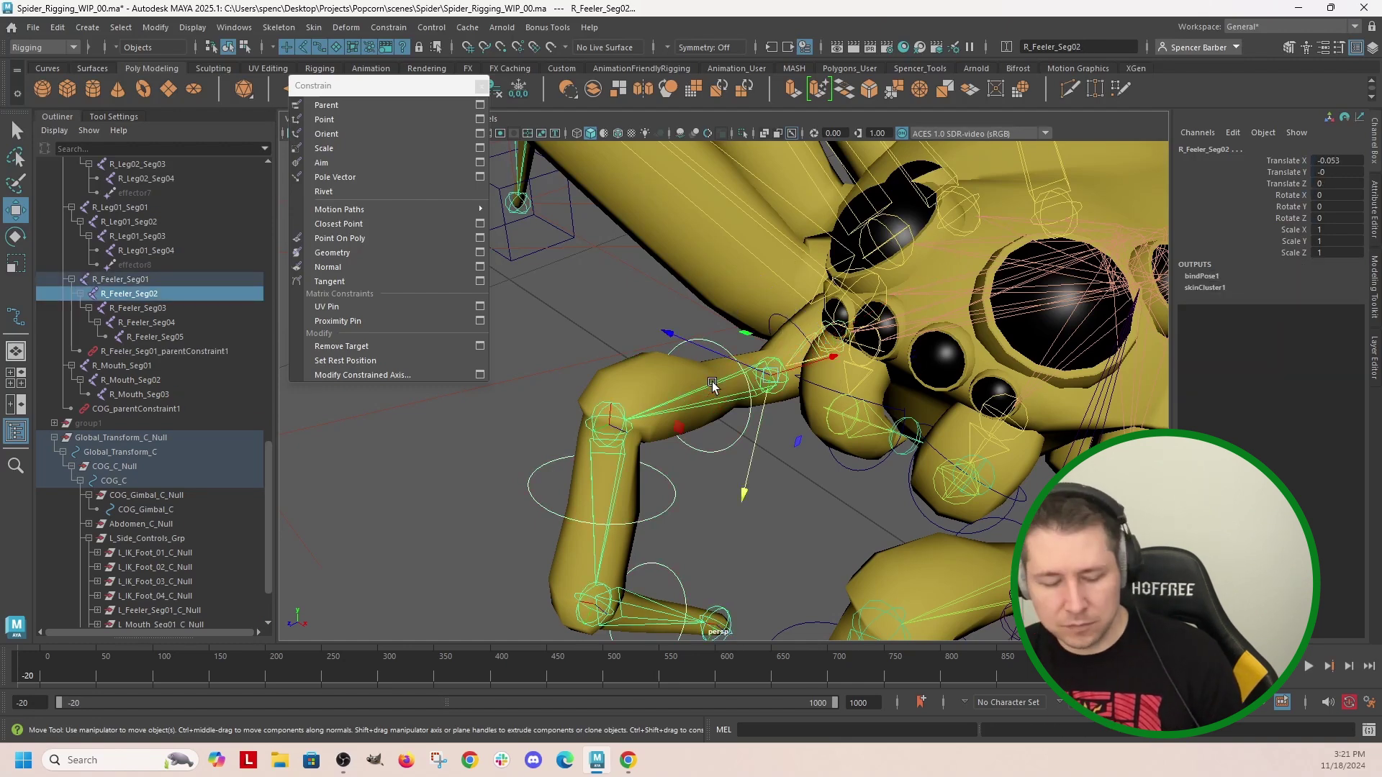
key("g")
Parent-constrain R_Feeler_Seg03 to R_Feeler_Seg03_C and R_Feeler_Seg04 to R_Feeler_Seg04_C
left_click(671, 502)
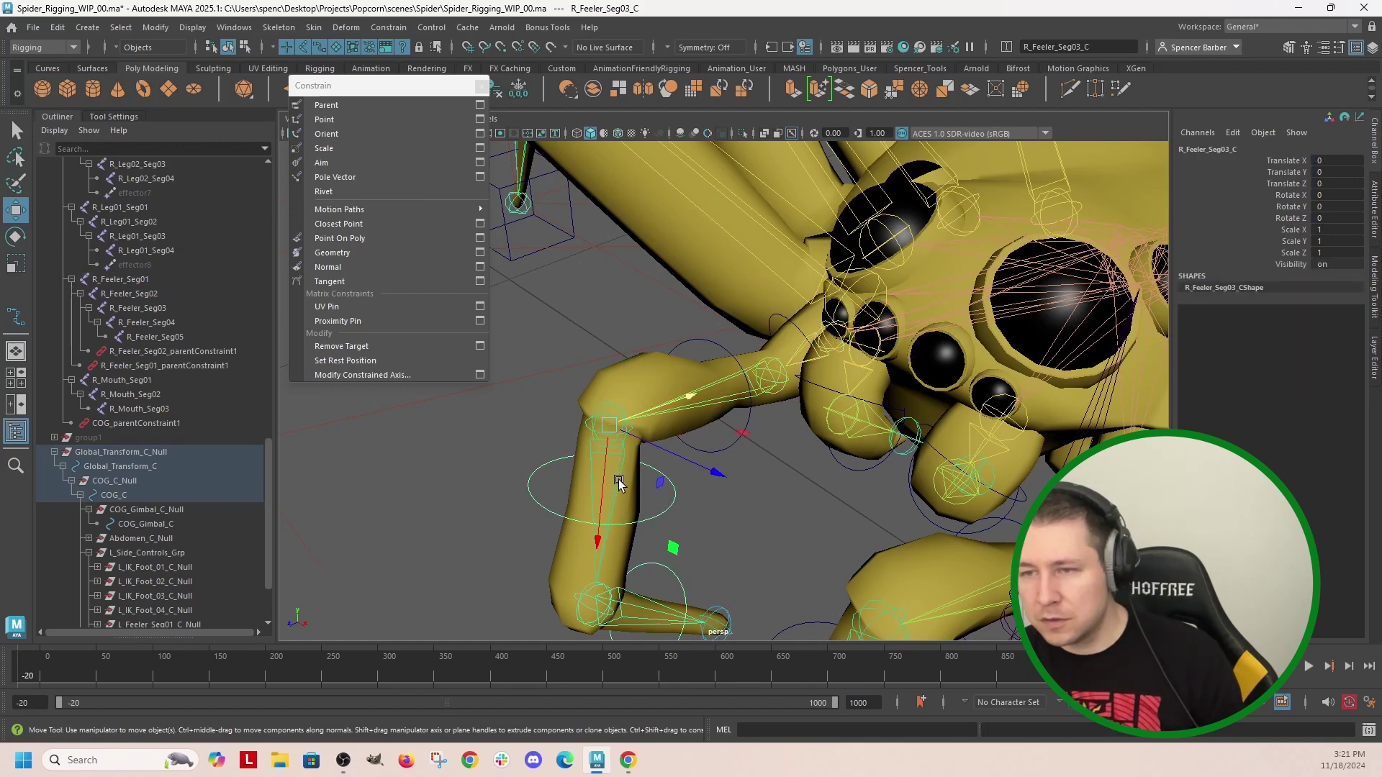
left_click(618, 481, "shift")
key("g")
left_click(663, 575)
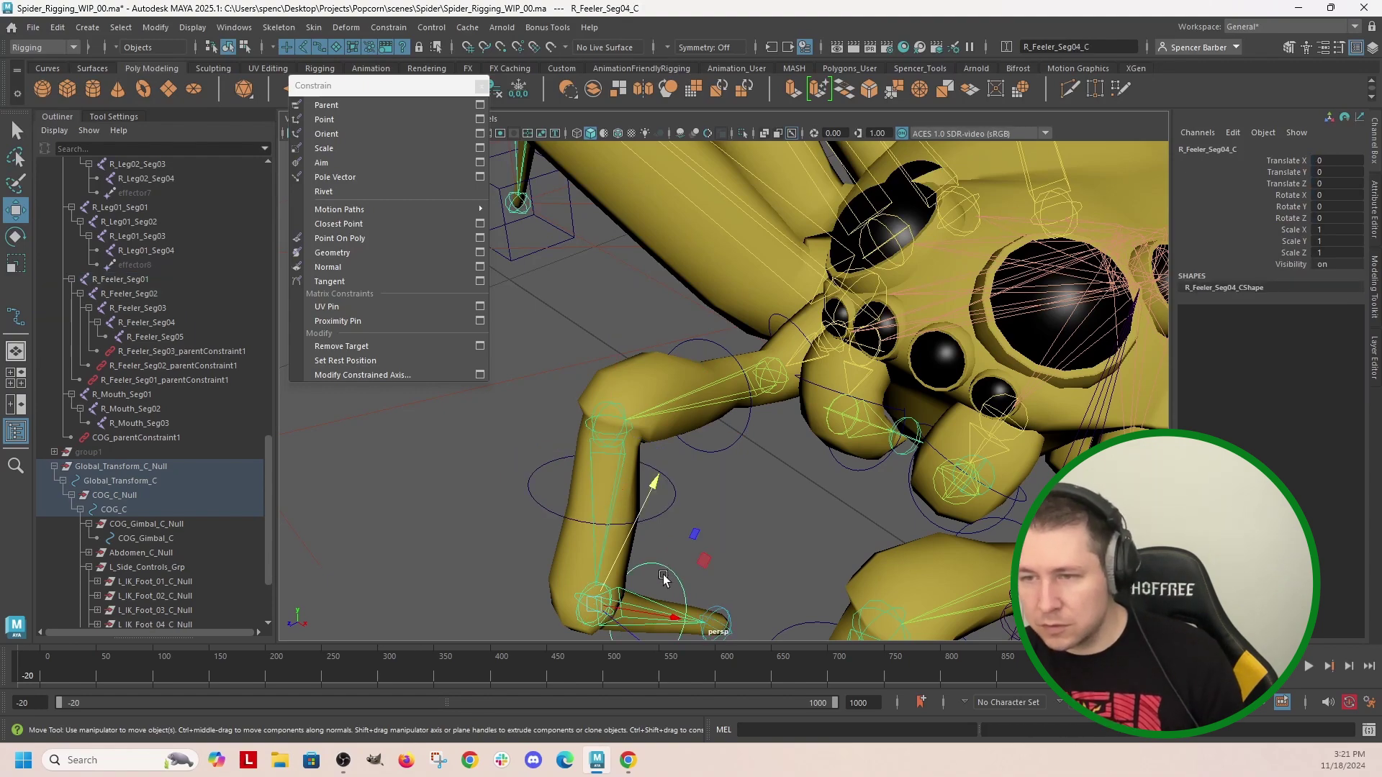
left_click(648, 597, "shift")
key("g")
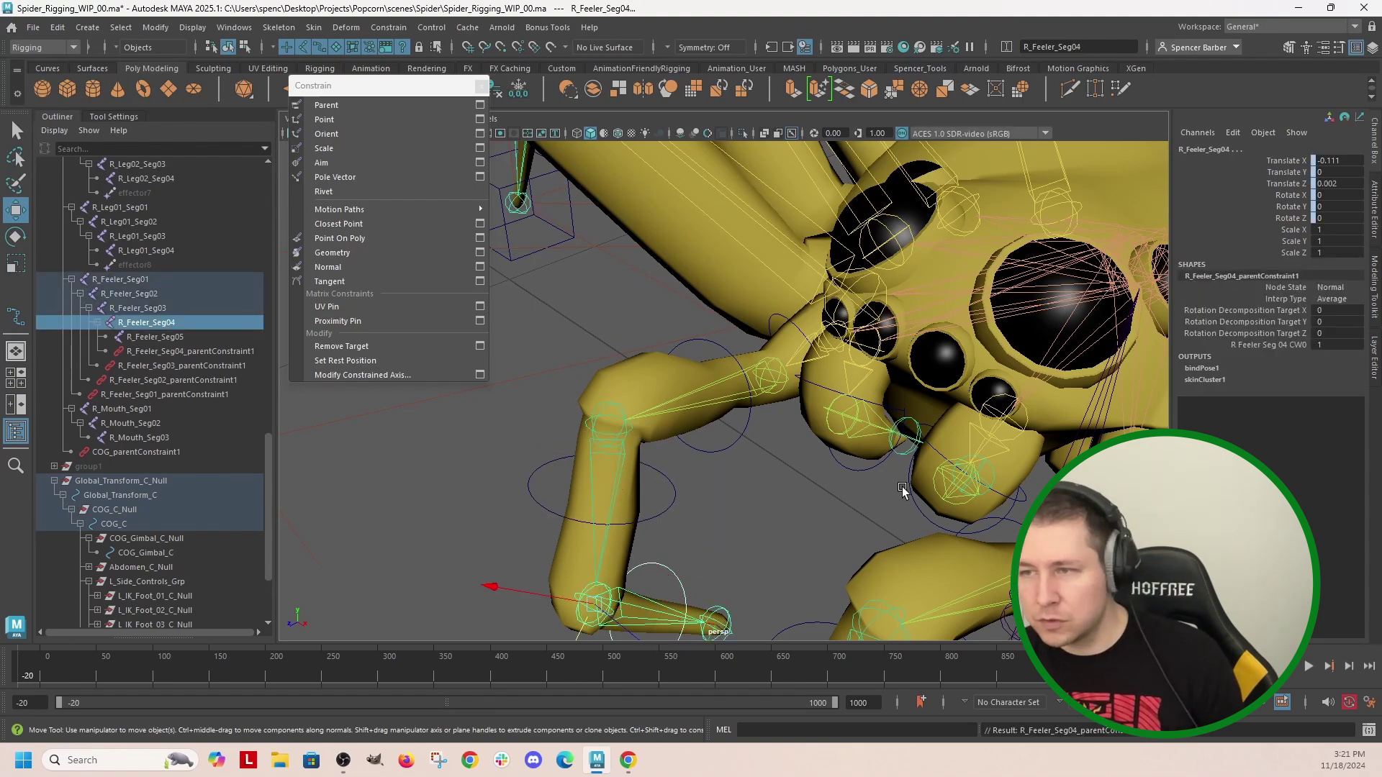
Parent-constrain L_Mouth_Seg01 to L_Mouth_Seg01_C and L_Mouth_Seg02 to L_Mouth_Seg02_C
left_click_drag(903, 488, 870, 488, "alt")
right_click_drag(749, 540, 798, 536, "alt")
left_click(744, 472)
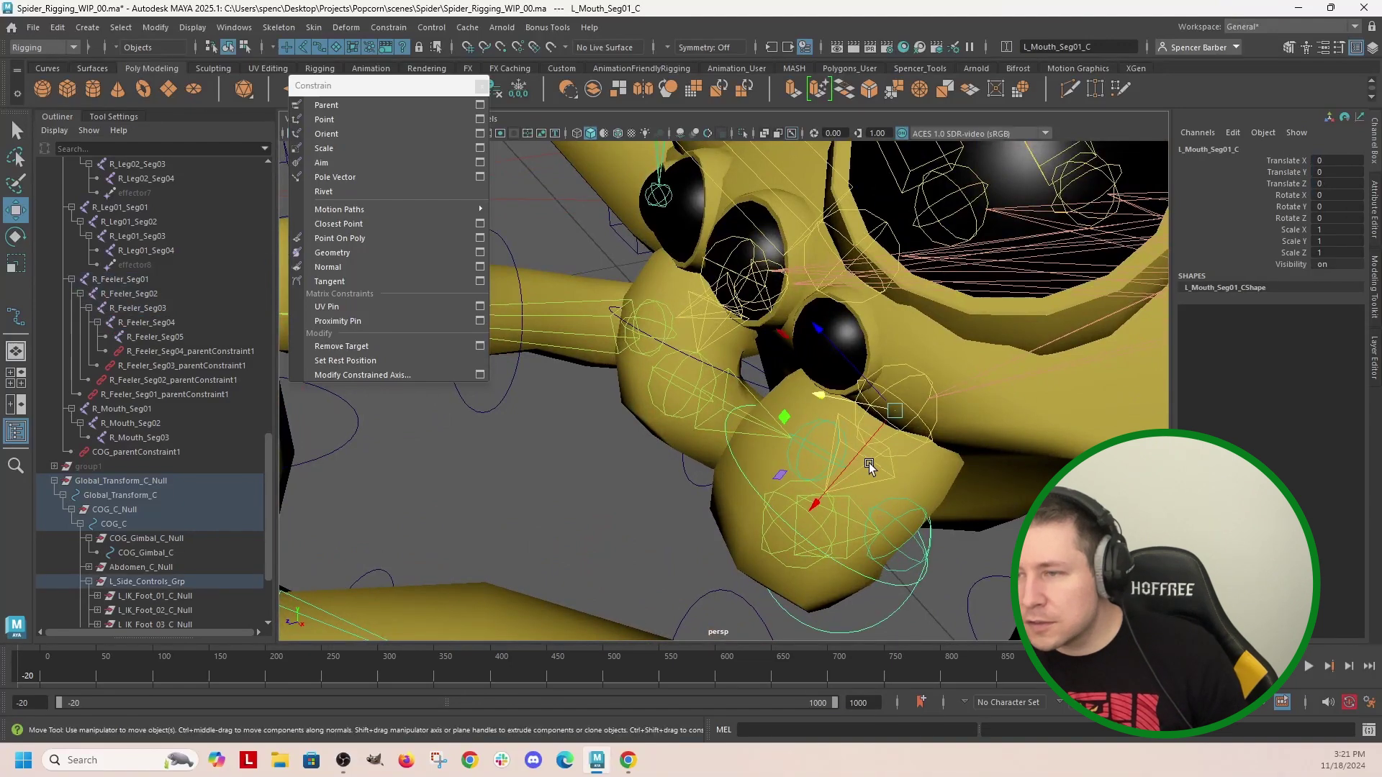
key("g")
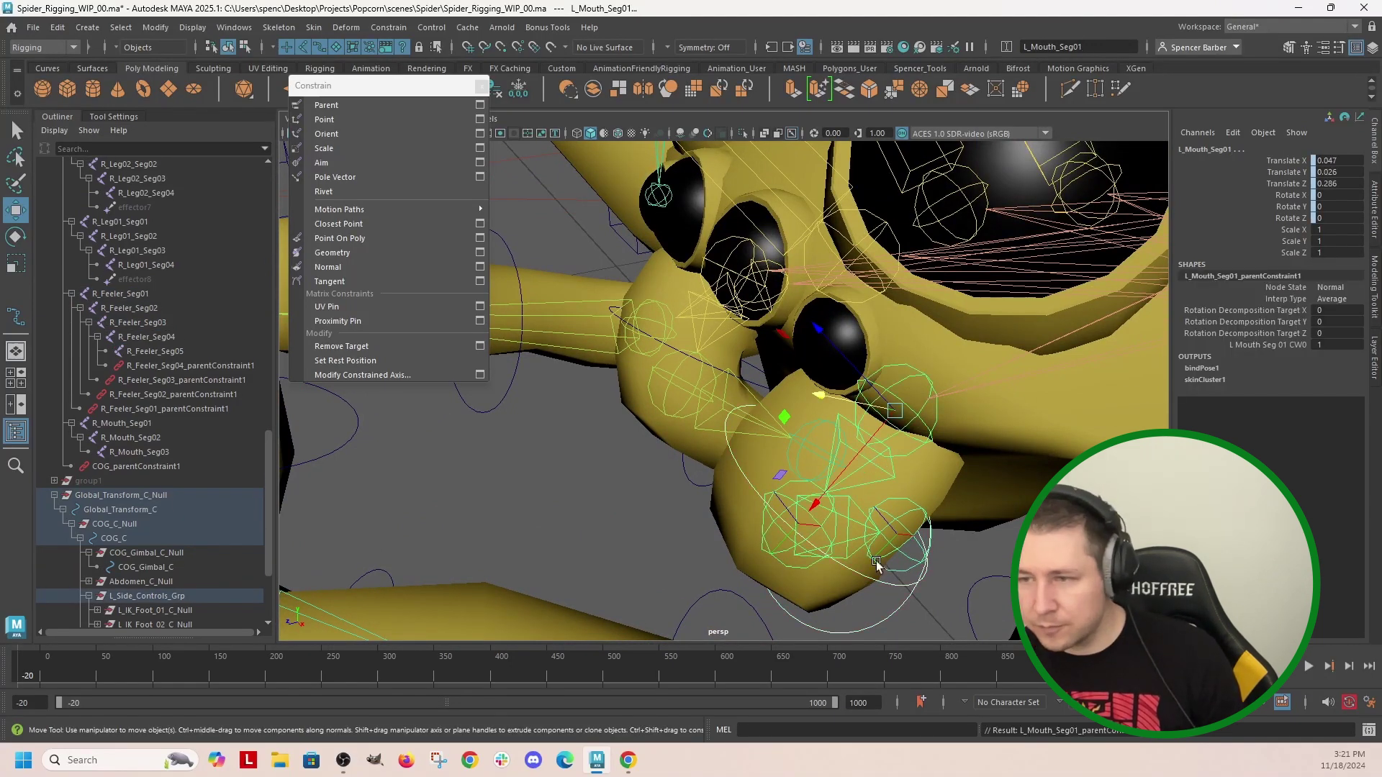
key("Down")
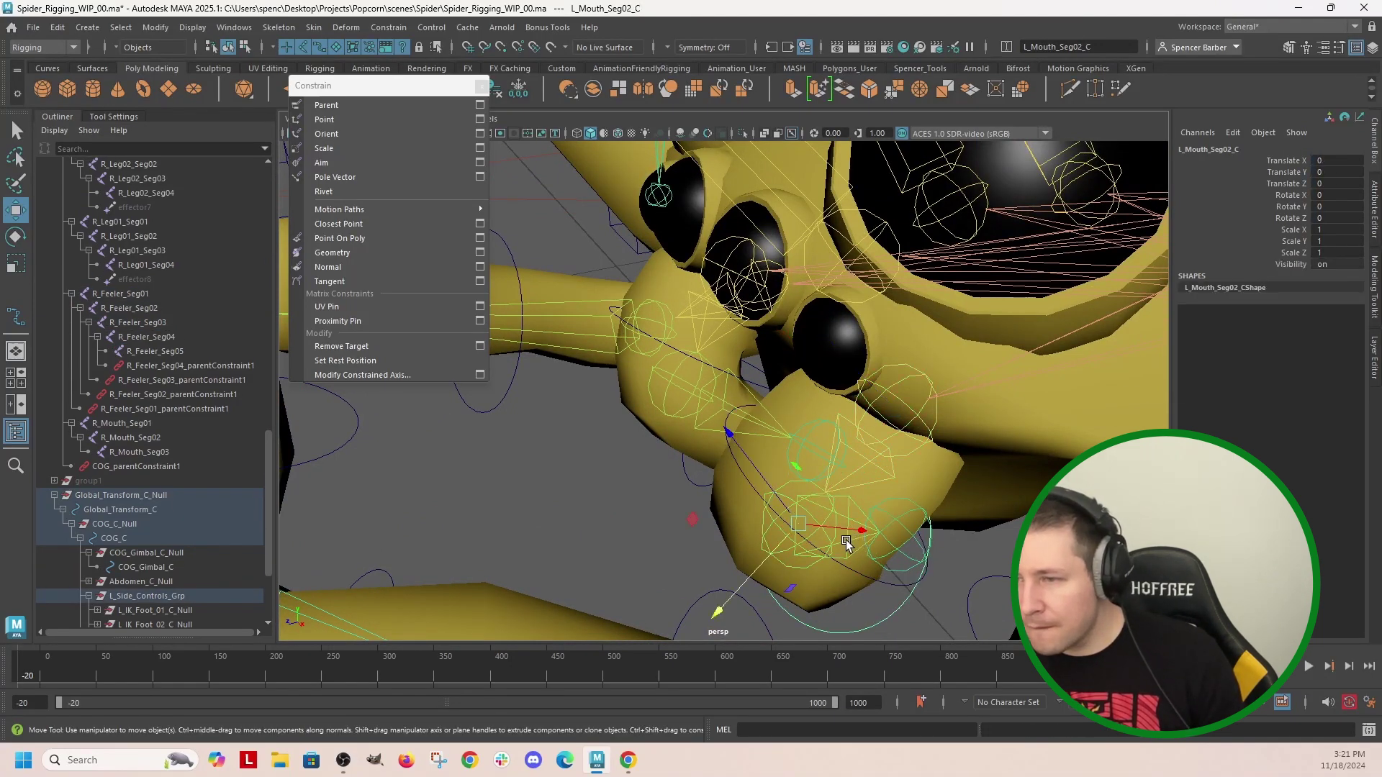
key("g")
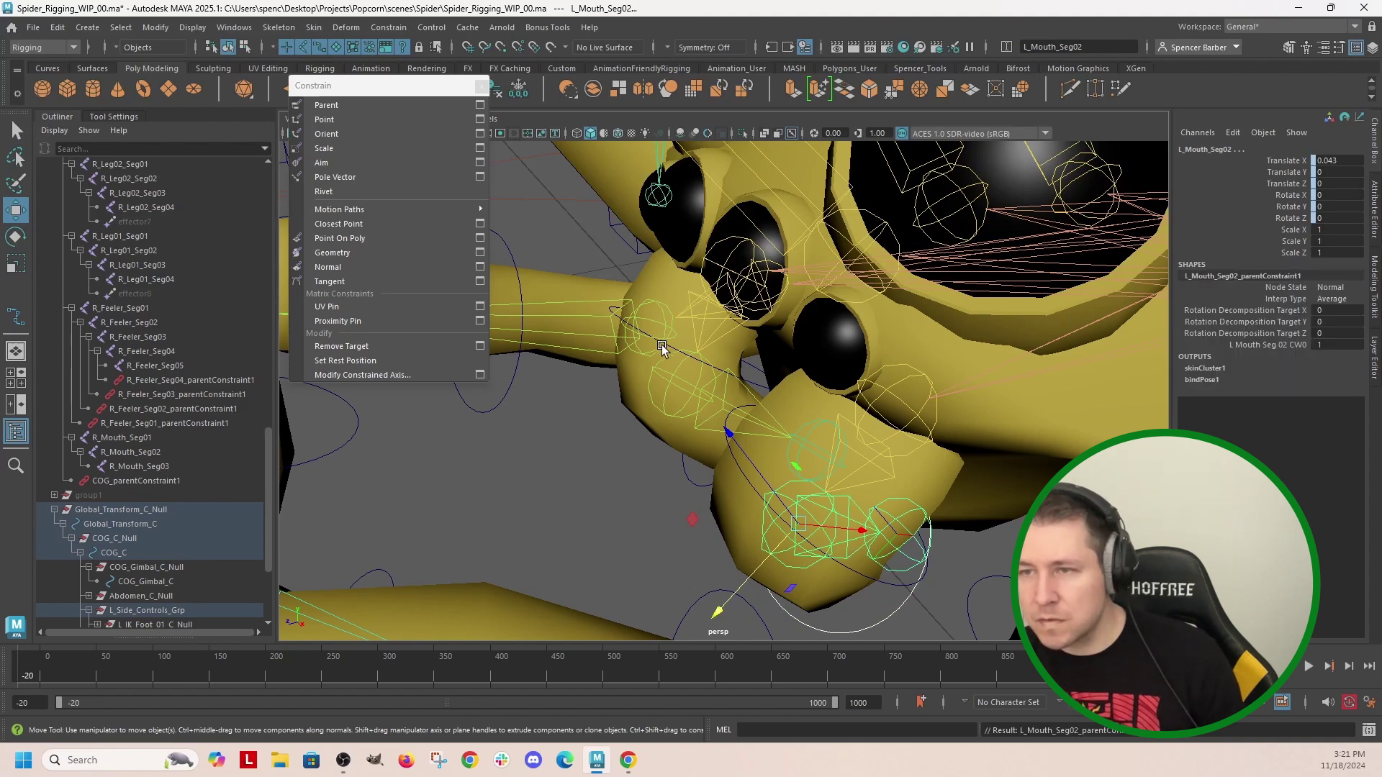
Parent-constrain R_Mouth_Seg01 to R_Mouth_Seg01_C and R_Mouth_Seg02 to R_Mouth_Seg02_C
left_click(666, 348)
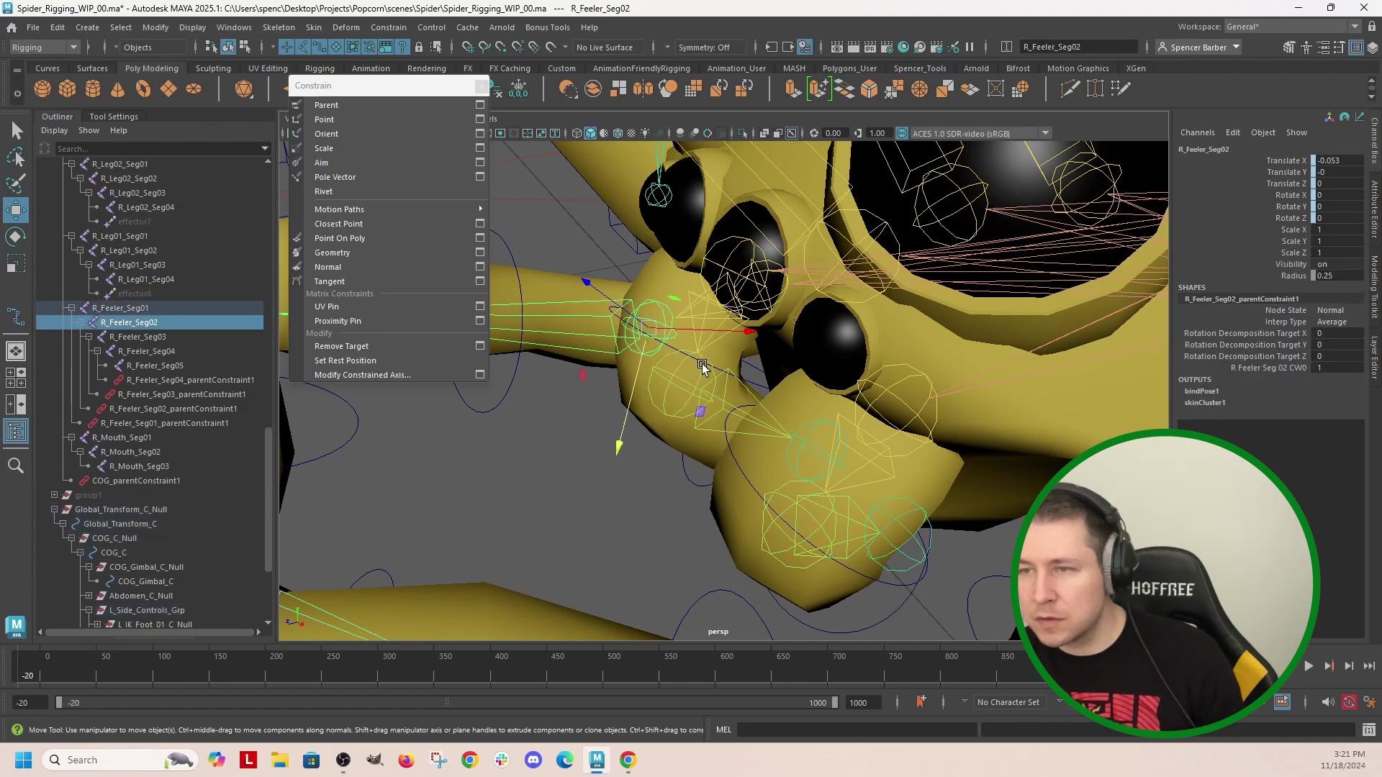
left_click(761, 387)
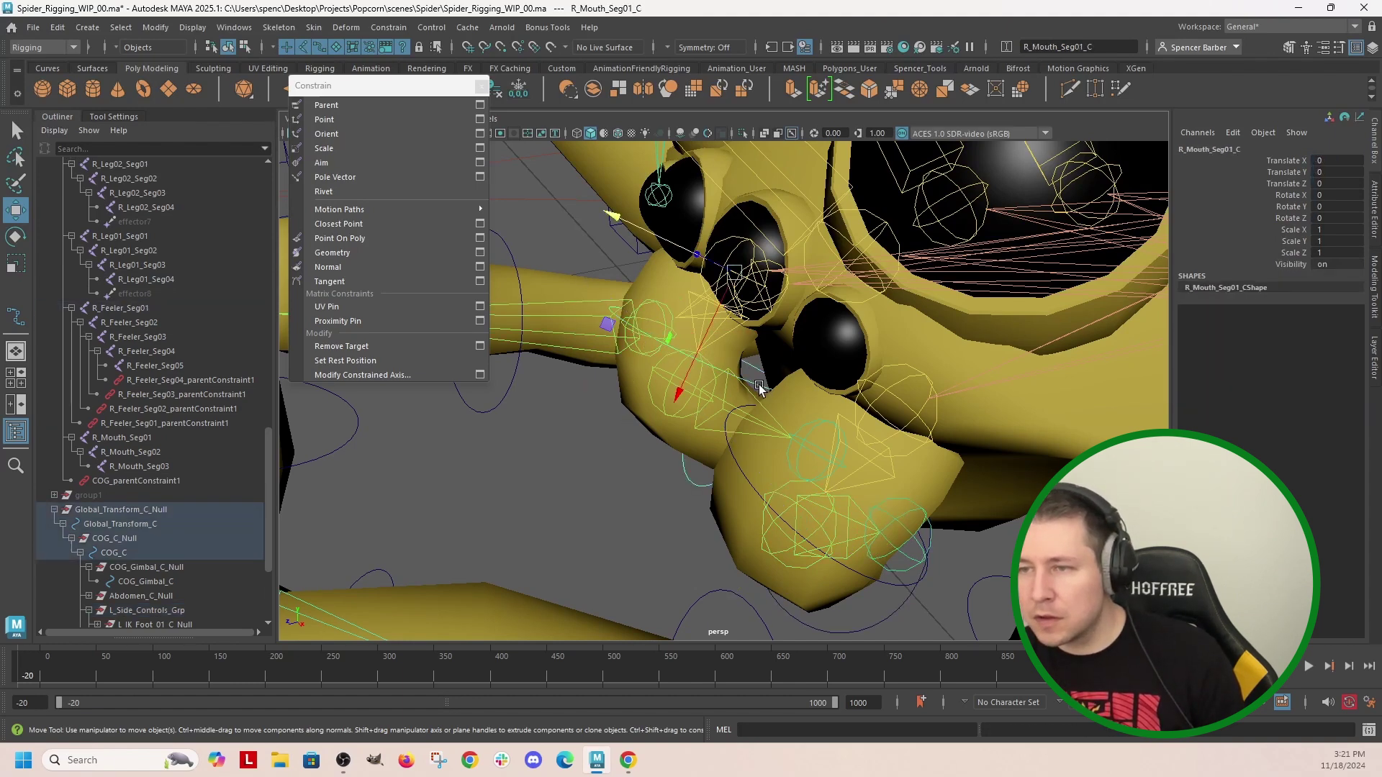
left_click(728, 333)
left_click_drag(727, 374, 725, 424, "alt")
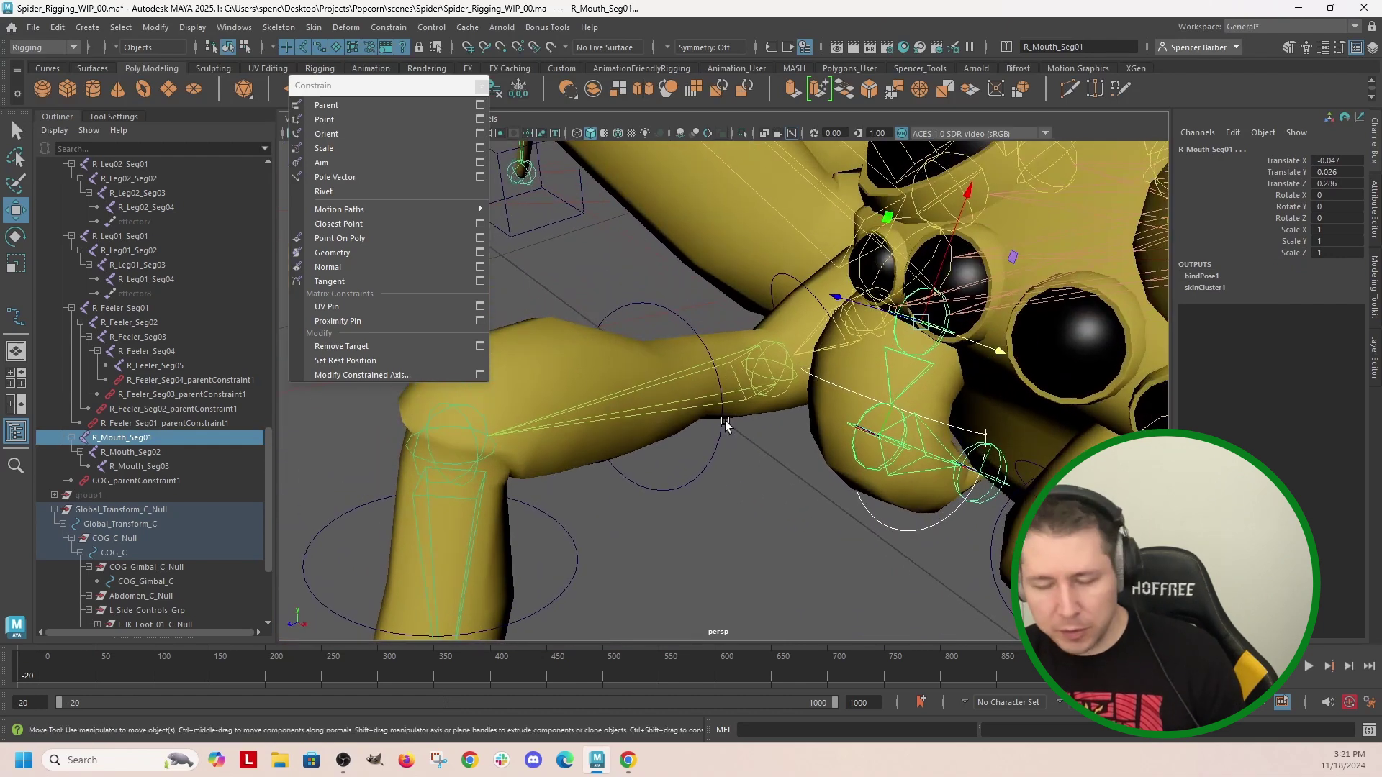
left_click(900, 531)
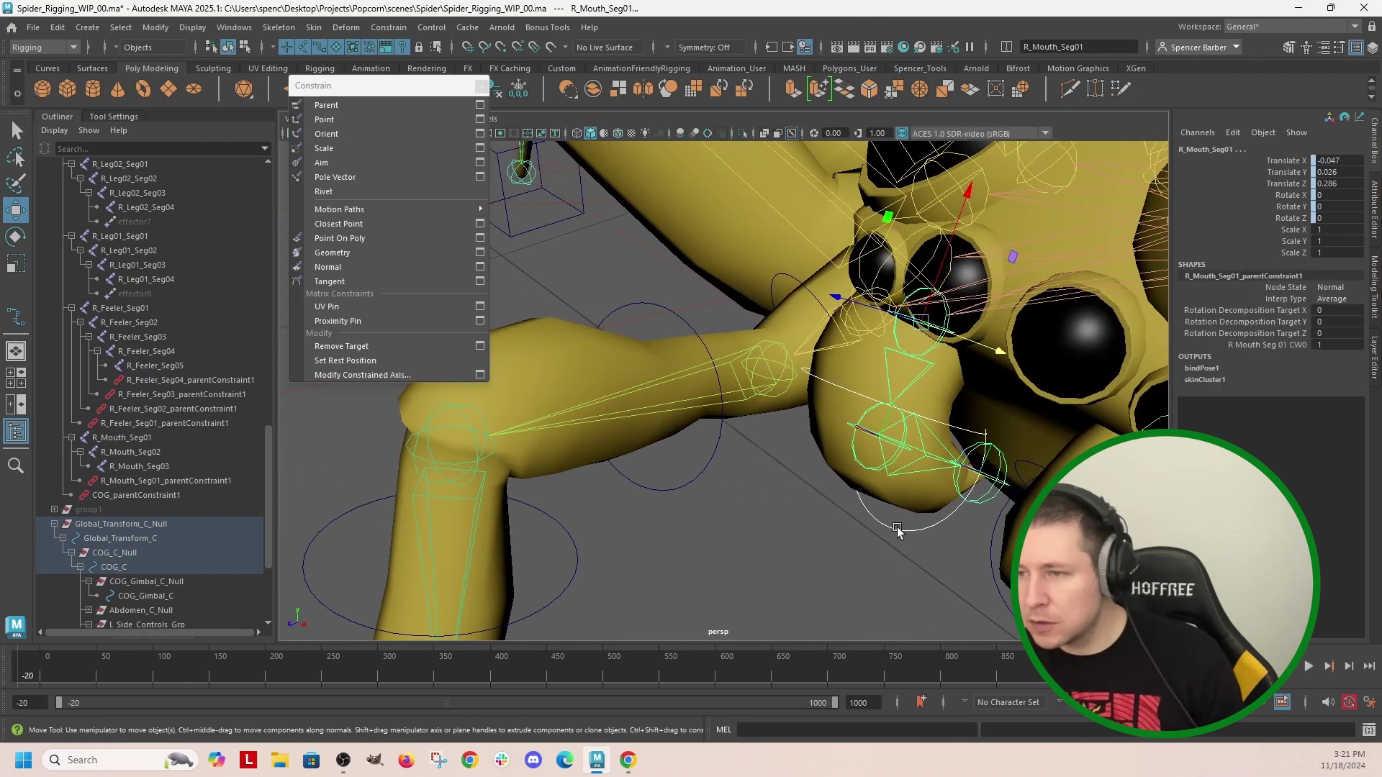
left_click(902, 477)
key("g")
Close the floating set of Constrain commands
scroll(948, 502, "down", 6)
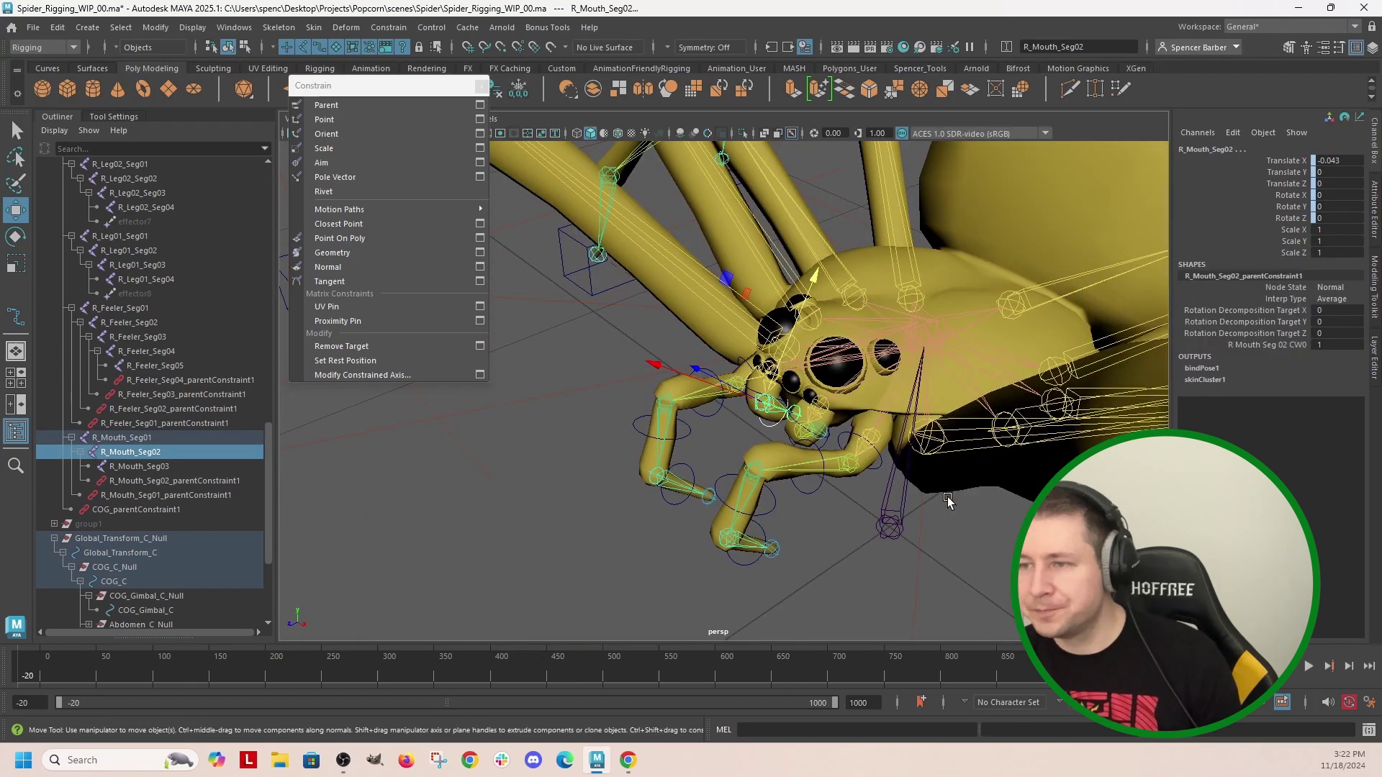
left_click_drag(965, 491, 810, 460, "alt")
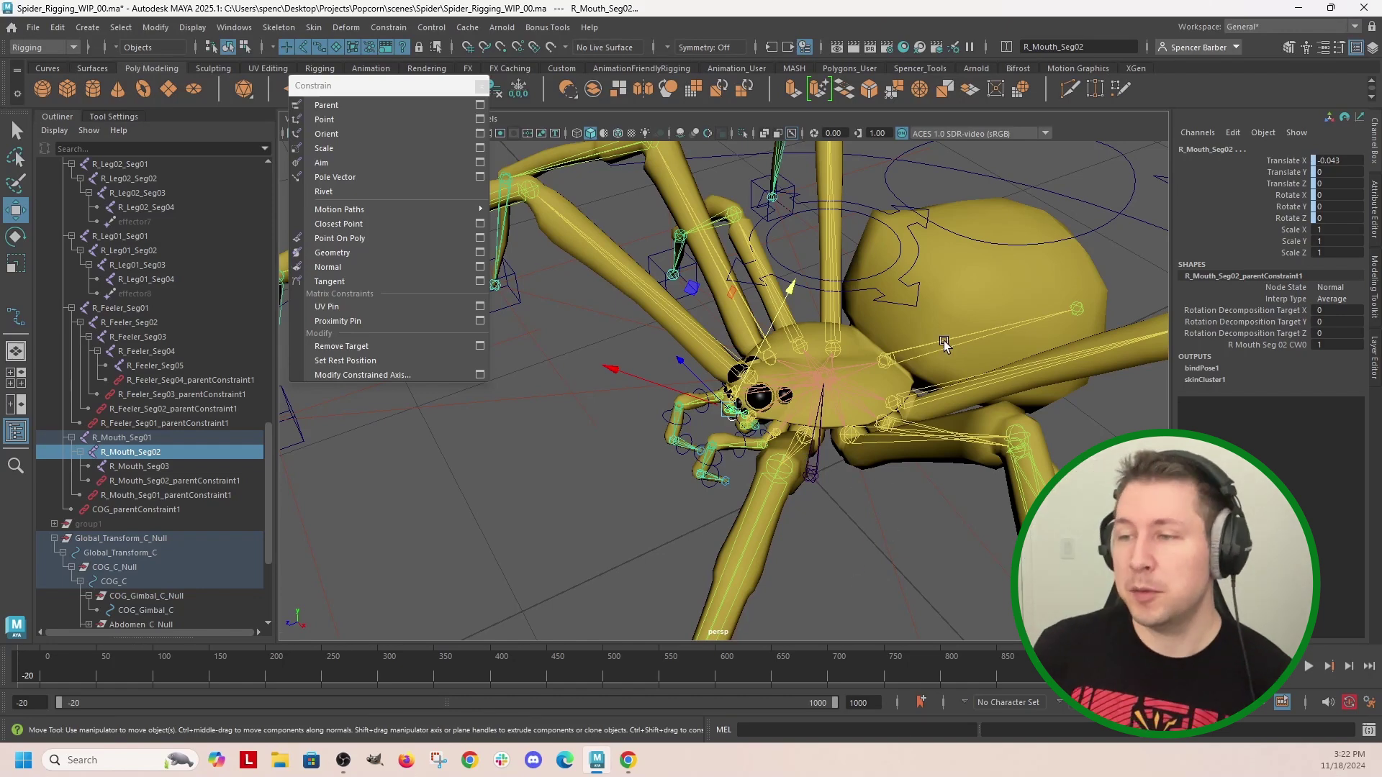
left_click_drag(1017, 410, 905, 397, "alt")
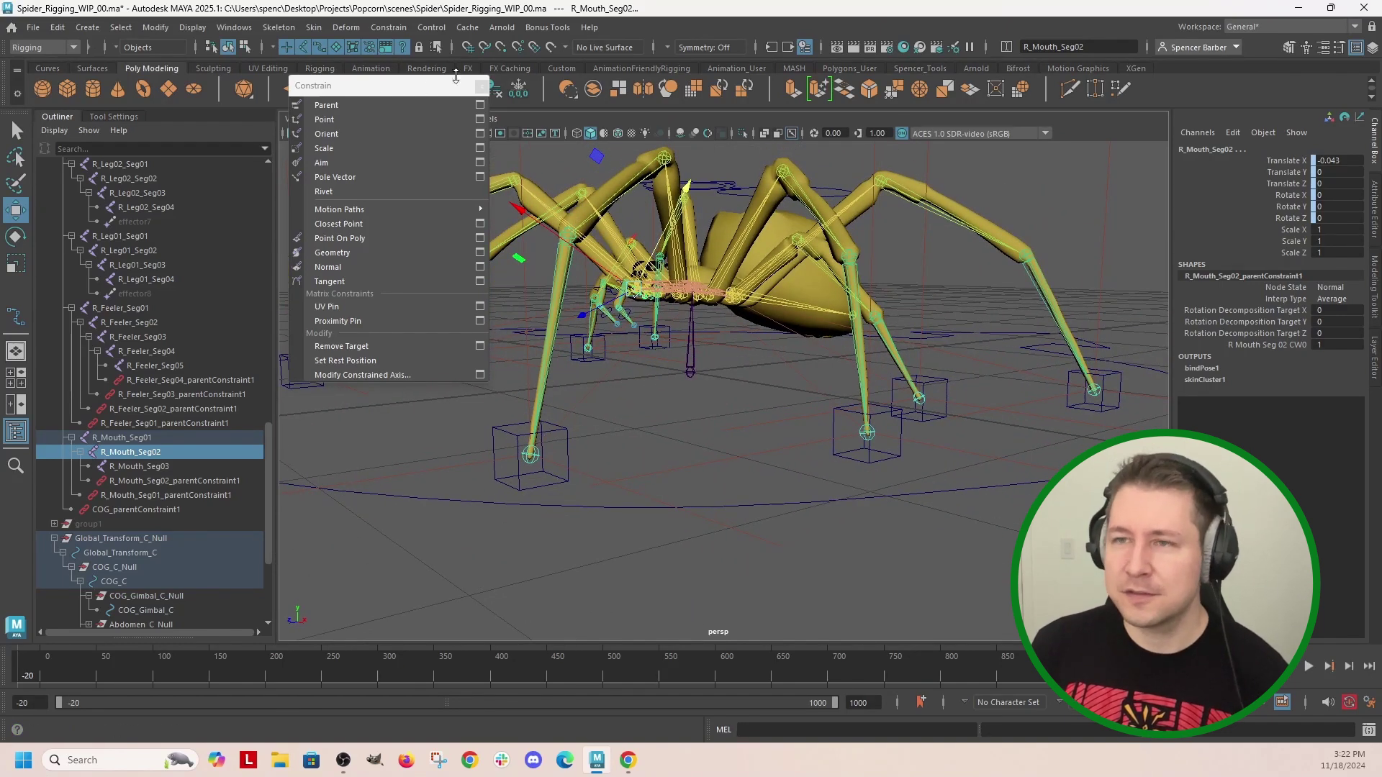
left_click(480, 86)
Select the four left leg IK handles from front to back and hash-rename them as L_Leg_##_IKHandle
left_click_drag(746, 401, 760, 467, "alt")
middle_click_drag(719, 552, 729, 436, "alt")
left_click_drag(780, 511, 811, 534, "alt")
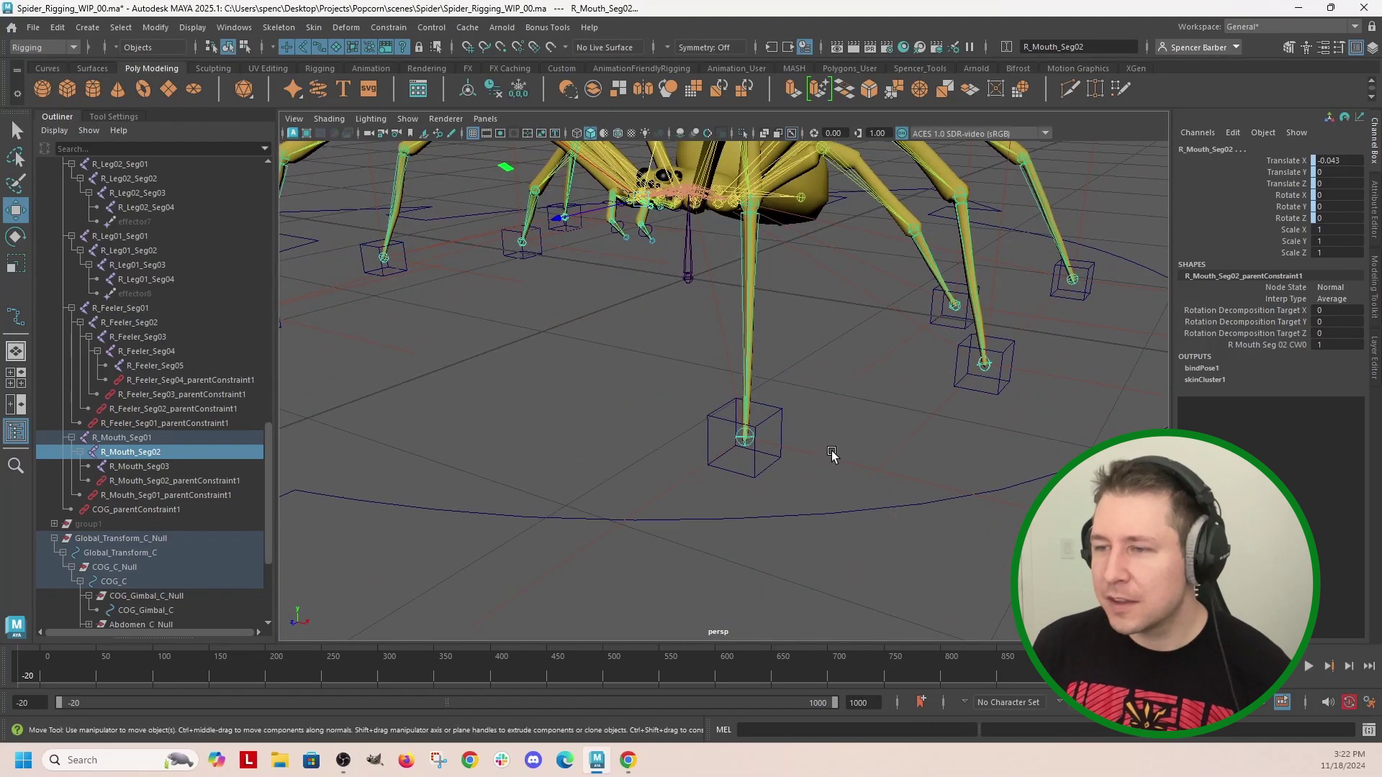
left_click_drag(823, 425, 716, 461)
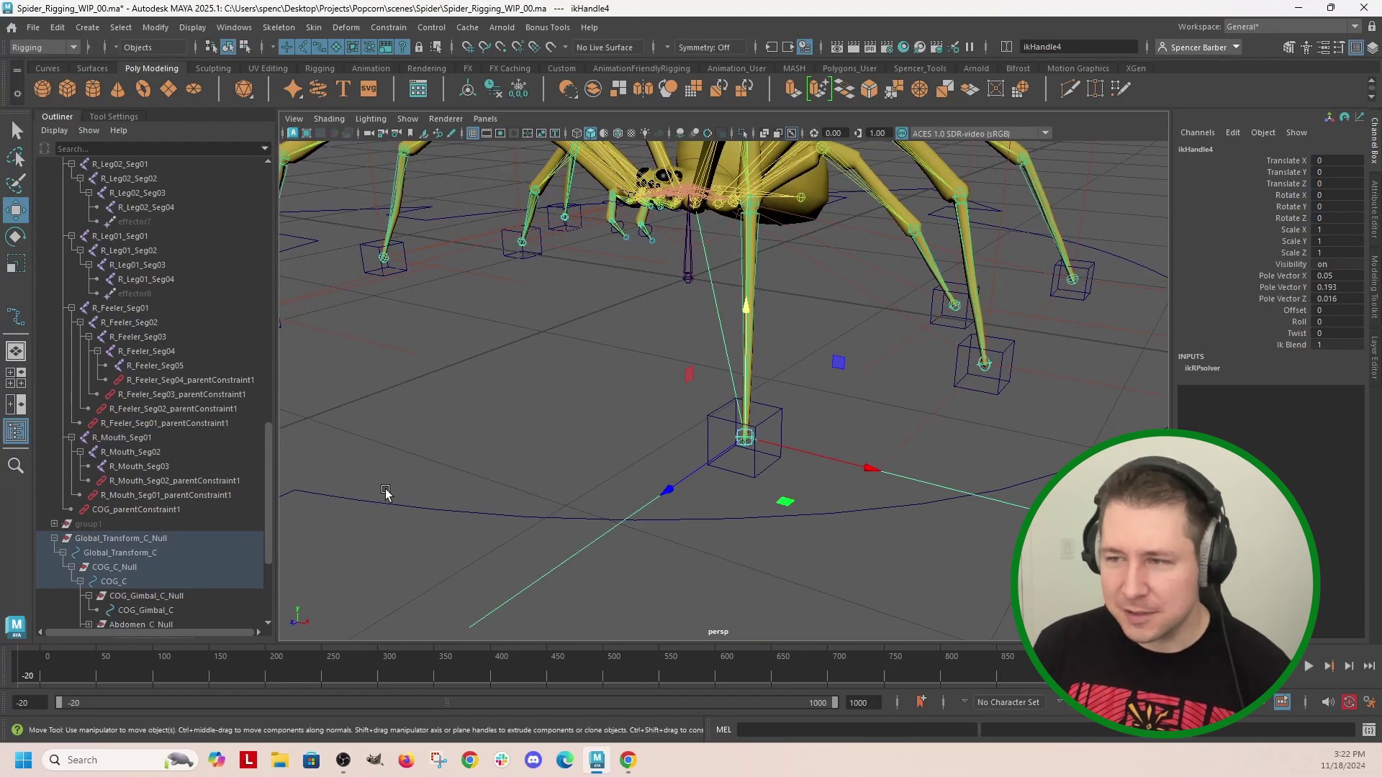
mouse_move(919, 466)
left_mouse_down("alt")
mouse_move(835, 580)
mouse_move(866, 598)
mouse_move(903, 480)
left_mouse_up("alt")
left_click_drag(997, 392, 995, 422, "shift")
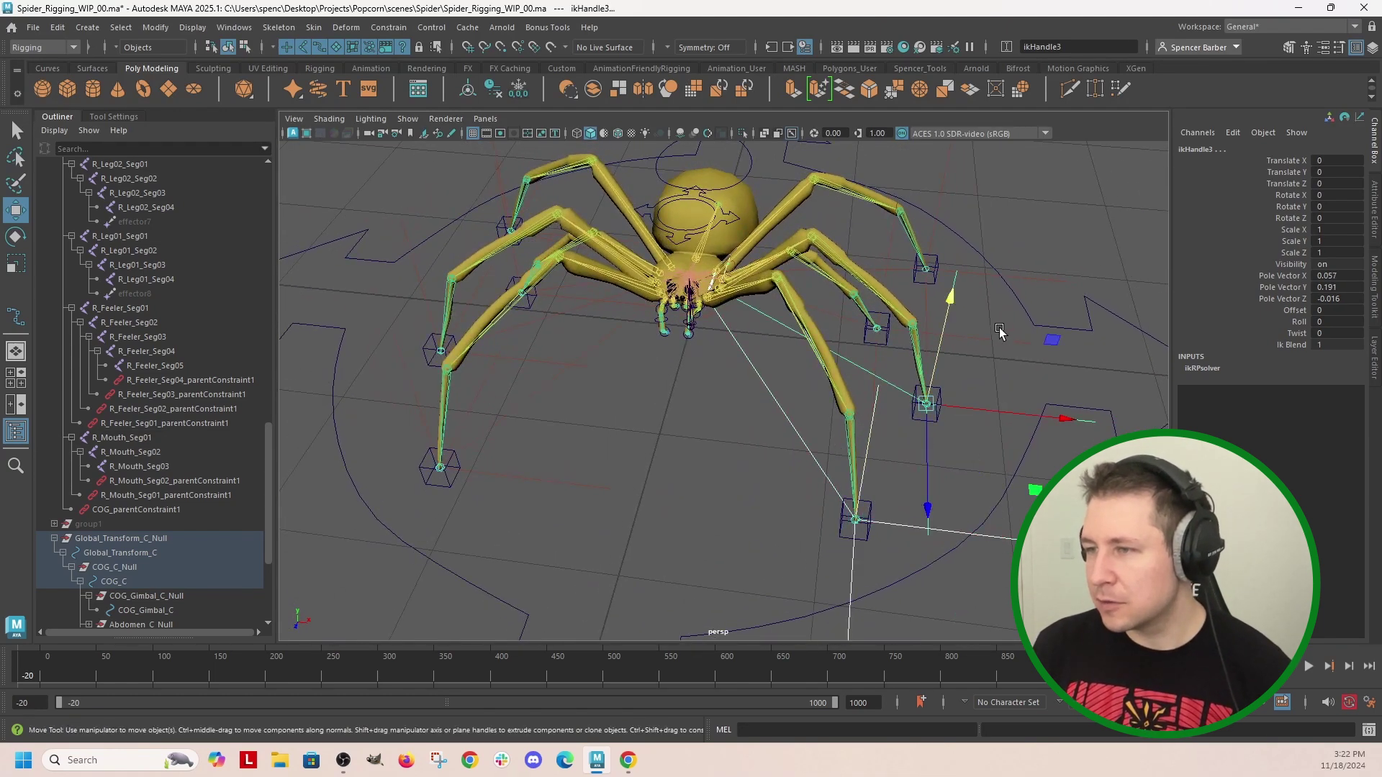
left_click_drag(999, 328, 997, 357, "shift")
left_click_drag(979, 262, 974, 281, "shift")
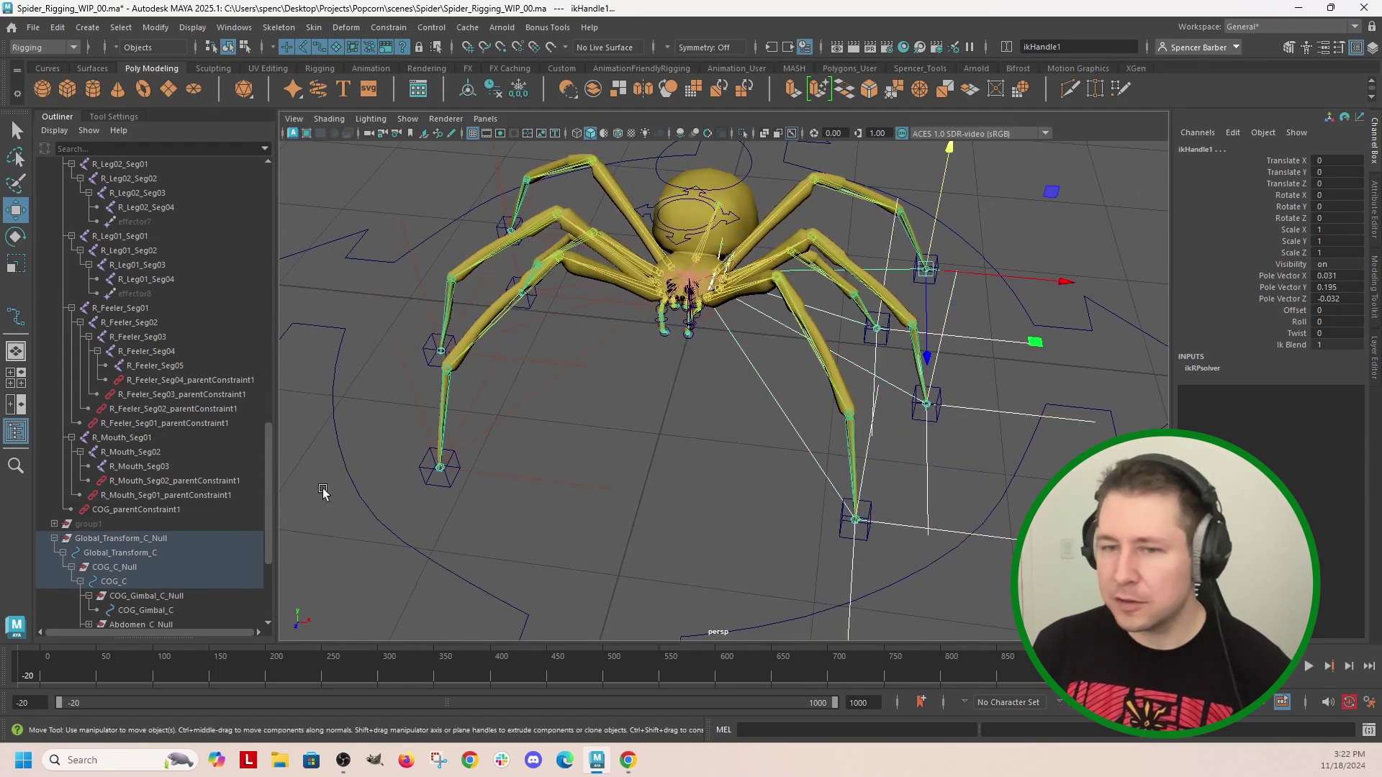
key("f")
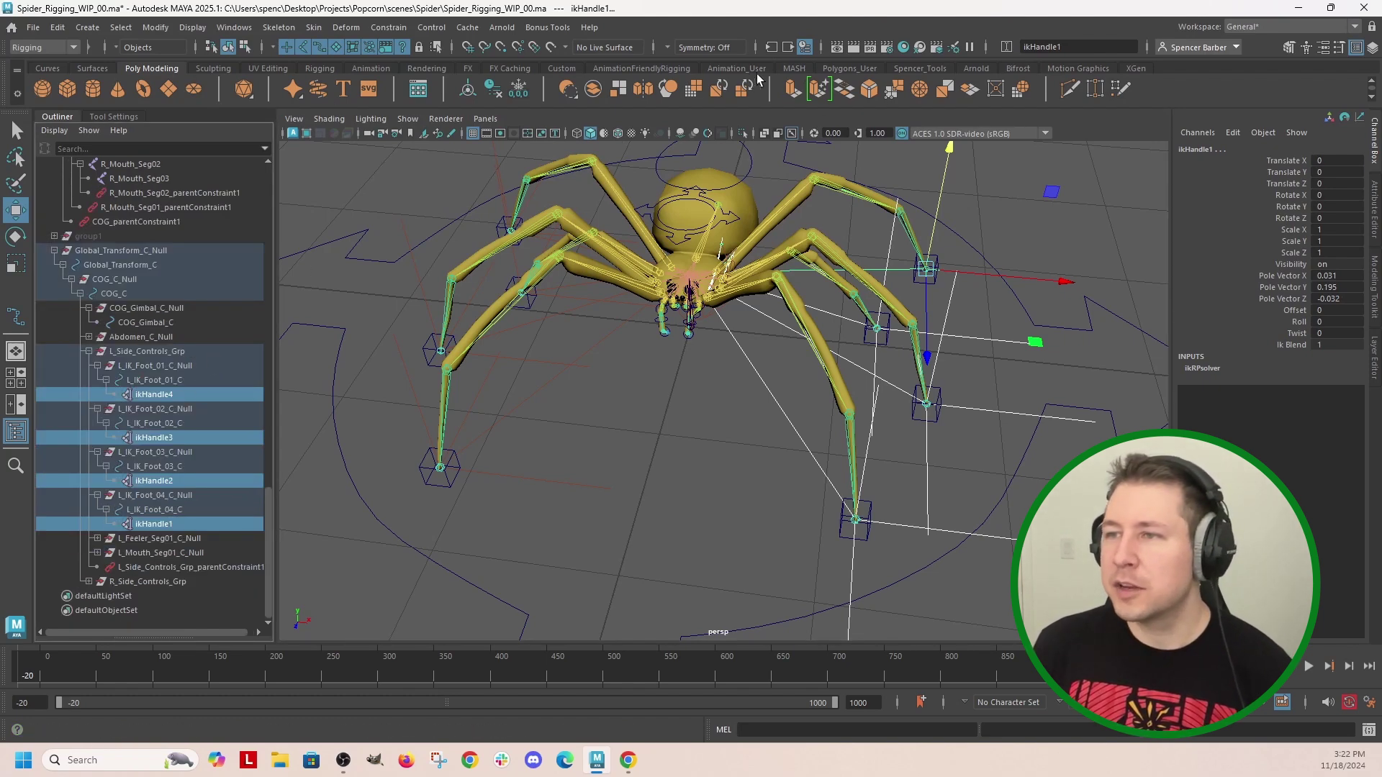
left_click(638, 68)
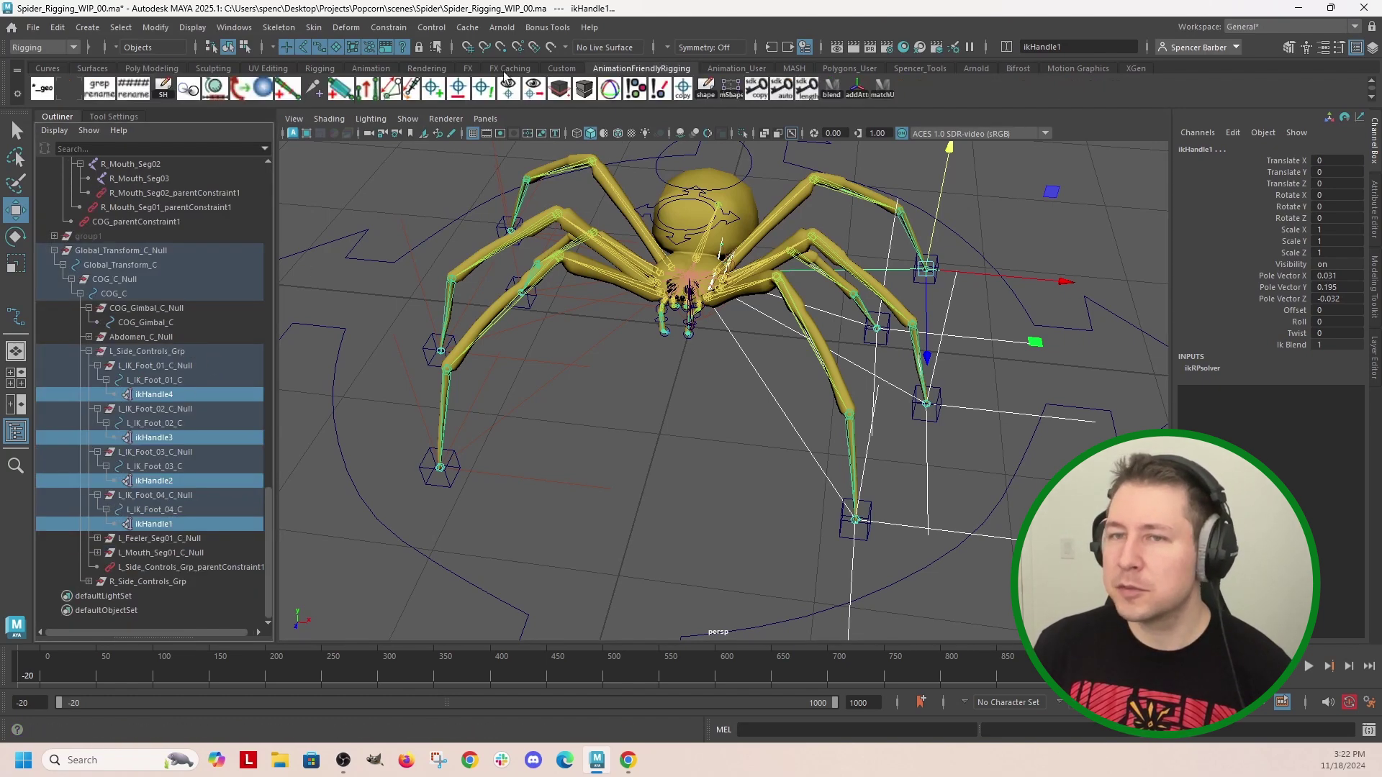
left_click(133, 88)
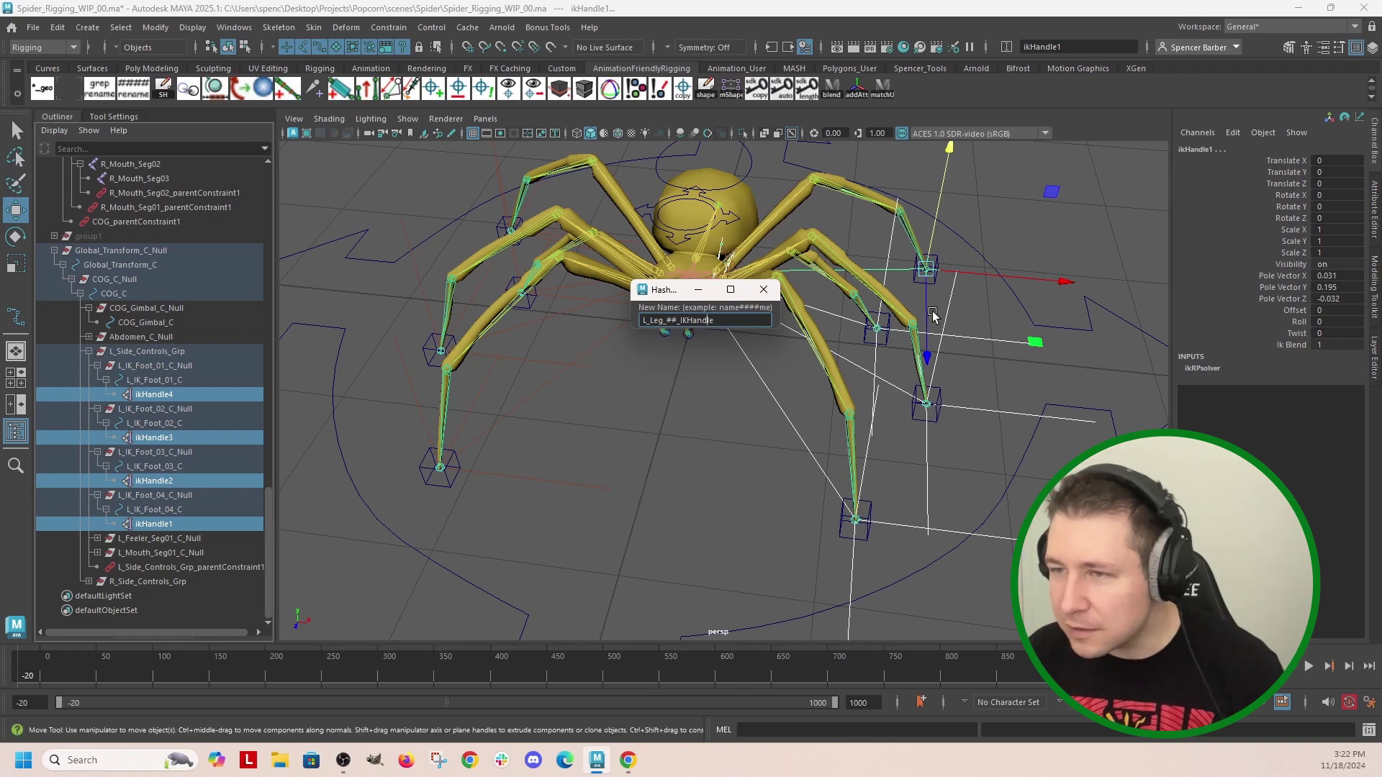
triple_click(720, 319)
key("ctrl+c")
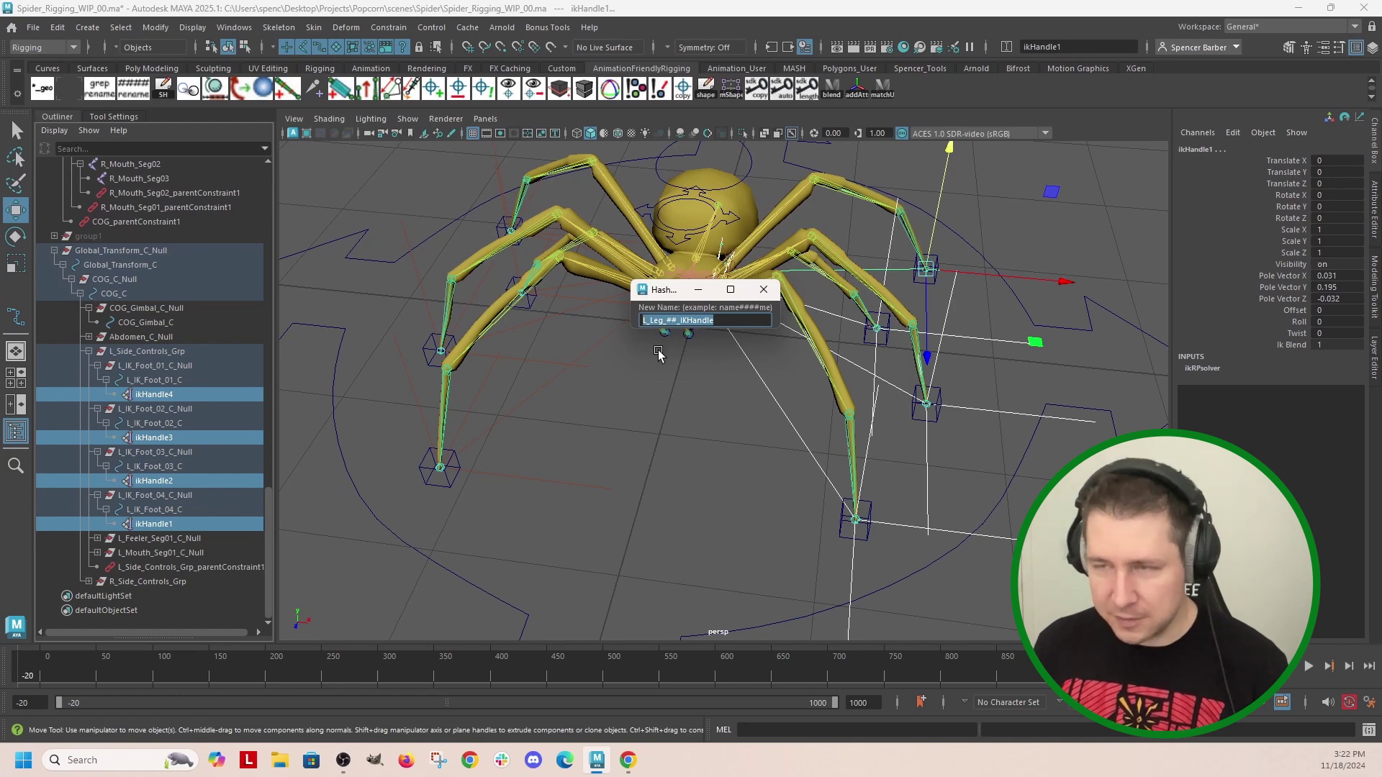
key("Return")
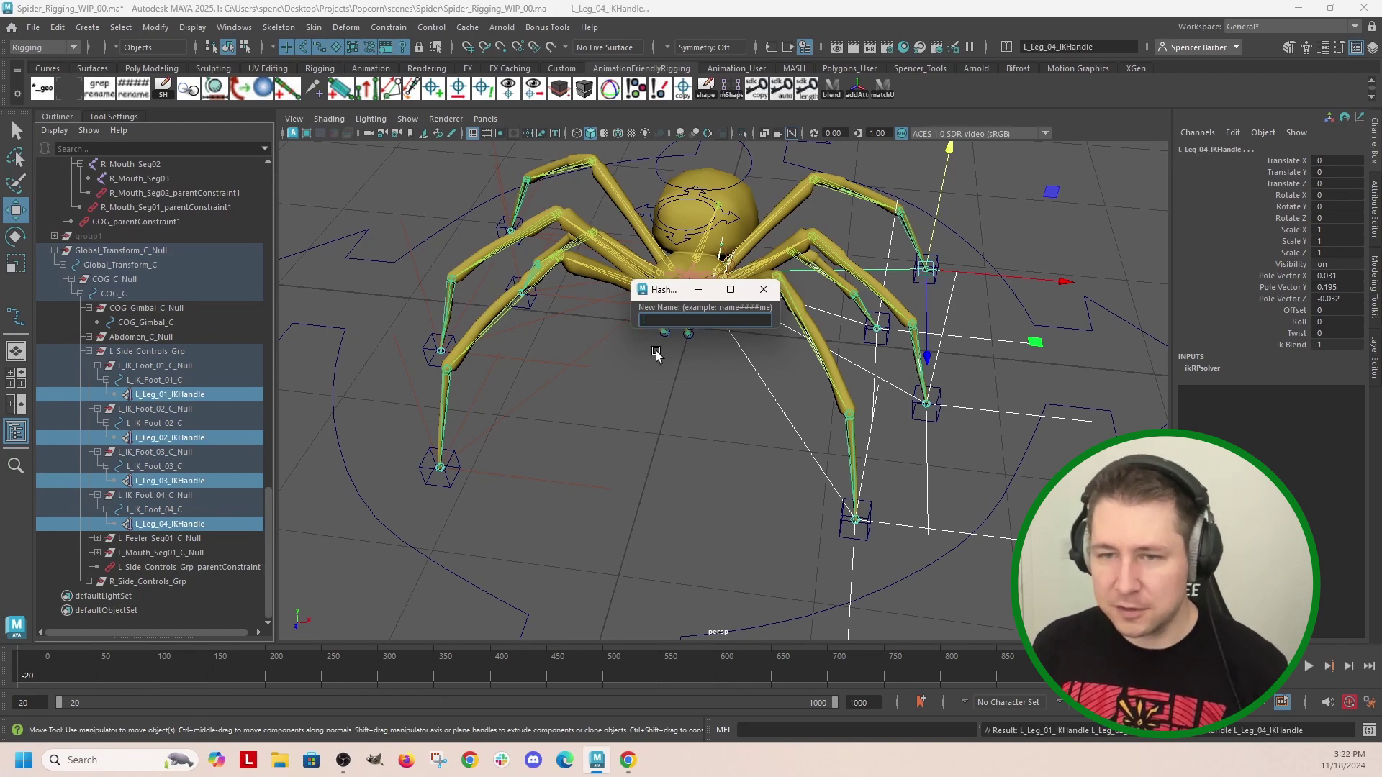
Select the four right leg IK handles from front to back and hash-rename them as R_Leg_##_IKHandle
left_click(526, 478)
left_click_drag(547, 476, 685, 447, "alt")
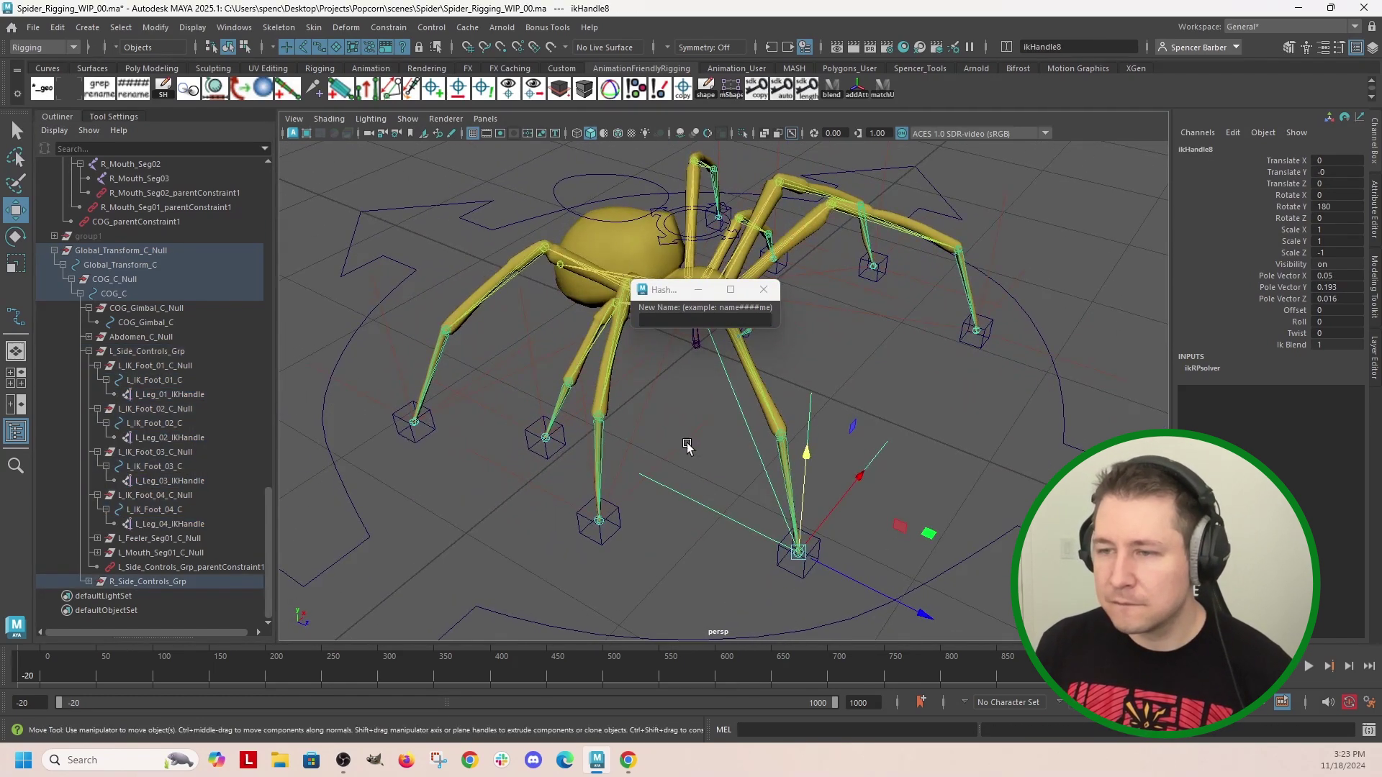
left_click(648, 375, "shift")
left_click(603, 379, "shift")
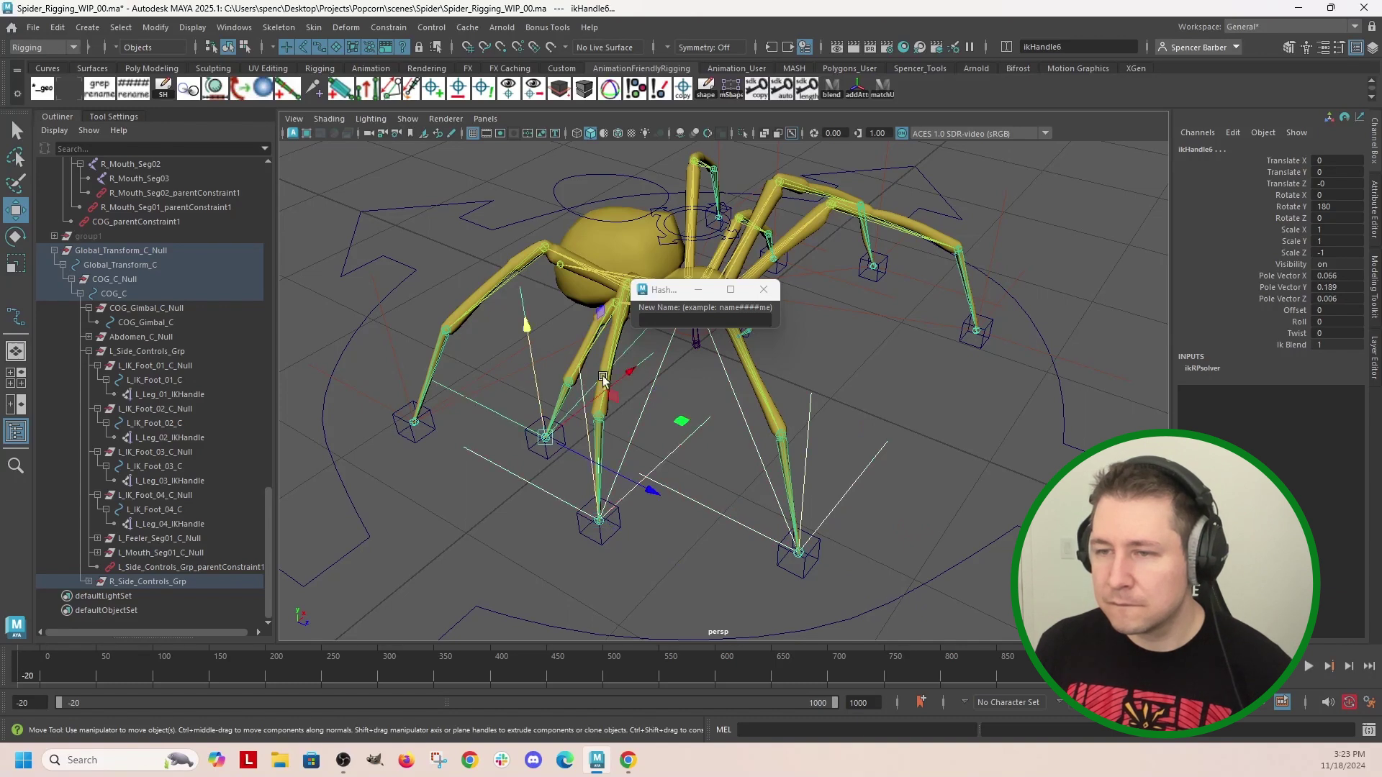
left_click(498, 361, "shift")
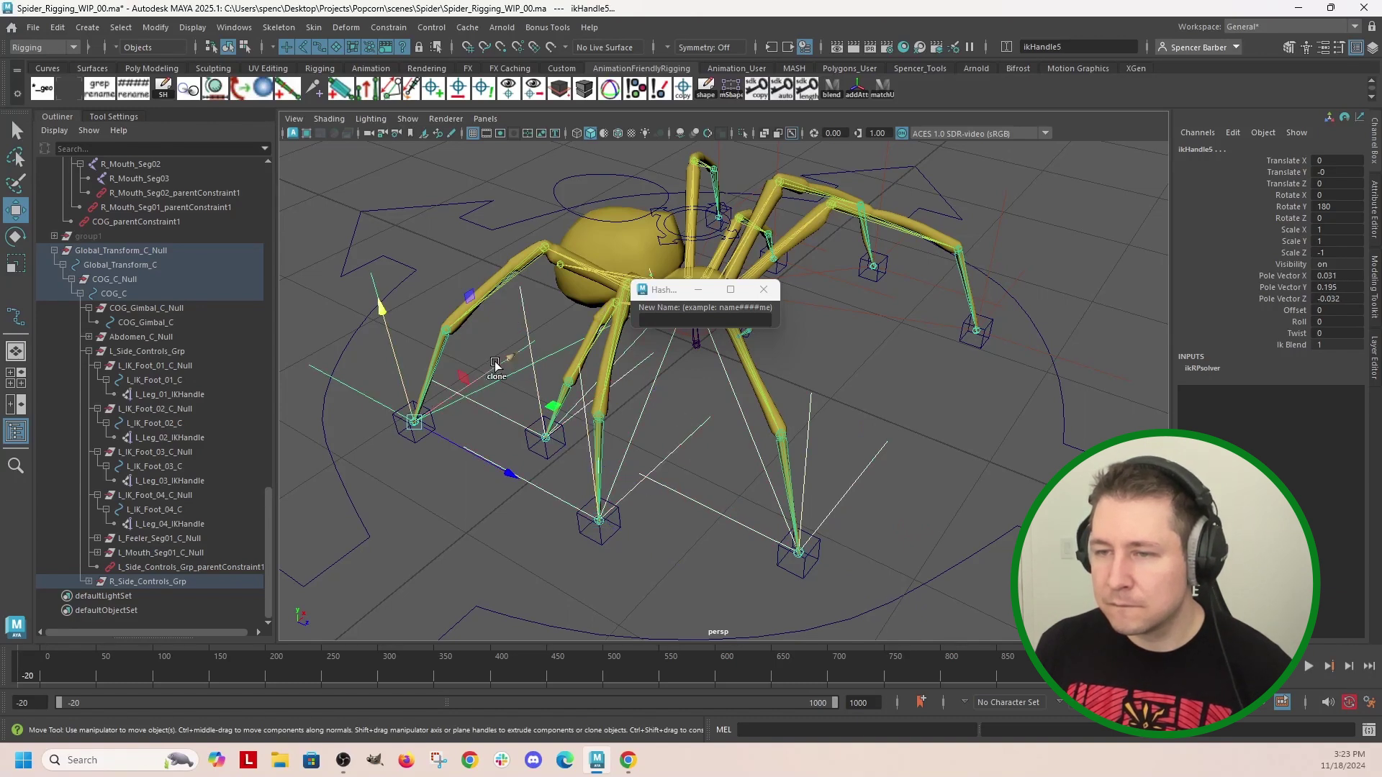
left_click(709, 320)
key("ctrl+v")
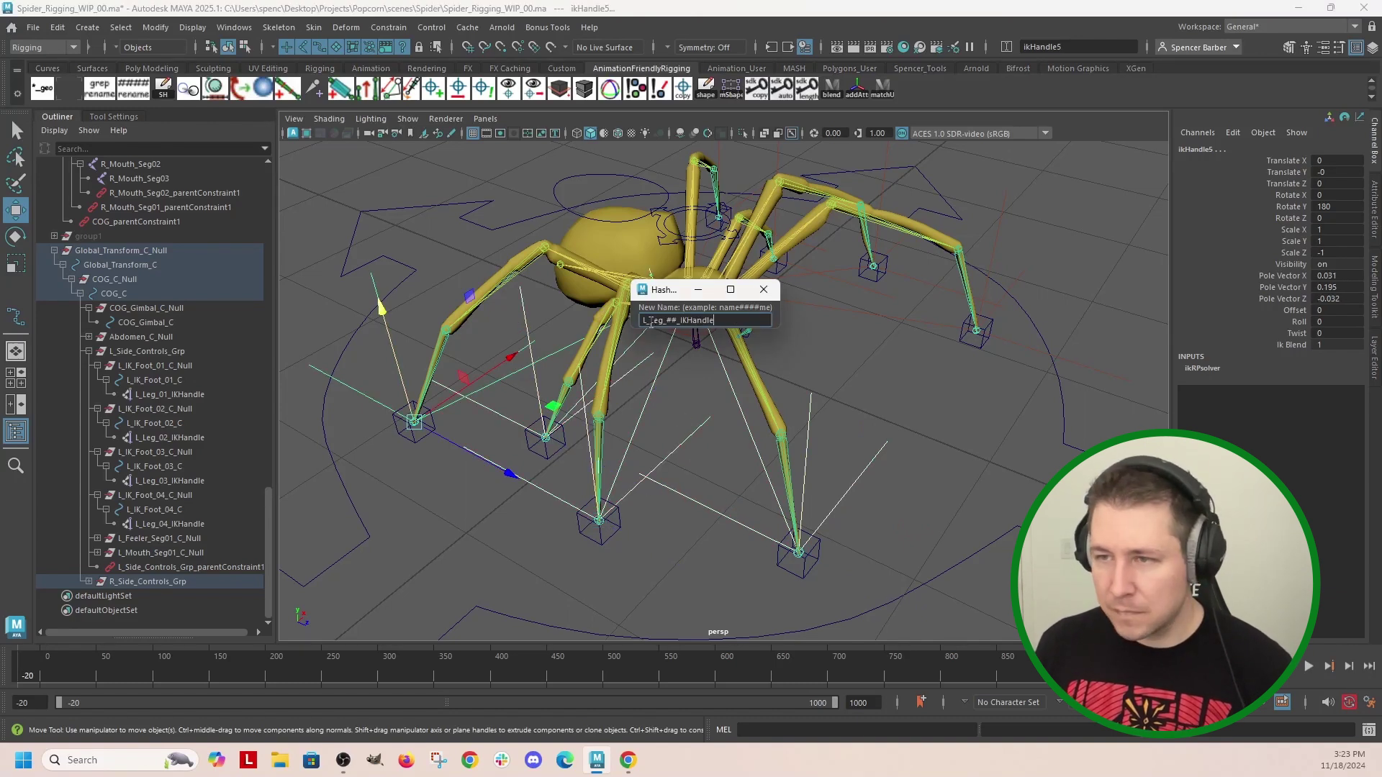
key("Delete")
type("R")
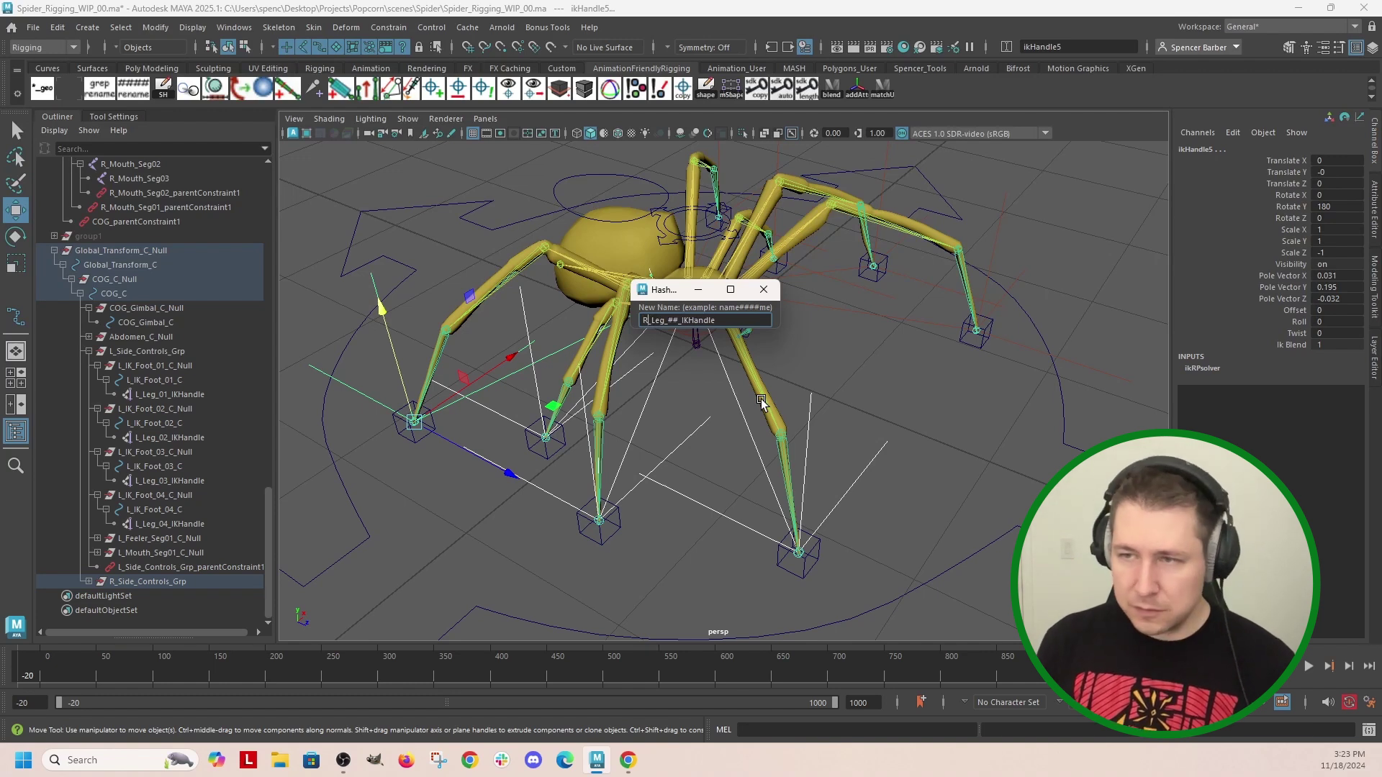
key("Return")
type("f")
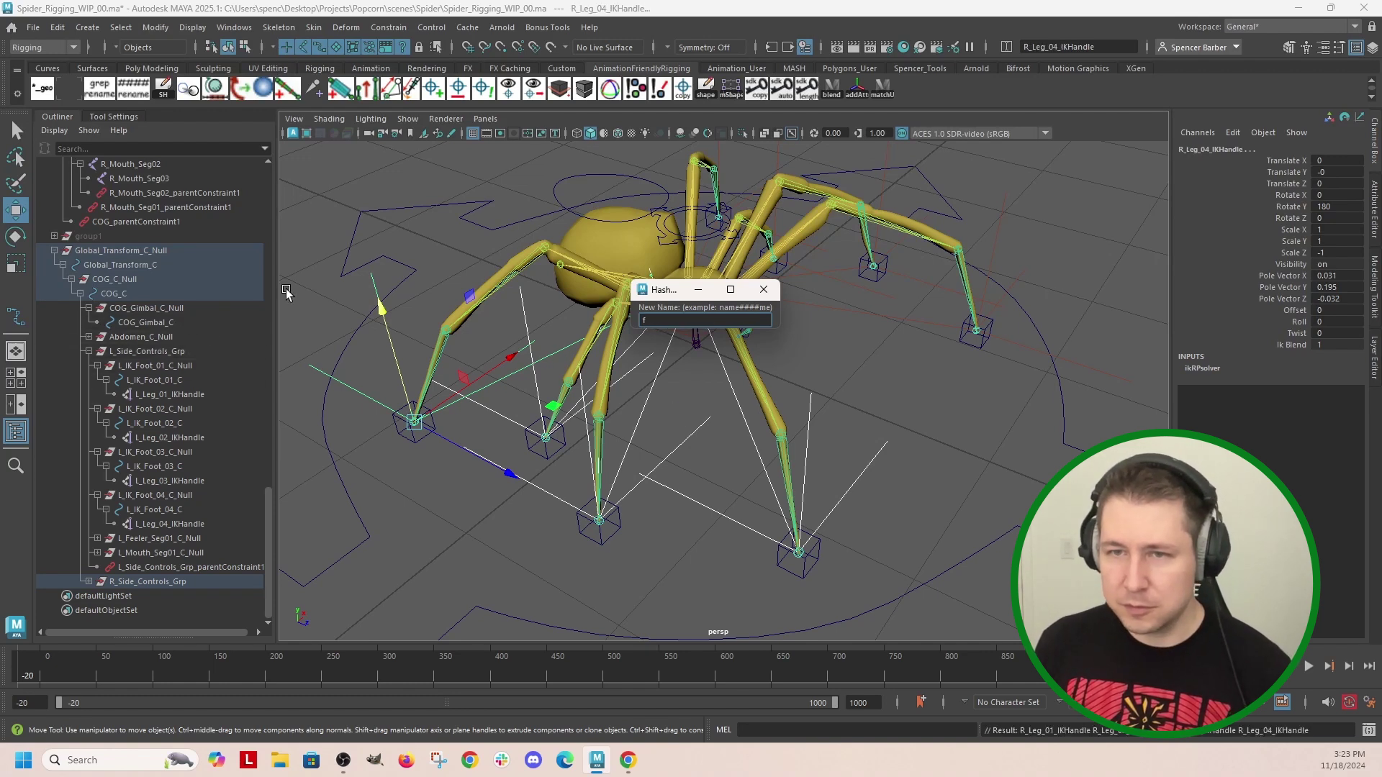
key("Return")
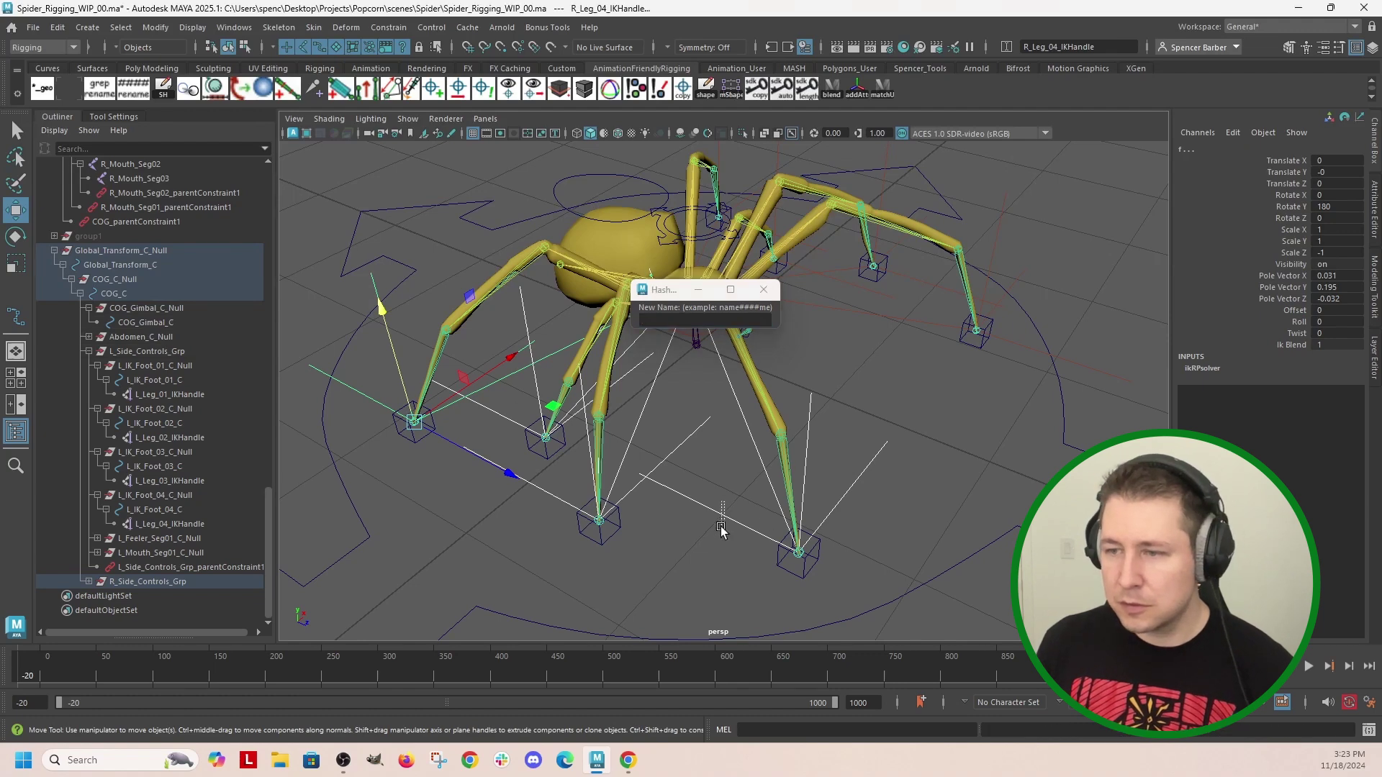
left_click(727, 499)
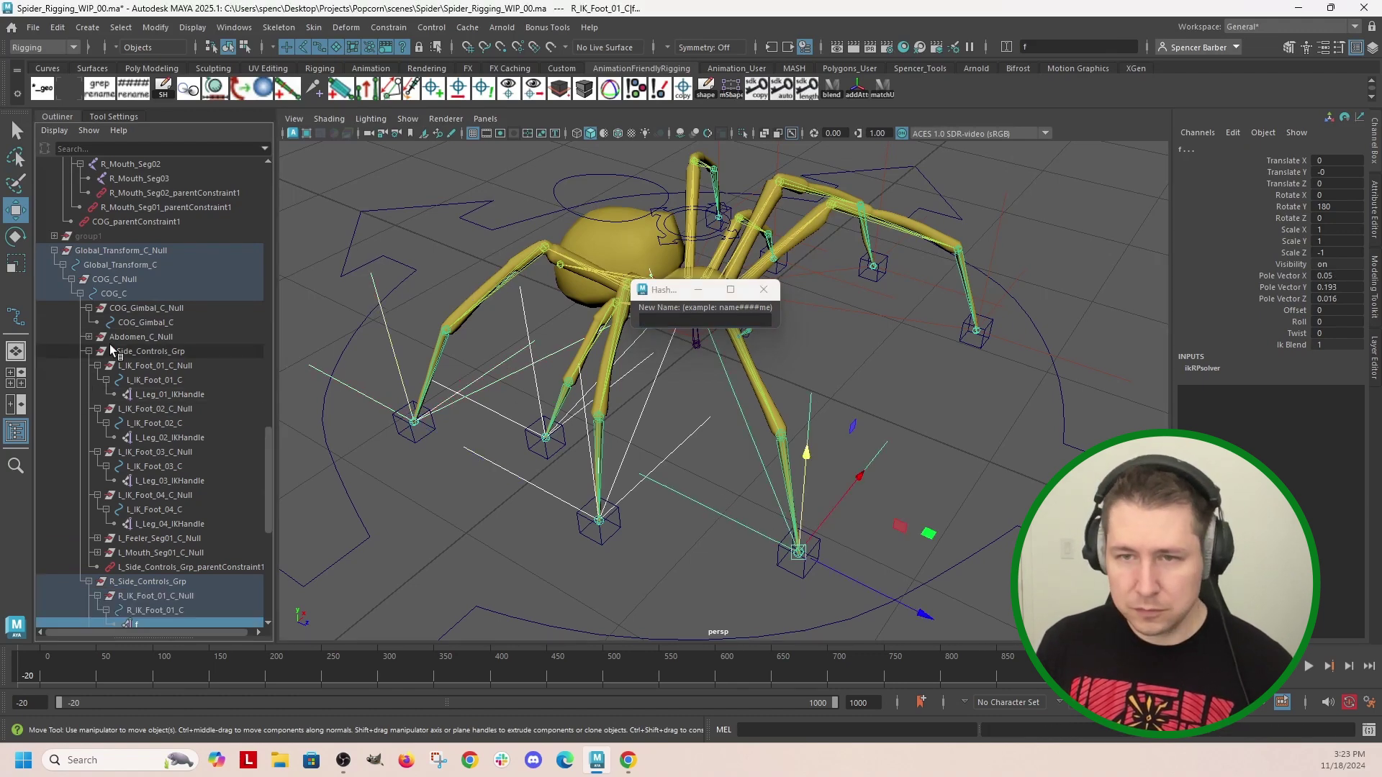
scroll(220, 438, "down", 8)
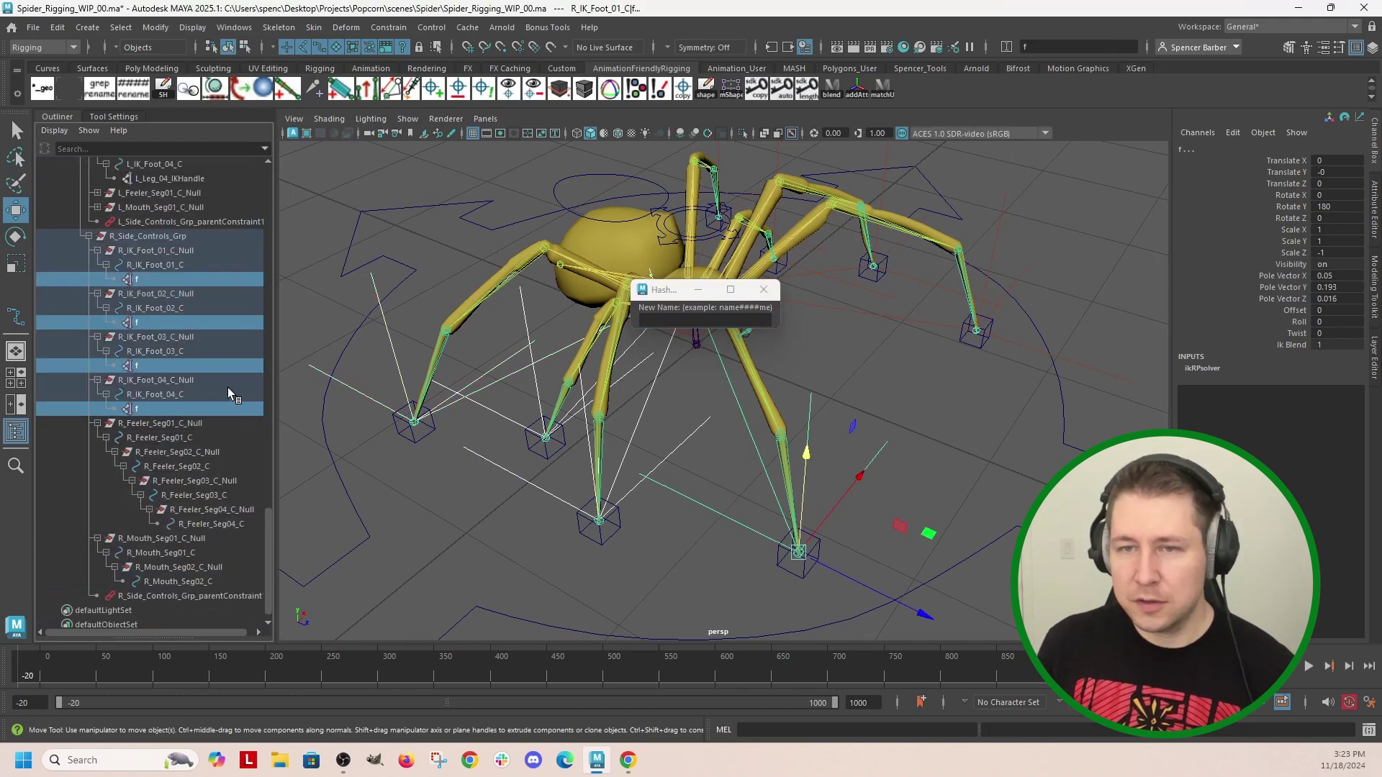
key("ctrl+z")
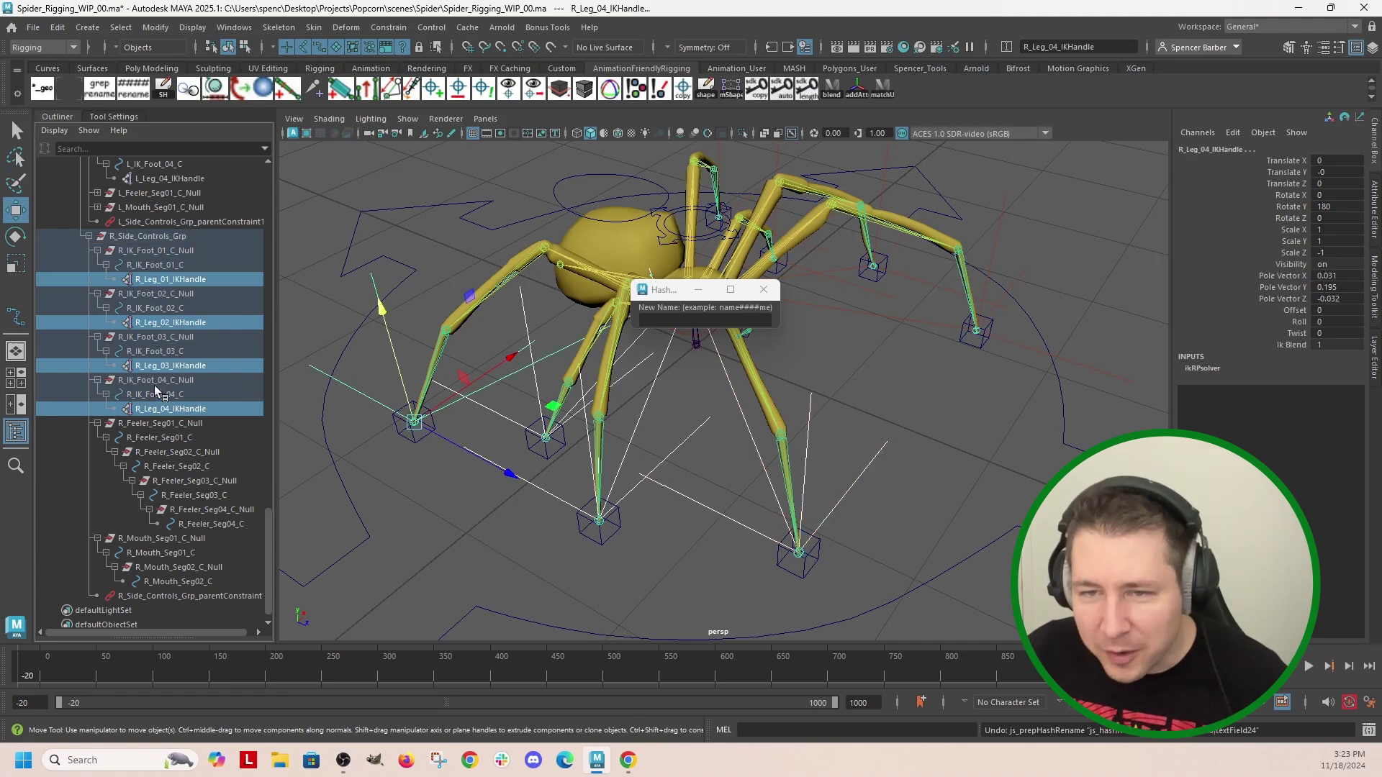
Clear the selection of IK handles and close the Hash Rename window
left_click(927, 440)
left_click_drag(926, 441, 769, 338, "alt")
left_click(763, 289)
Examine the spider's feeler controls up close, checking the left feeler's Seg01 and Seg04 controls in the hierarchy
left_click_drag(738, 529, 176, 425, "alt")
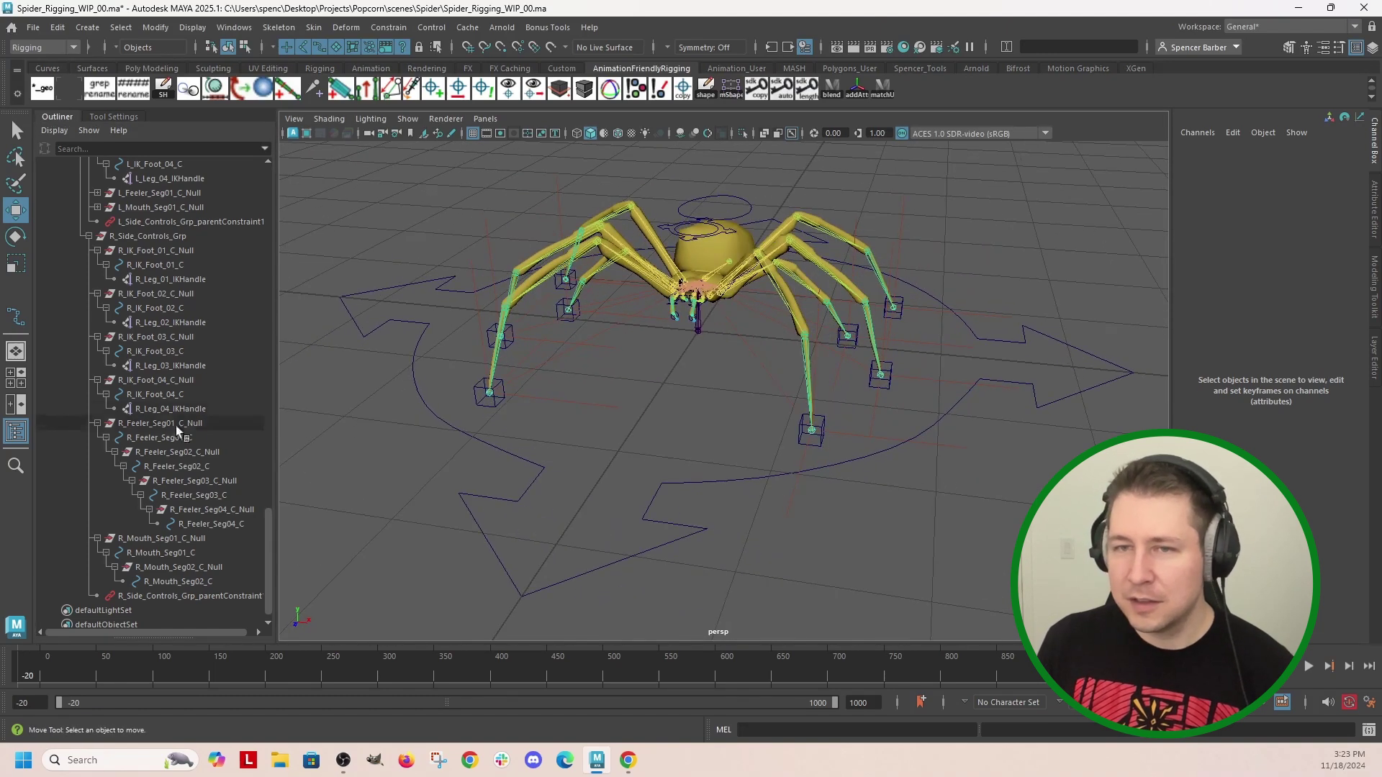
scroll(180, 423, "down", 1)
mouse_move(781, 380)
left_mouse_down("alt")
mouse_move(728, 407)
mouse_move(768, 401)
left_mouse_up("alt")
right_click_drag(870, 171, 936, 519, "alt")
middle_click_drag(676, 308, 742, 475, "alt")
right_click_drag(742, 475, 699, 516, "alt")
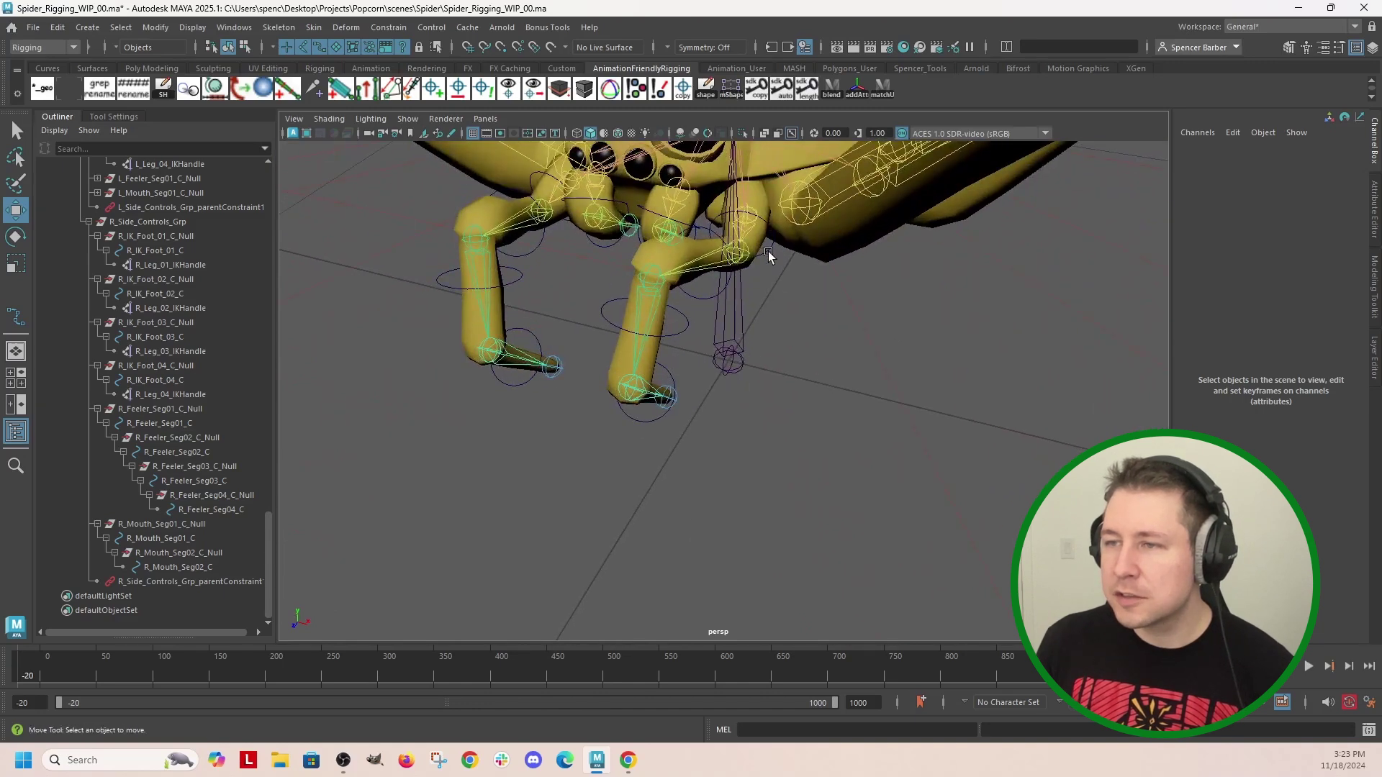
left_click(765, 247)
key("f")
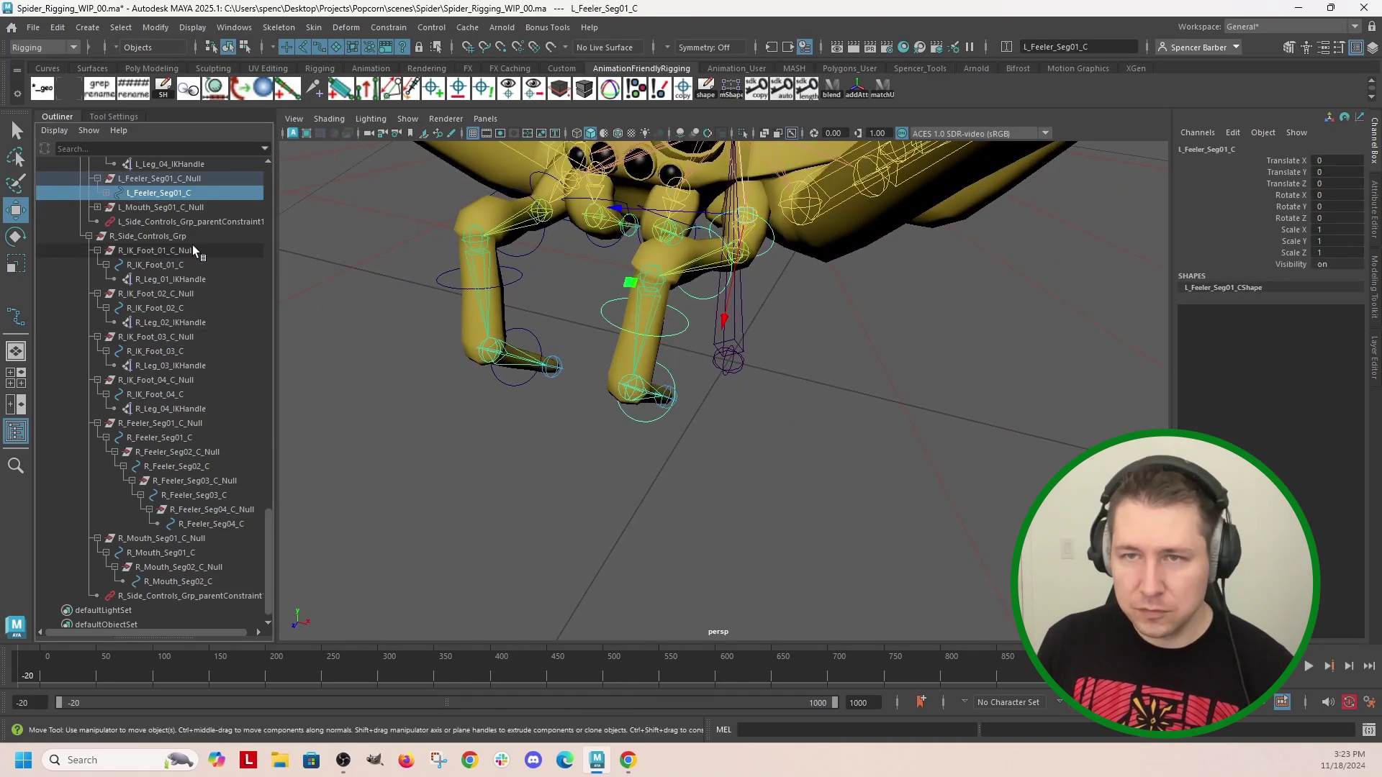
scroll(193, 248, "up", 5)
left_click(646, 416)
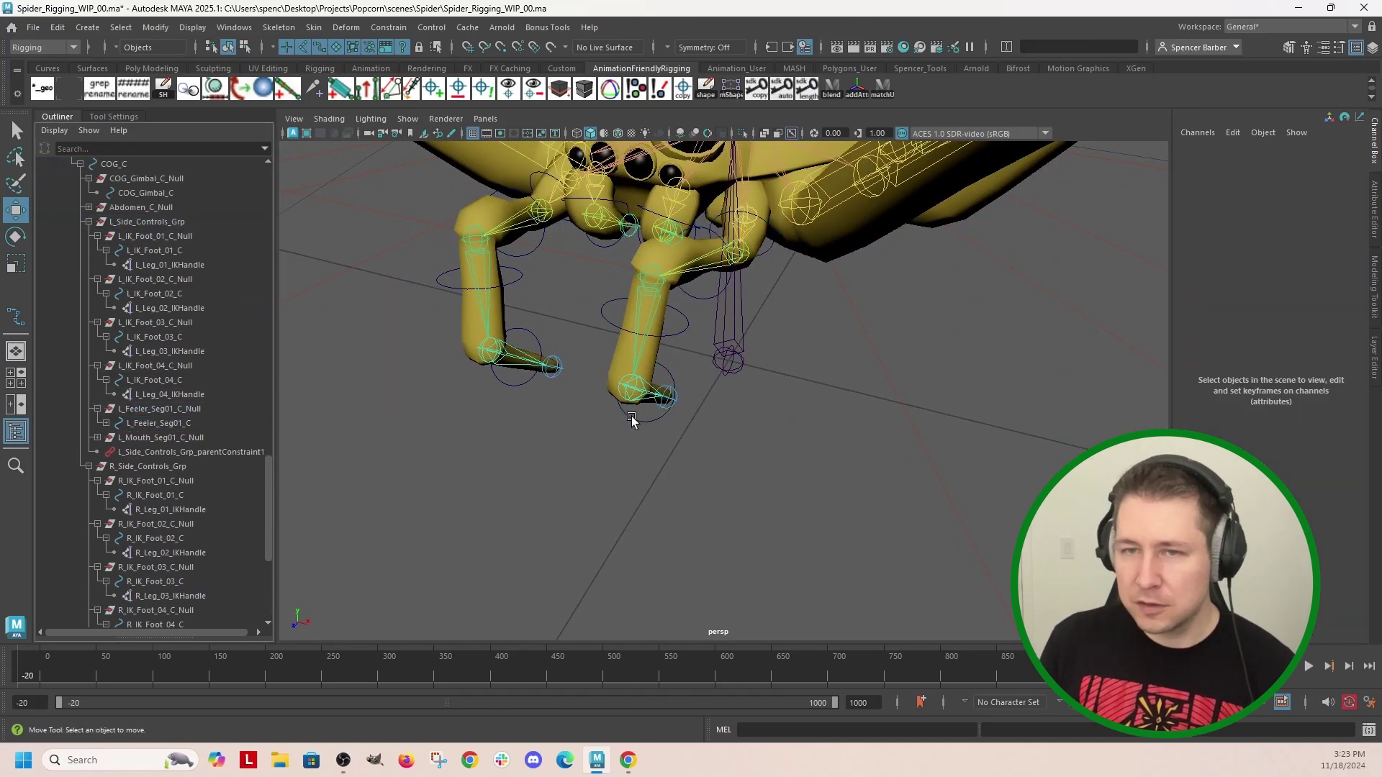
left_click(645, 423)
right_click_drag(672, 441, 703, 472, "alt")
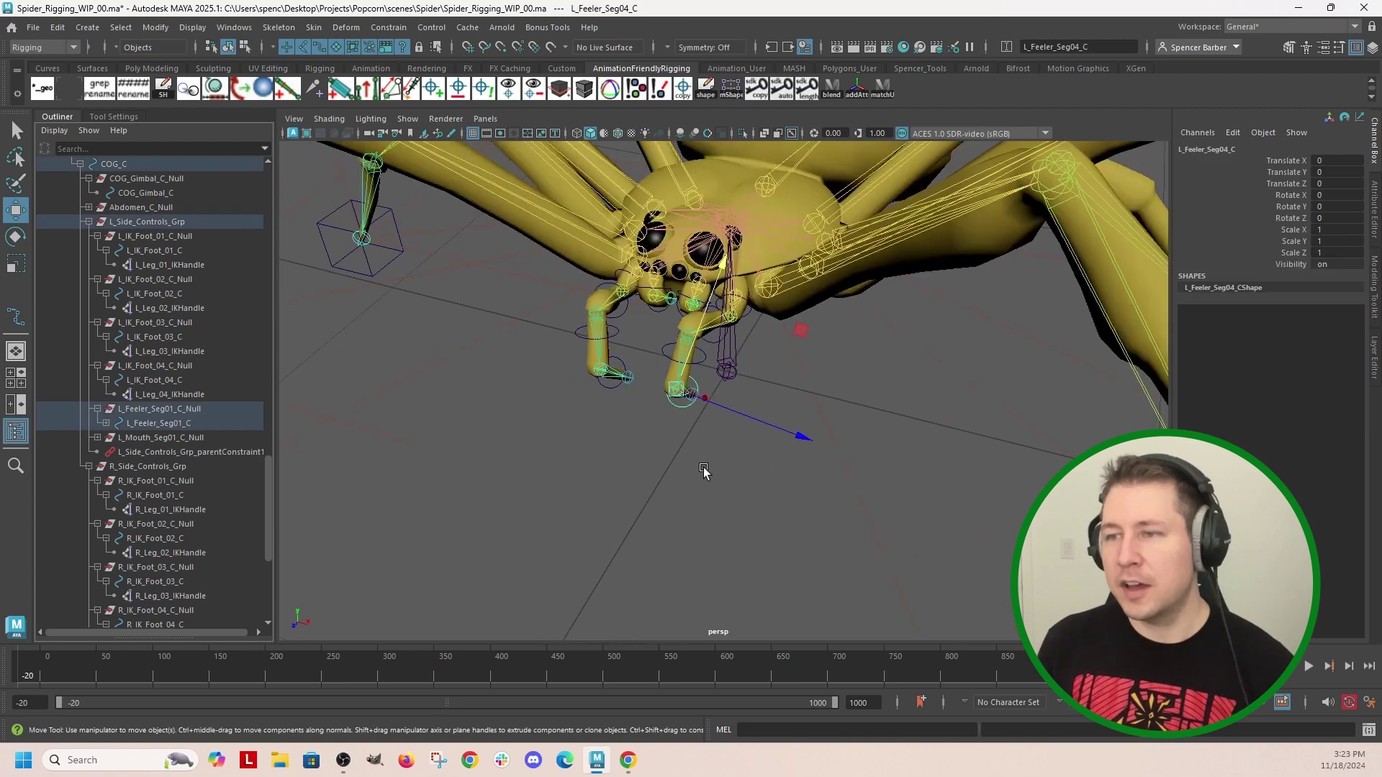
left_click_drag(791, 387, 792, 425, "alt")
right_click_drag(792, 426, 551, 476, "alt")
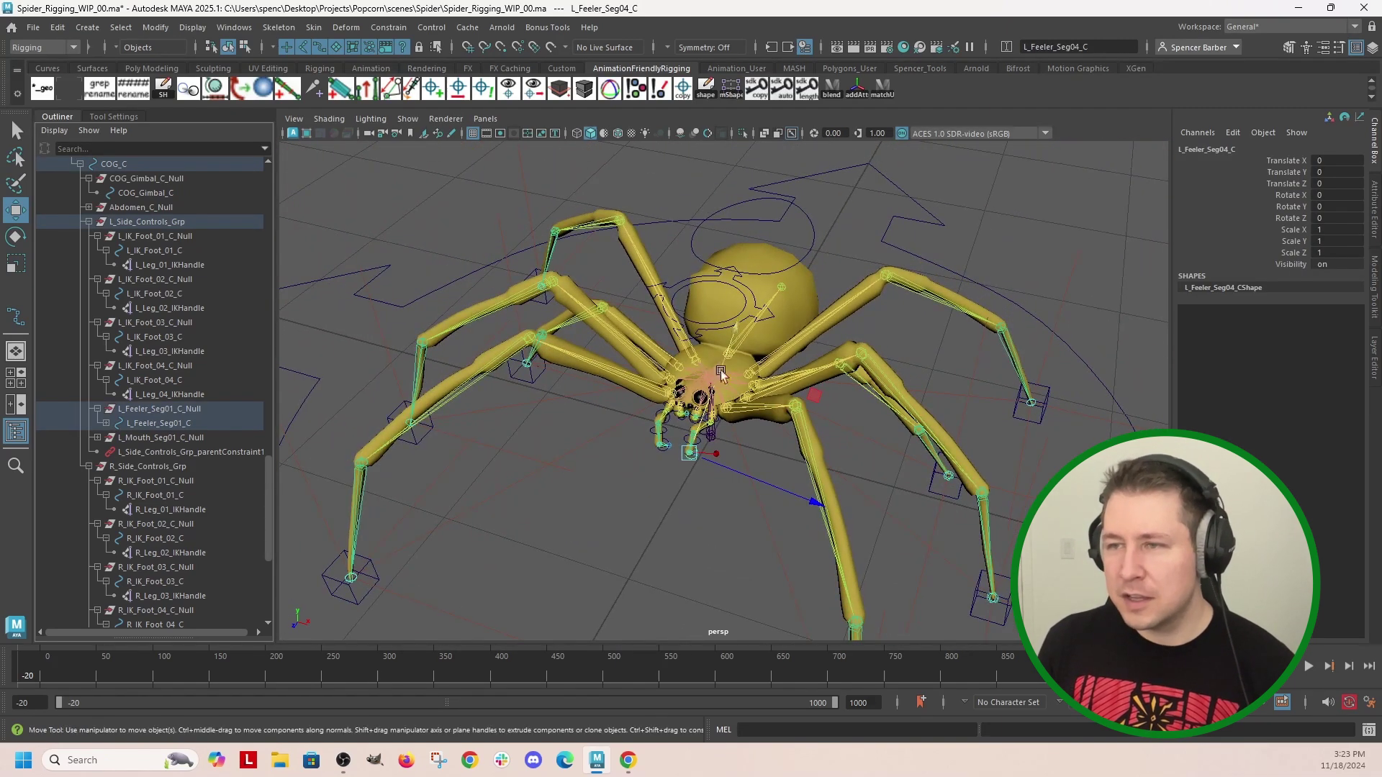
Select the Seg04 joints of all eight legs, left and right, and replace _Seg04 with _End in their names
scroll(188, 321, "up", 10)
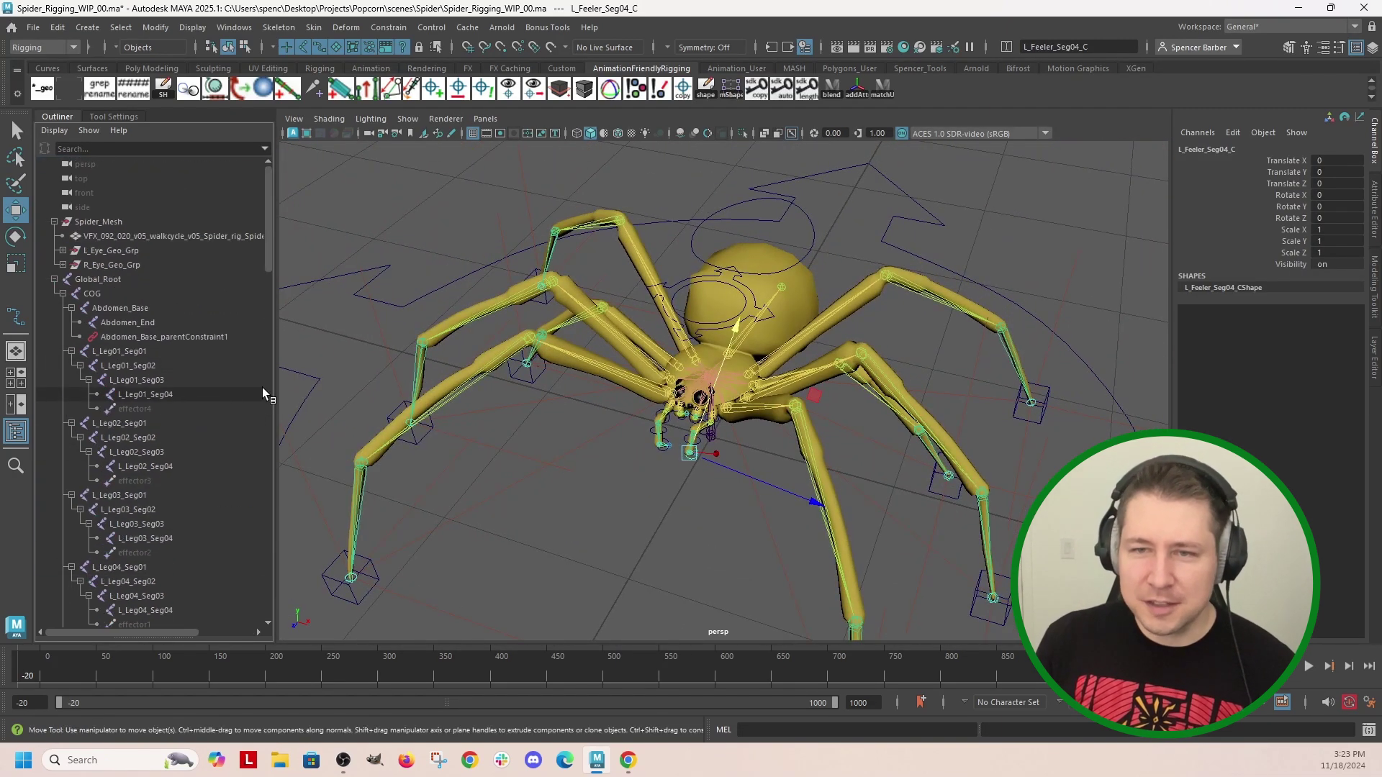
left_click(166, 393)
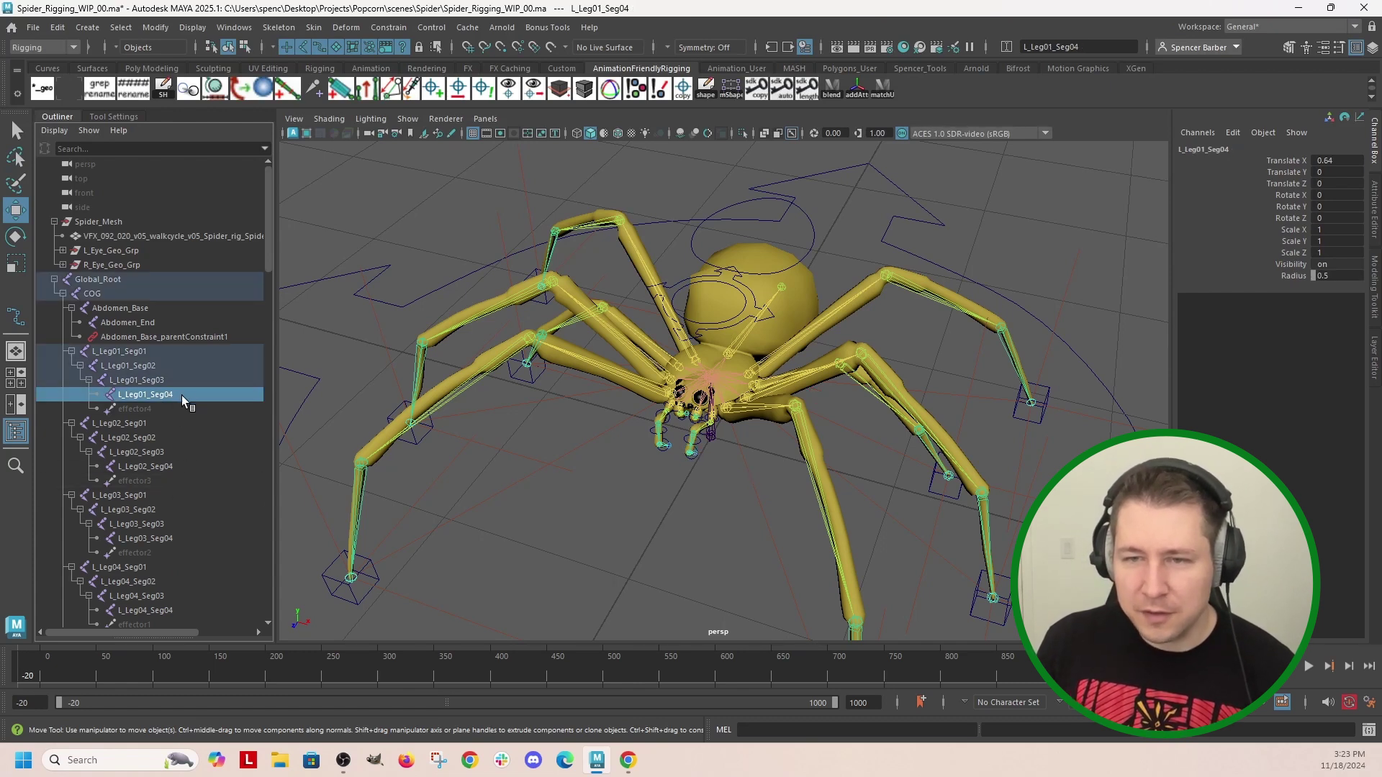
left_click(169, 467, "ctrl")
left_click(167, 538, "ctrl")
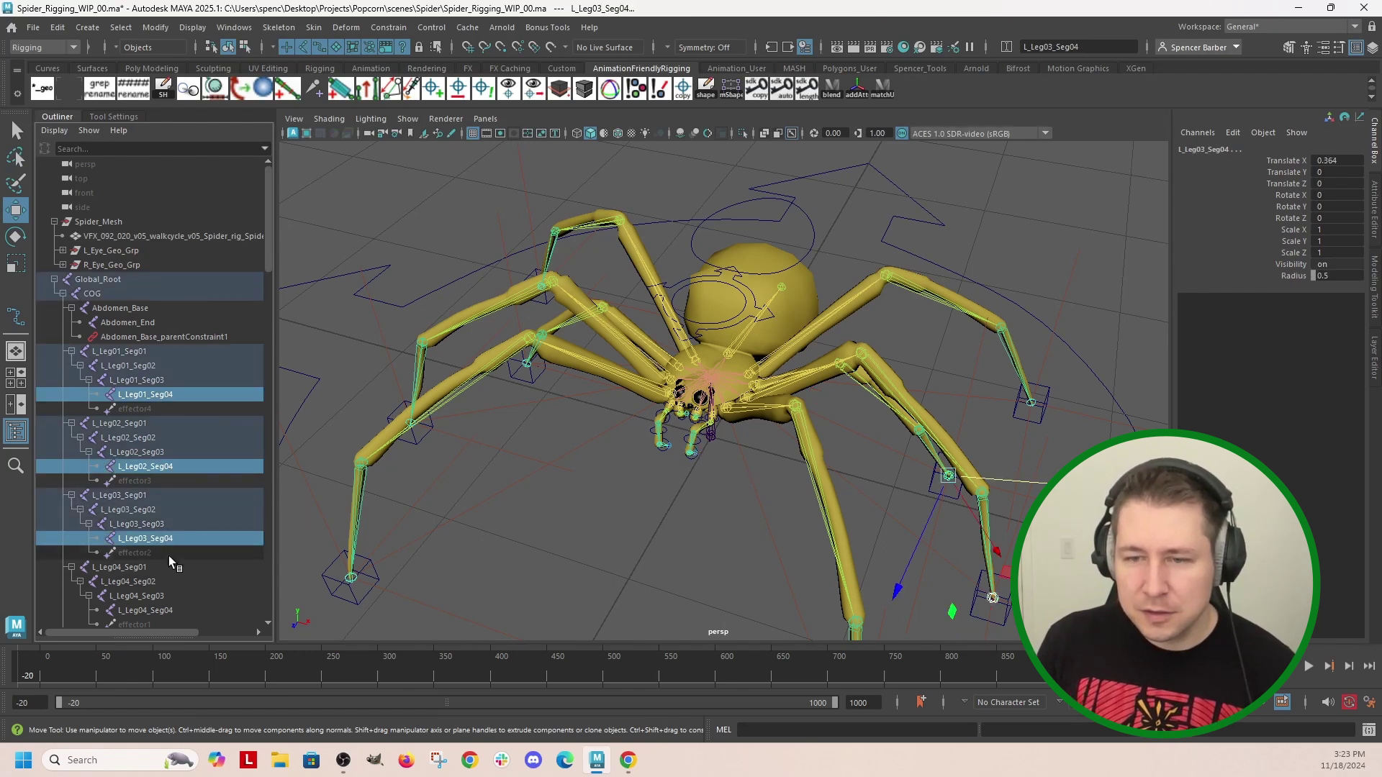
left_click(170, 611, "ctrl")
scroll(201, 522, "down", 5)
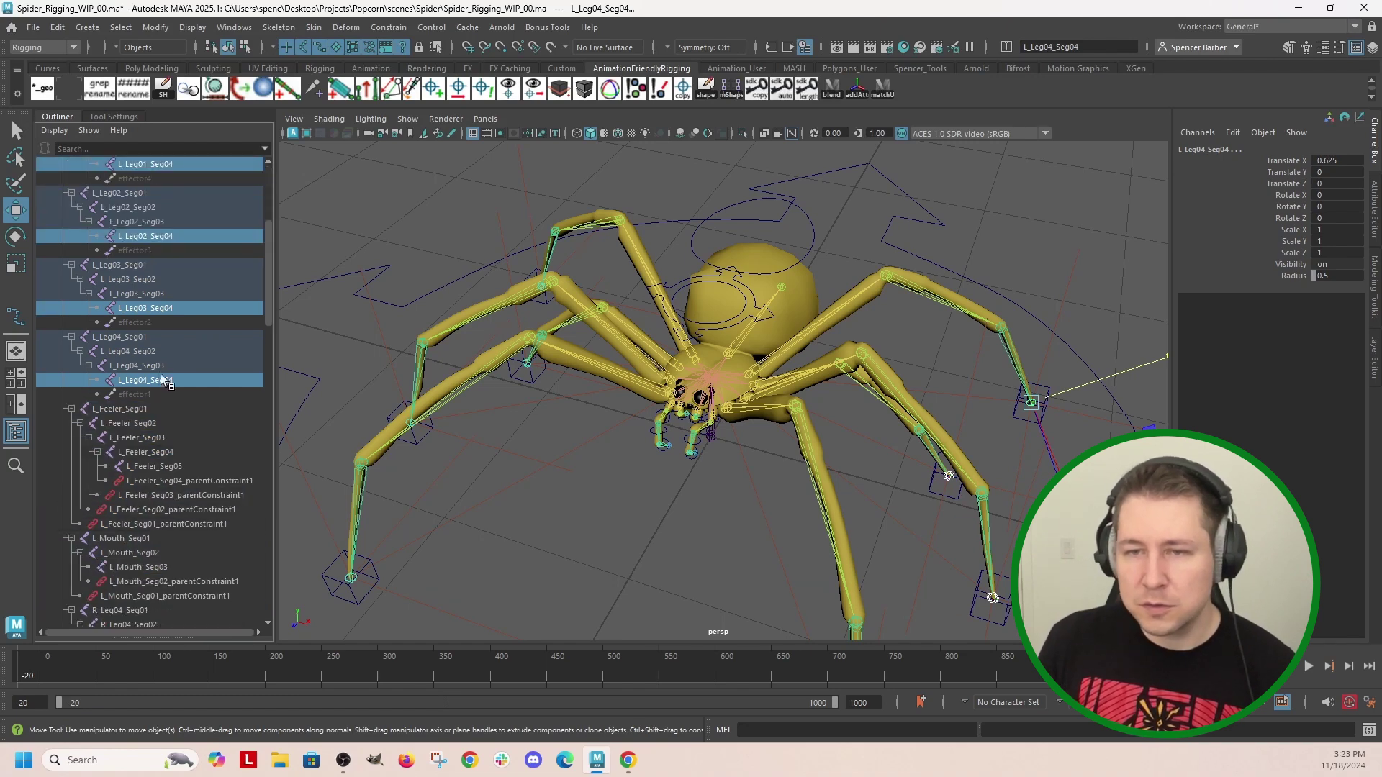
scroll(205, 439, "down", 8)
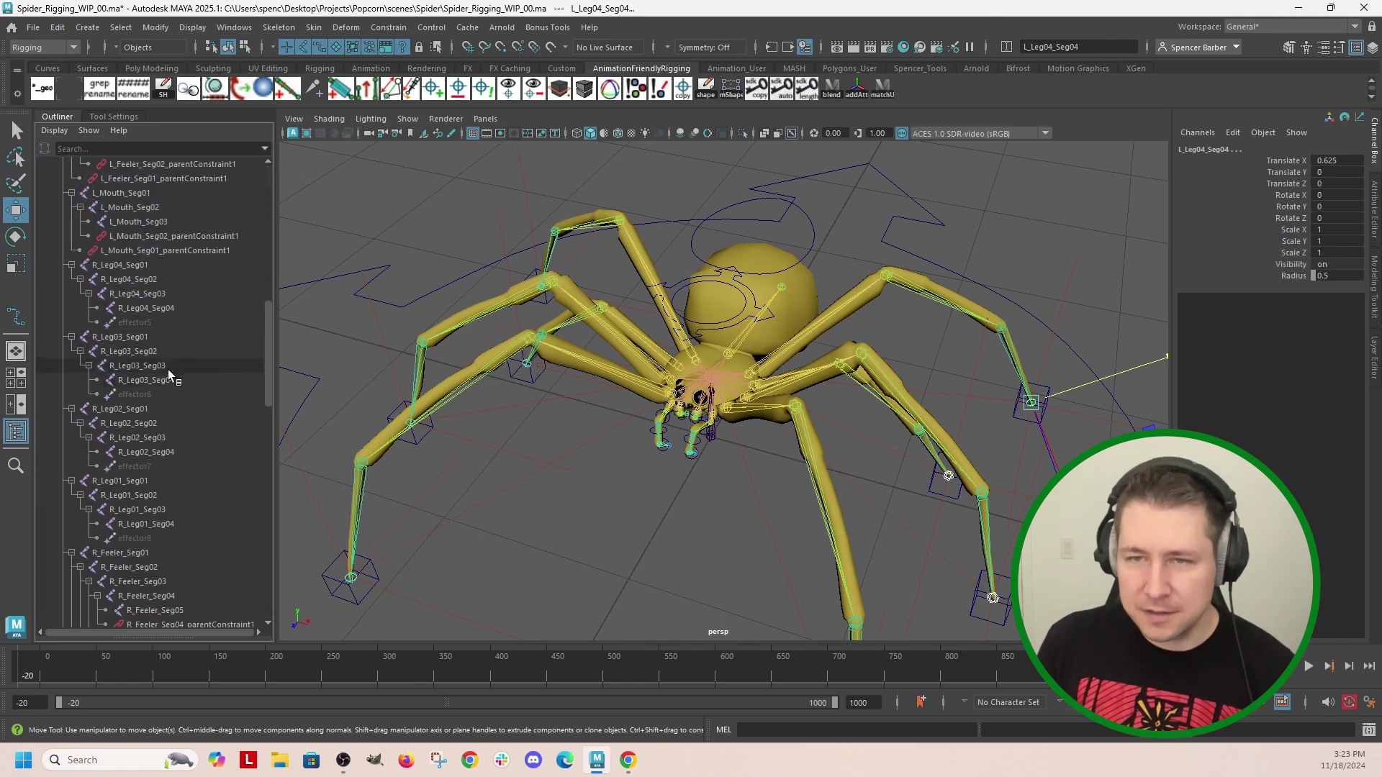
left_click(169, 308)
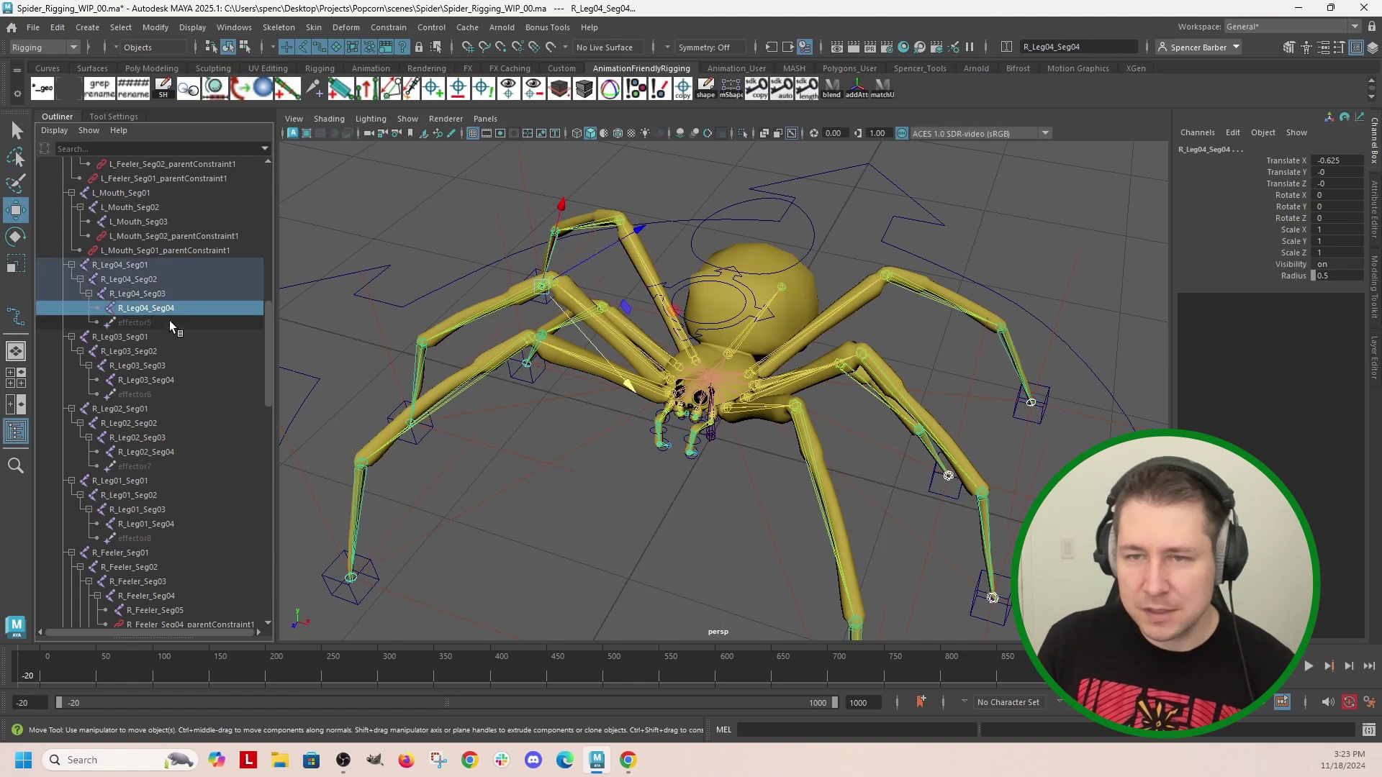
left_click(169, 382, "ctrl")
left_click(173, 453, "ctrl")
left_click(166, 525, "ctrl")
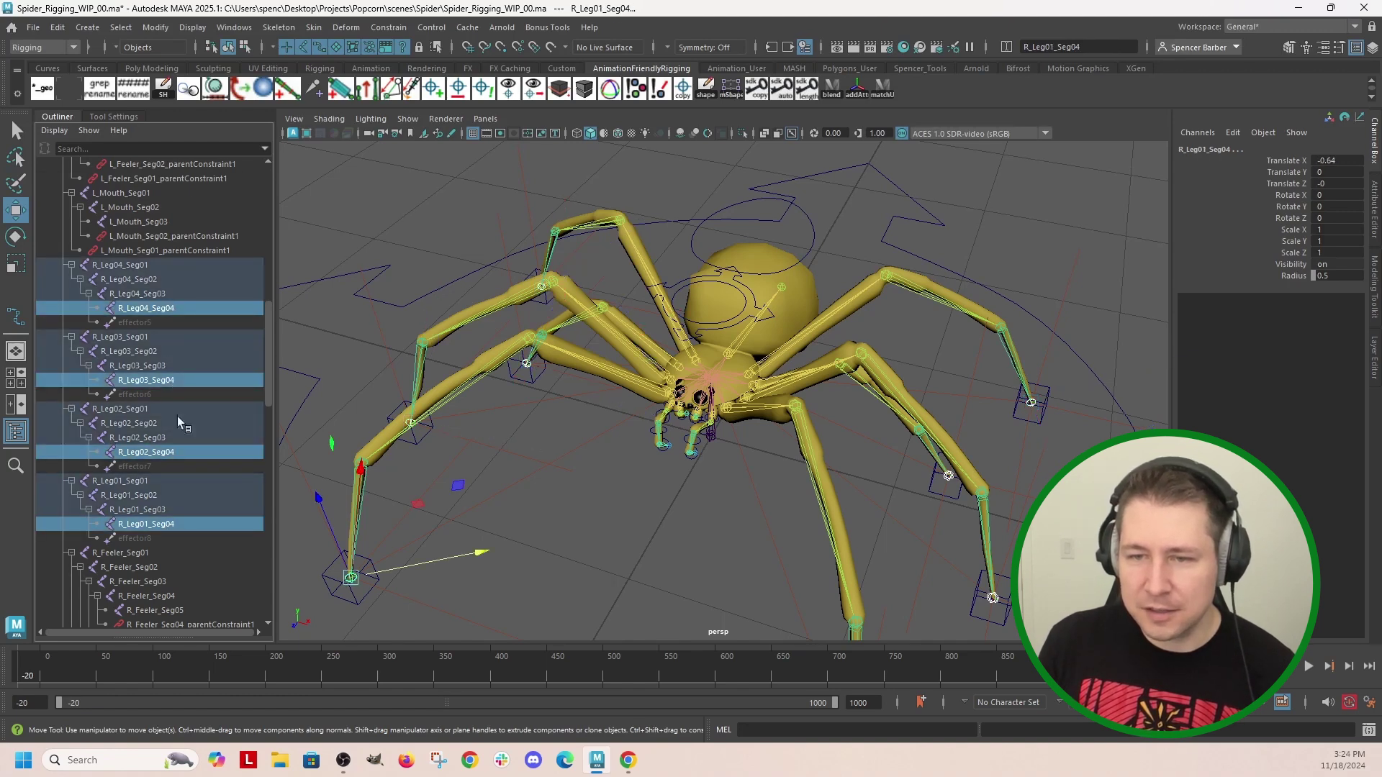
left_click(120, 28)
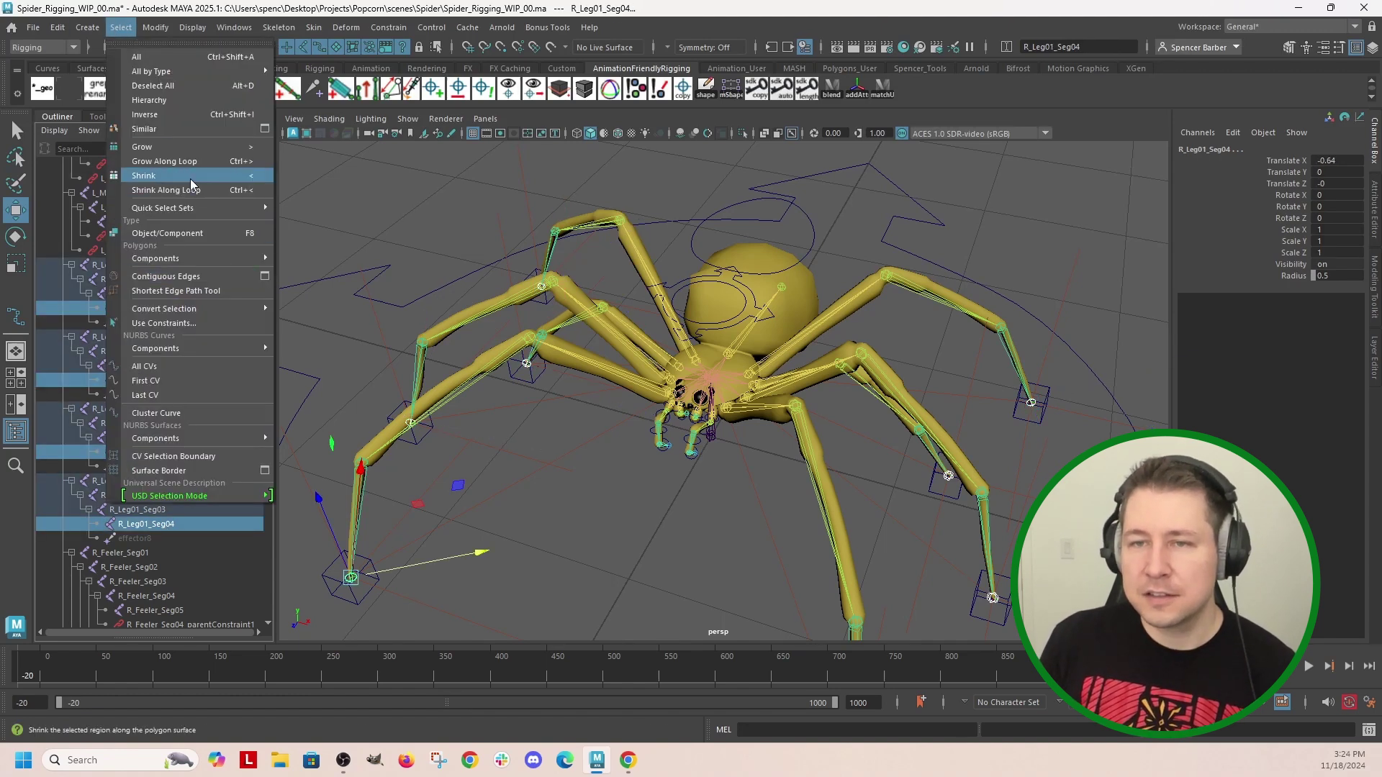
mouse_move(141, 29)
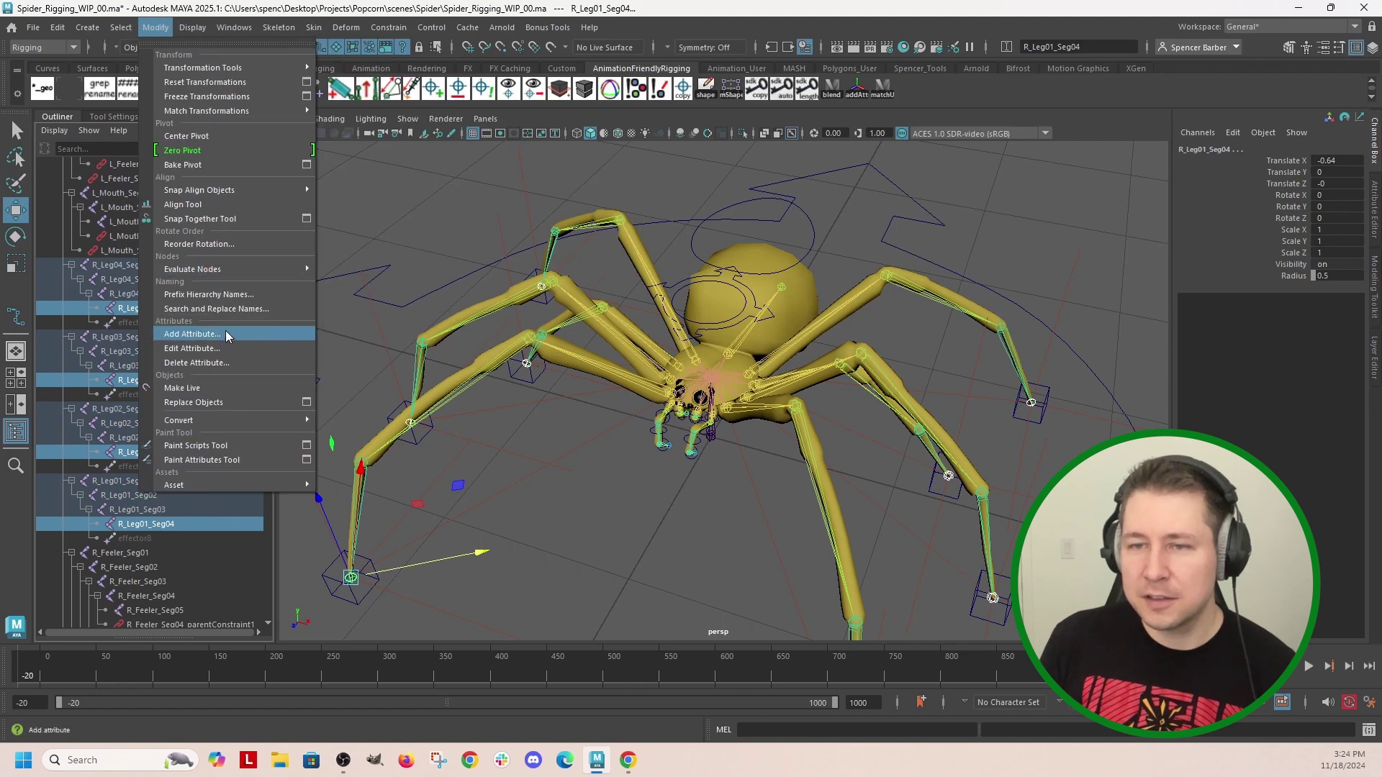
left_click(216, 309)
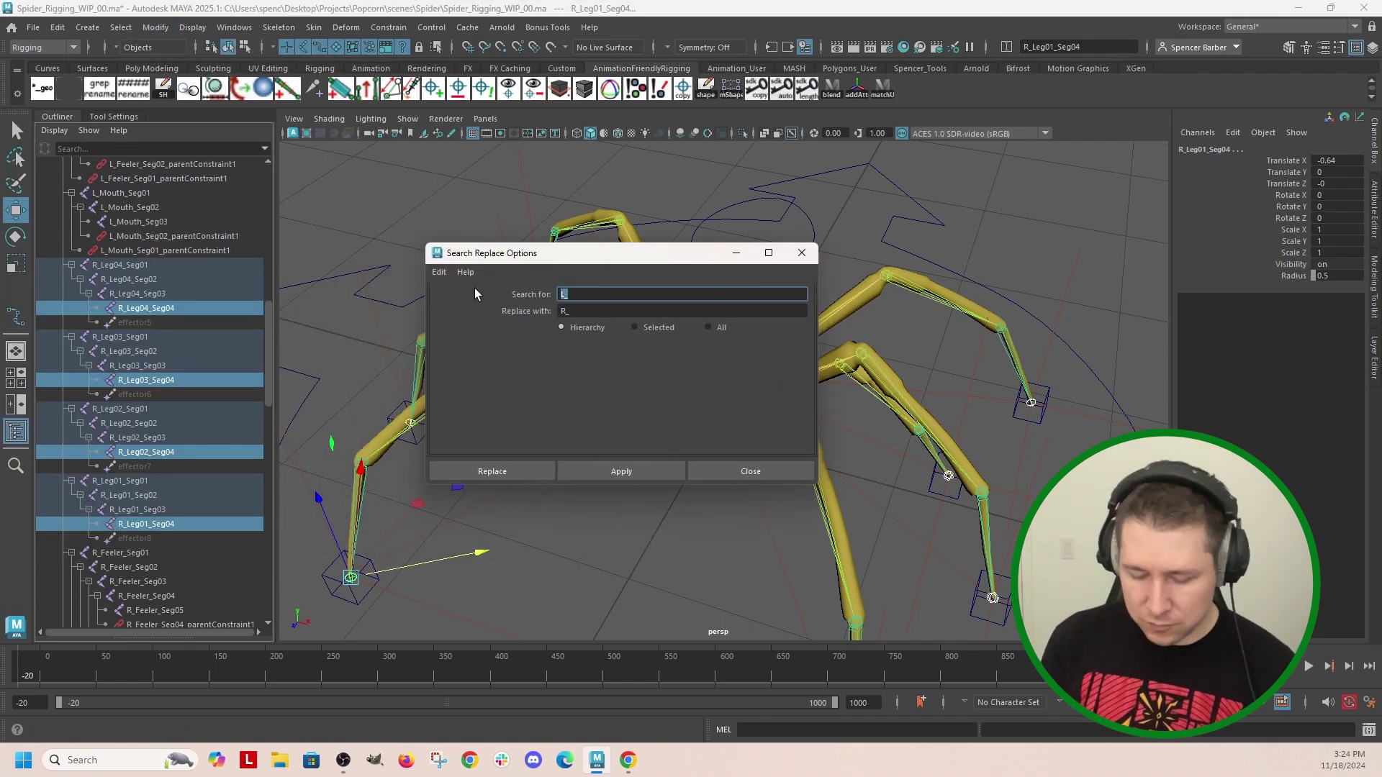
type("_Seg")
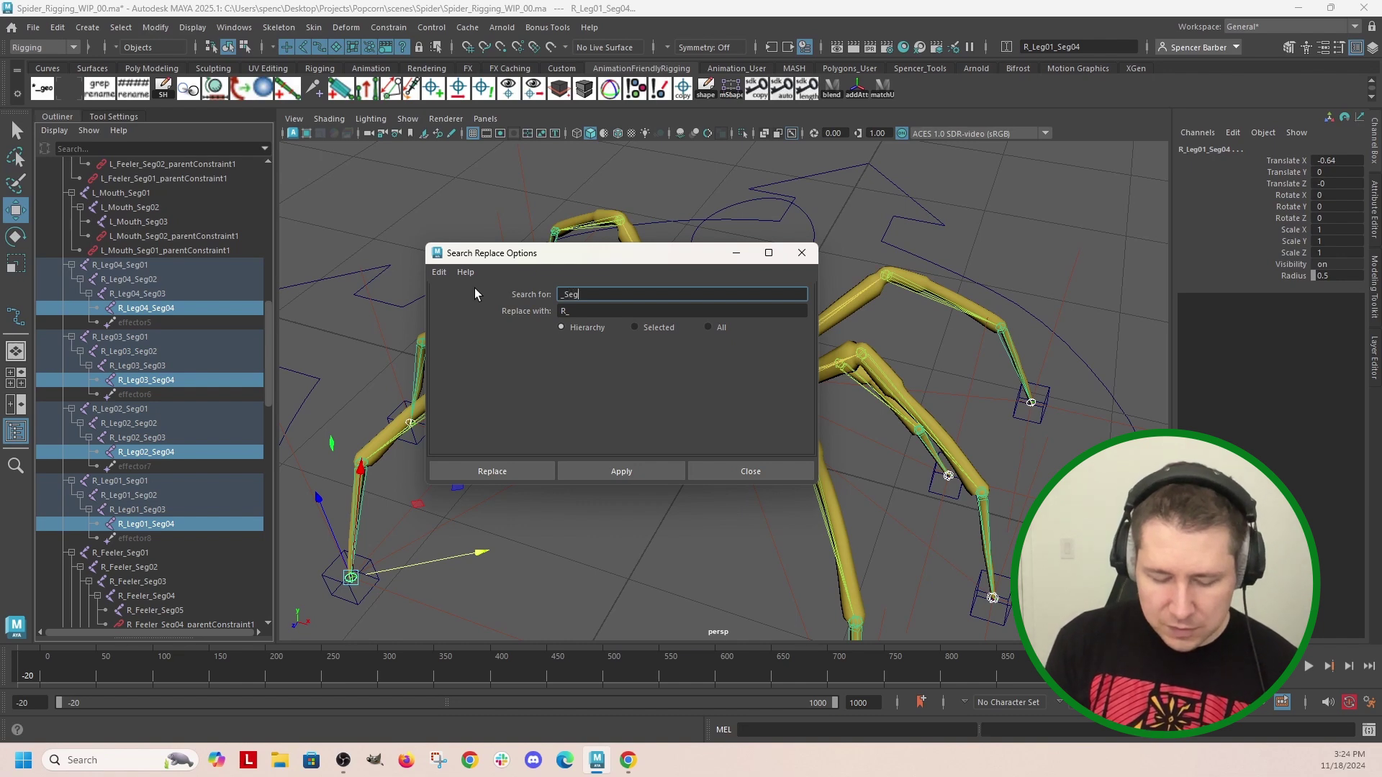
type("04")
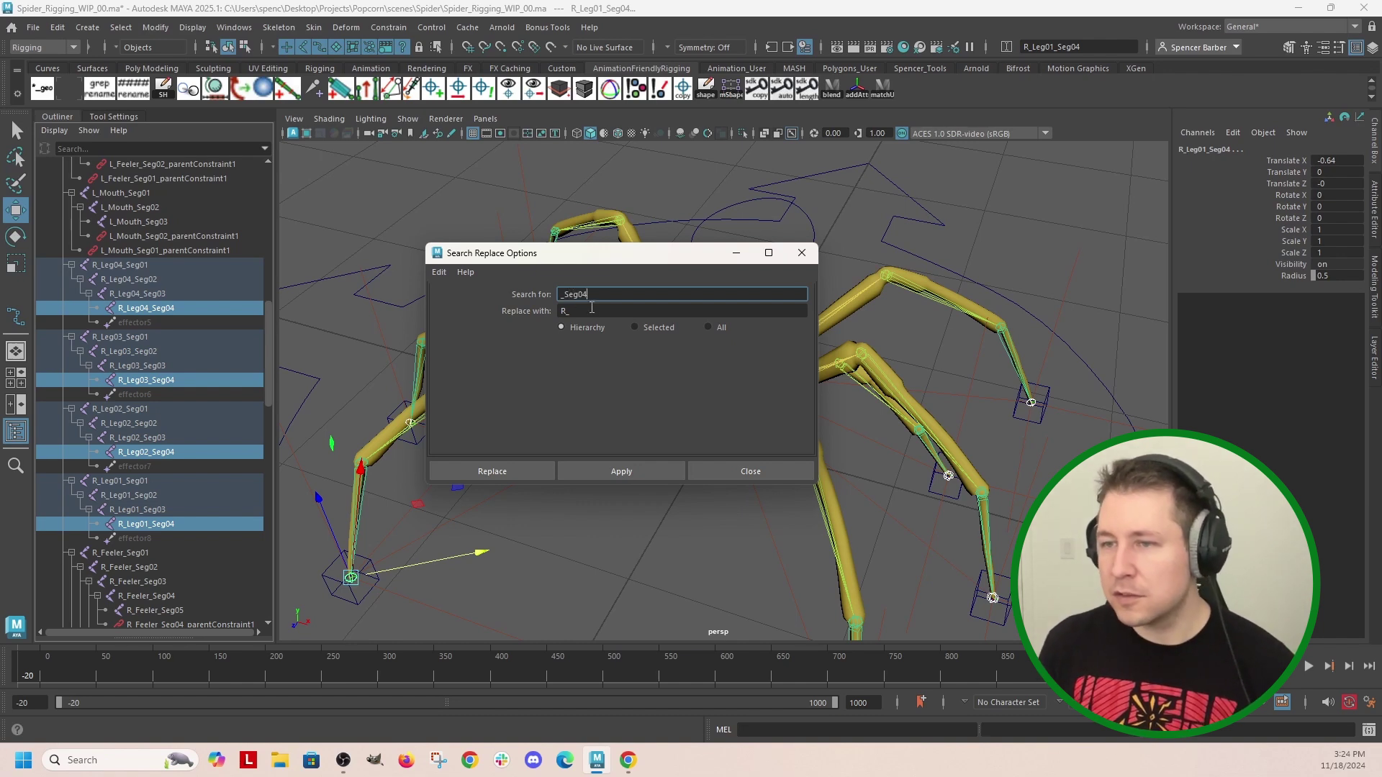
key("Tab")
type("_")
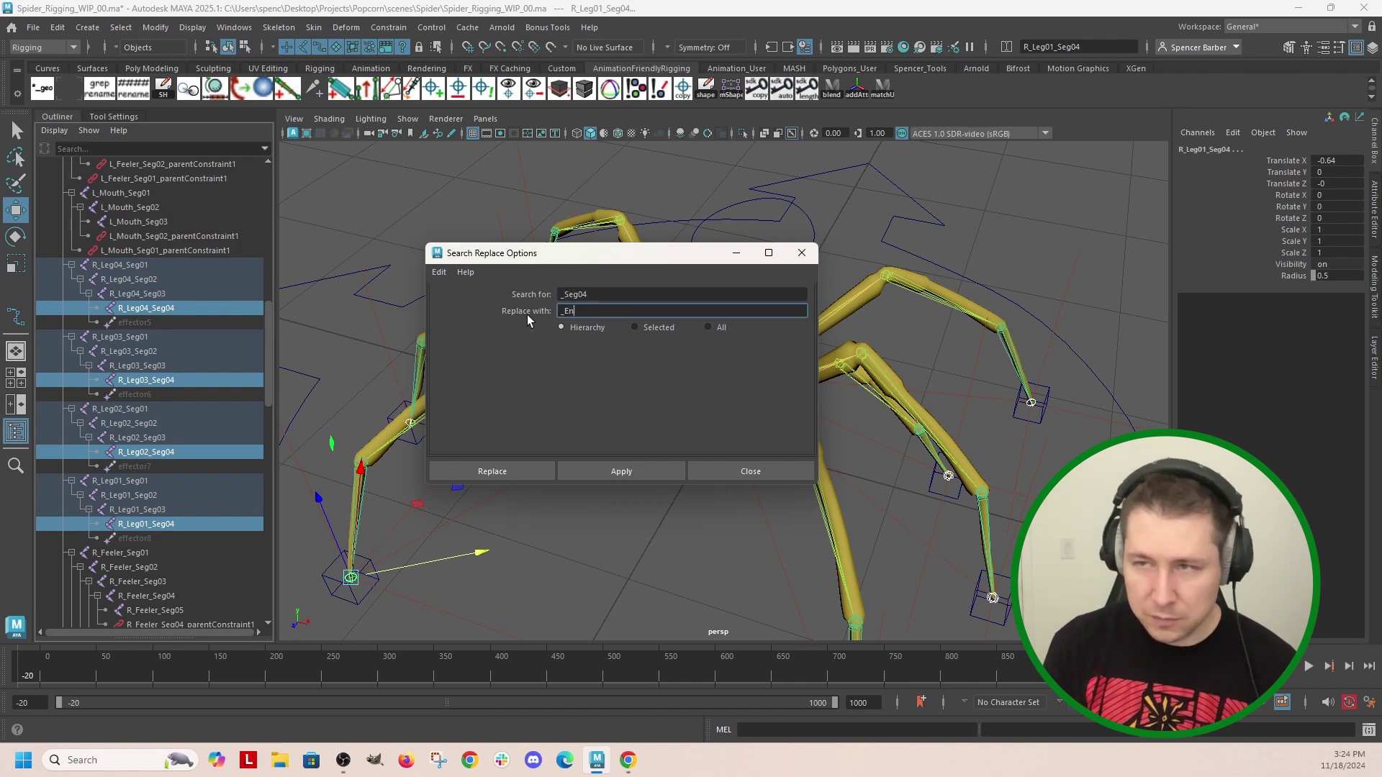
type("End")
left_click(655, 471)
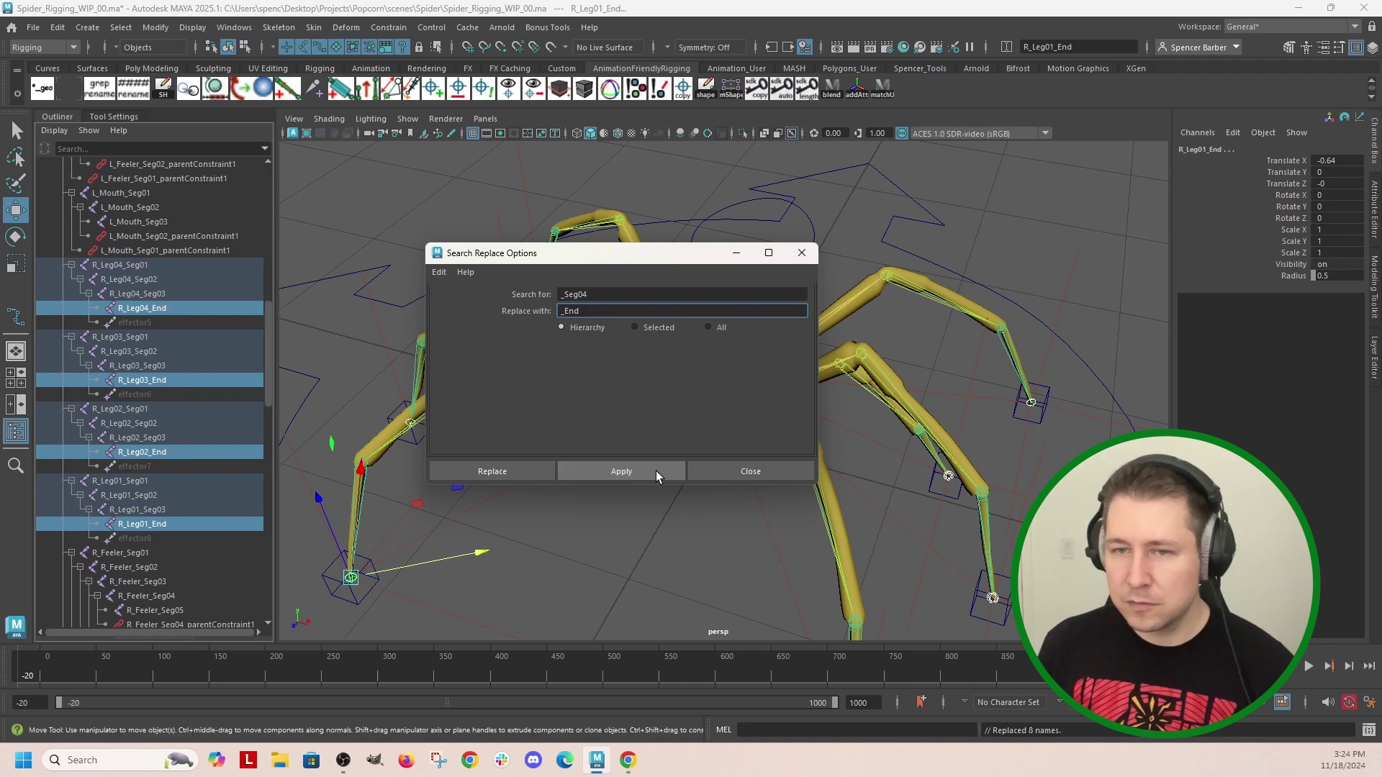
Rename the last right feeler joint as R_Feeler_End and the last right mouth joint as R_Mouth_End
scroll(234, 513, "down", 3)
scroll(234, 513, "down", 3)
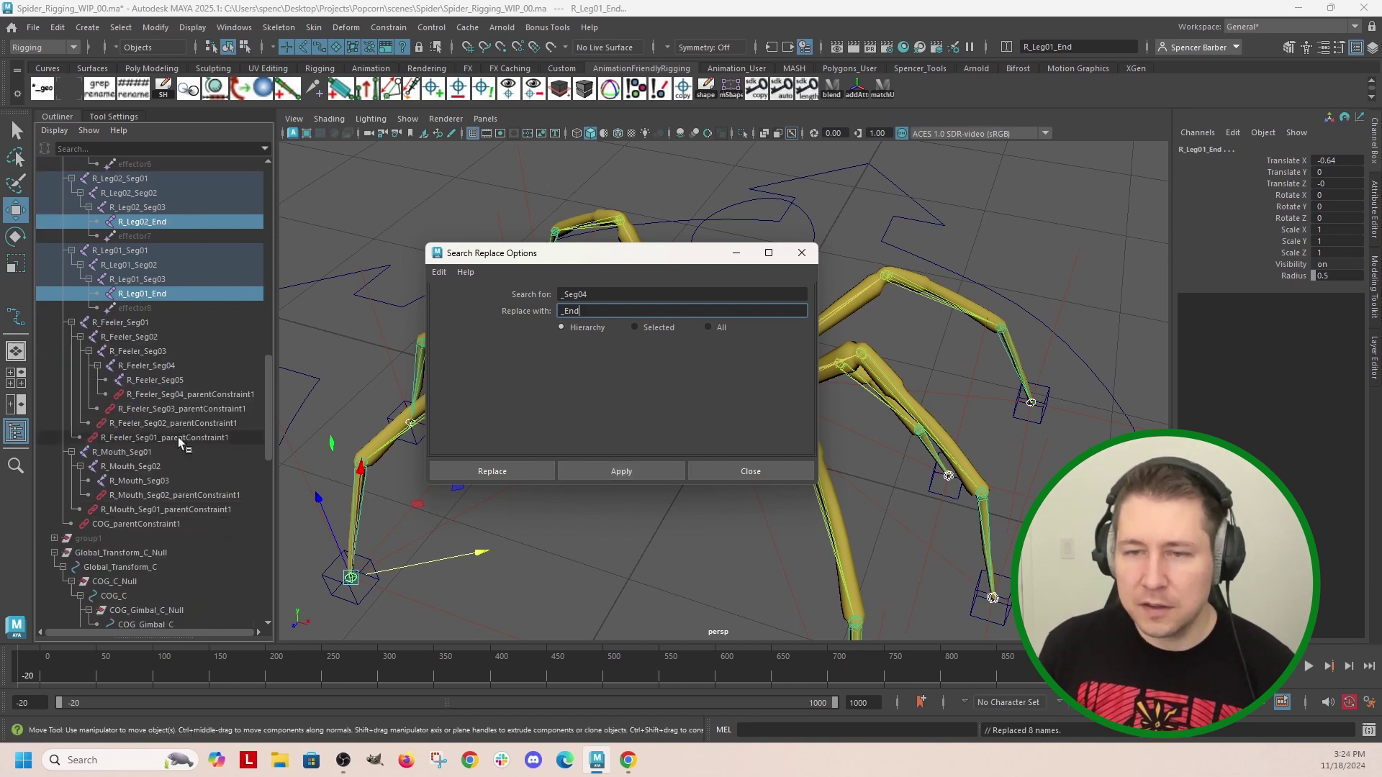
double_click(193, 381)
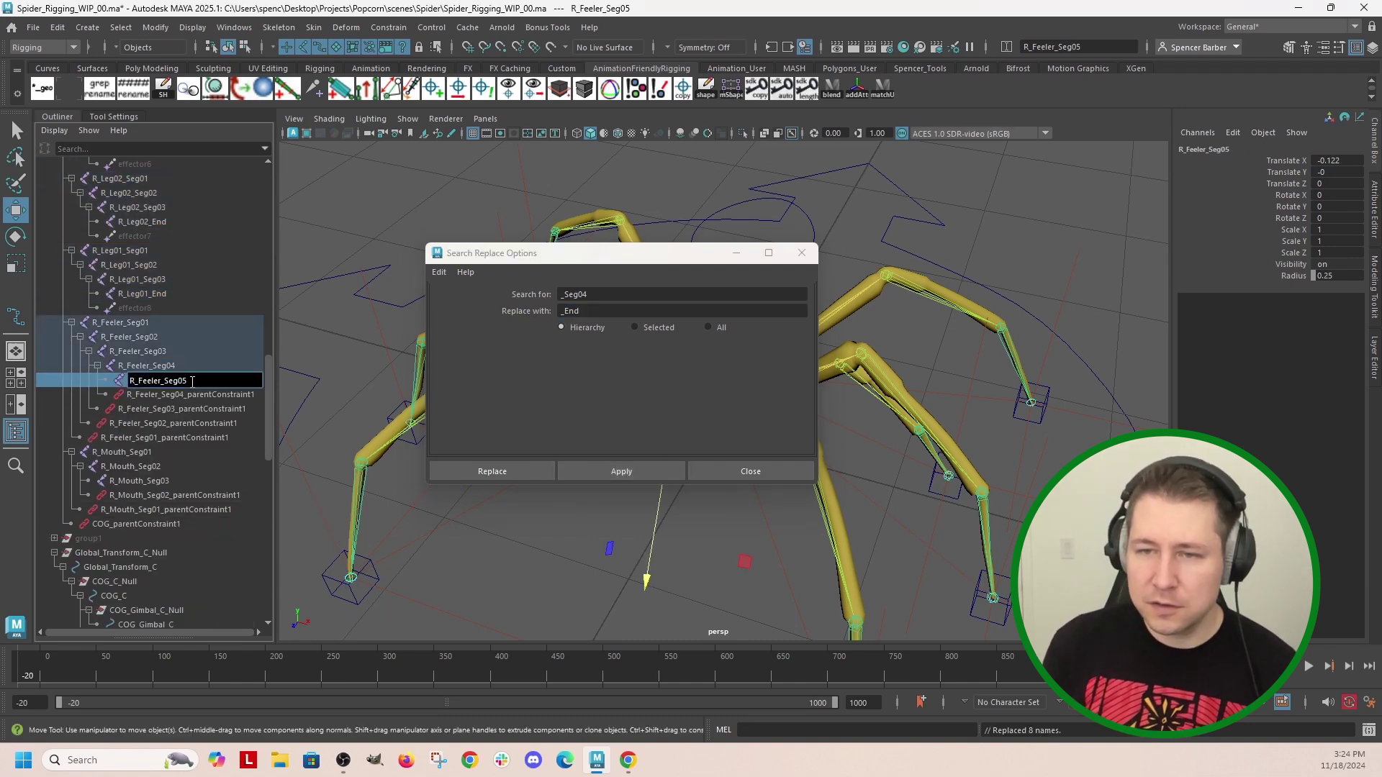
type("En")
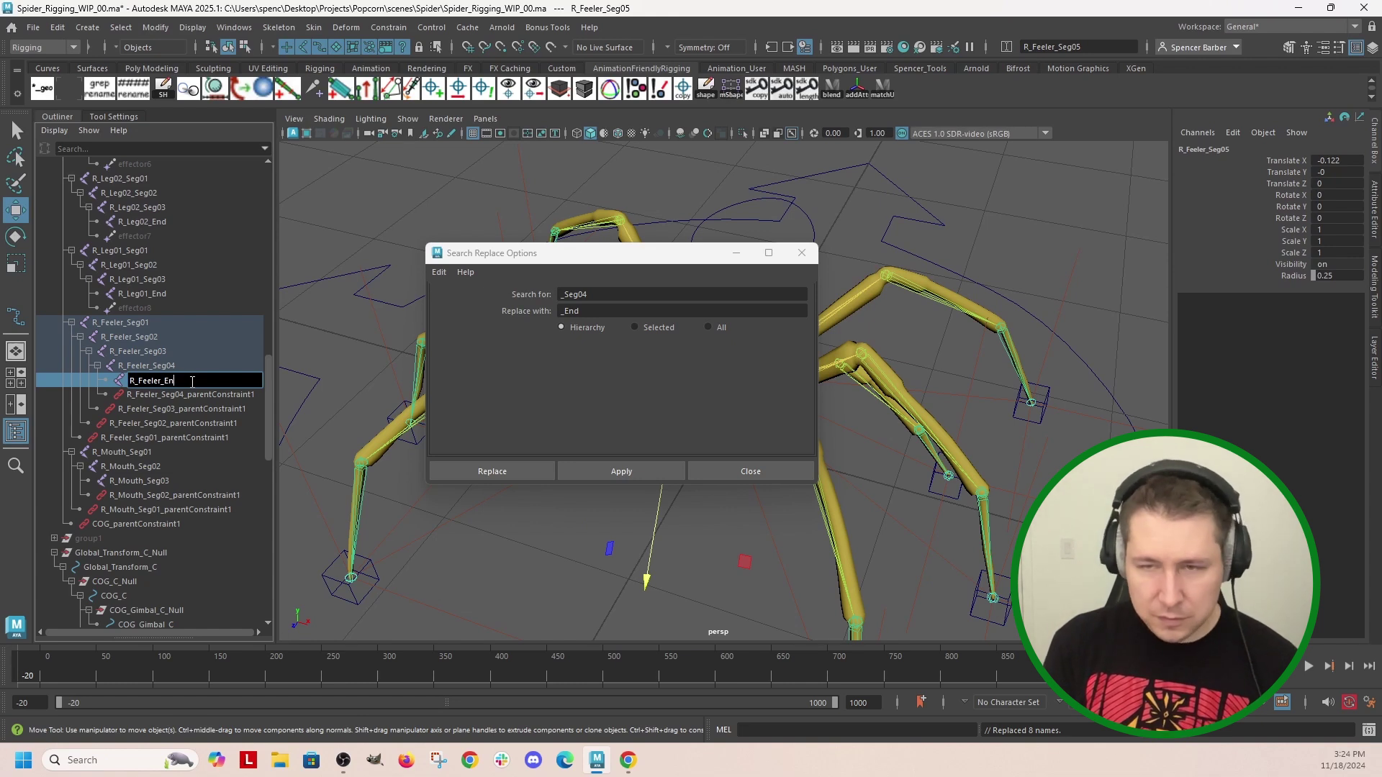
type("d")
key("Return")
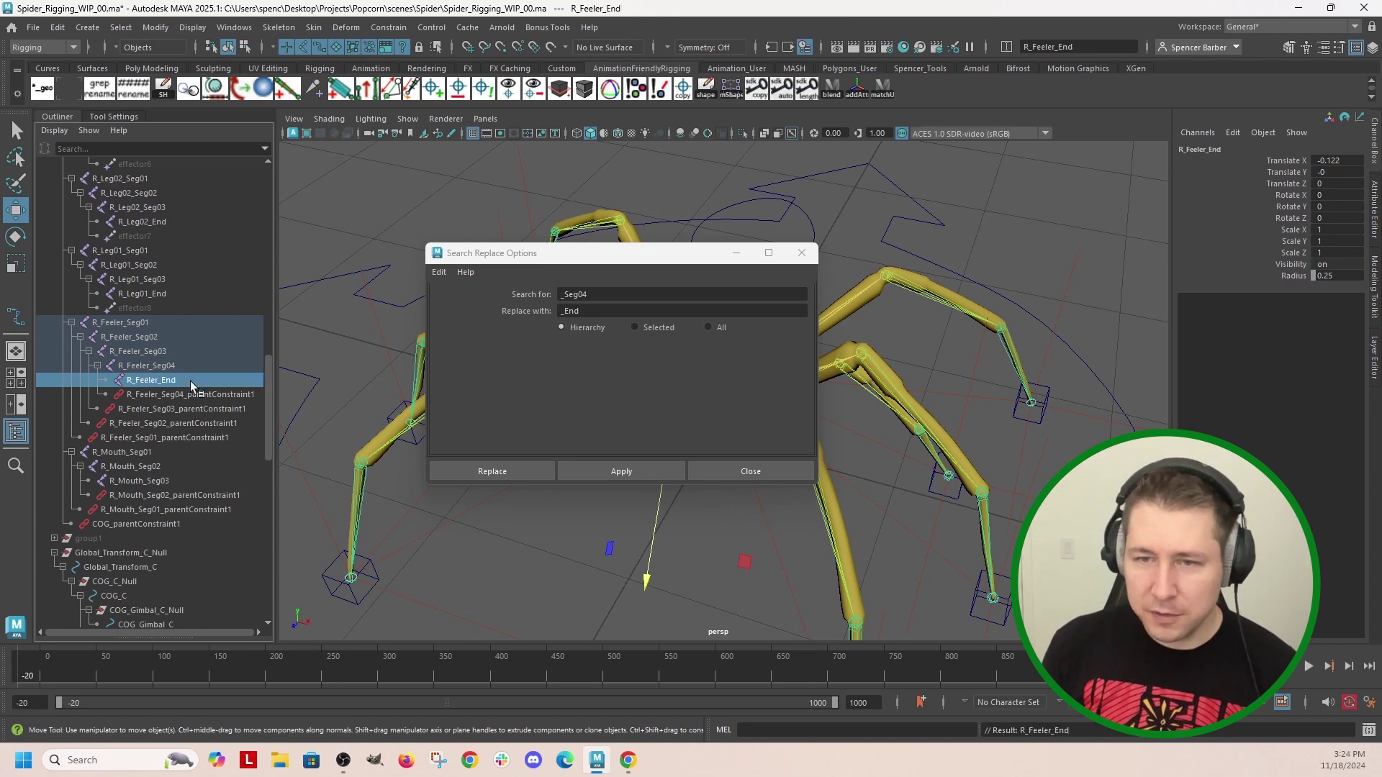
double_click(182, 481)
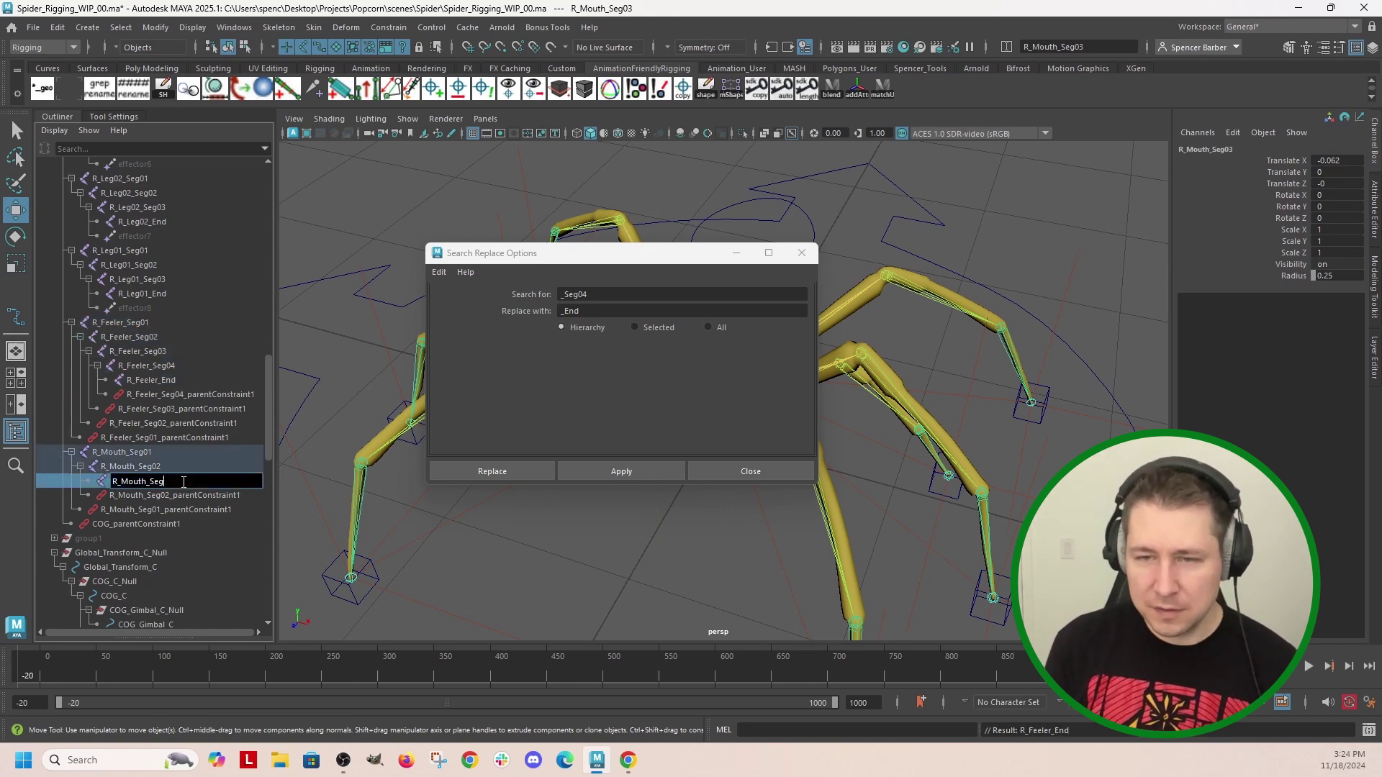
type("End")
key("Return")
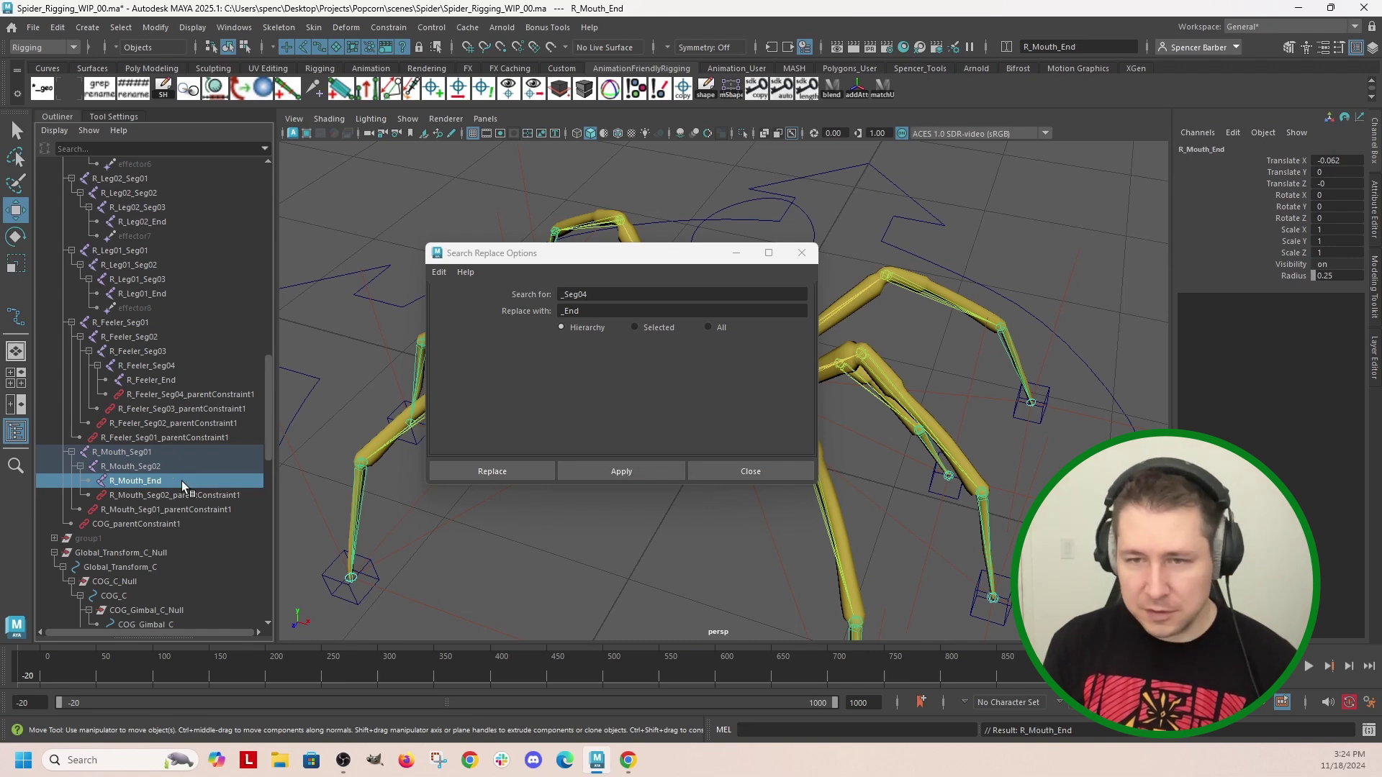
Rename the last left feeler joint as L_Feeler_End and the last left mouth joint as L_Mouth_End
scroll(158, 461, "up", 10)
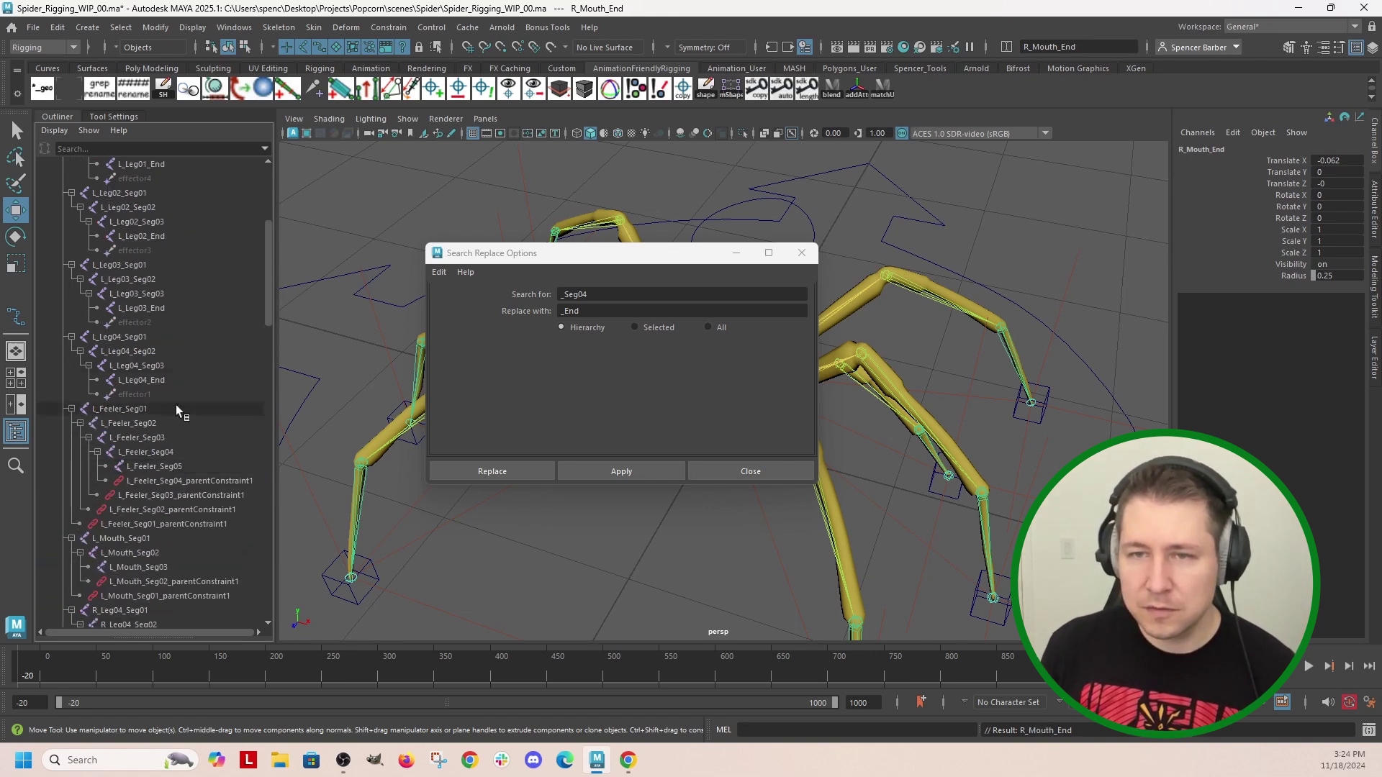
double_click(197, 467)
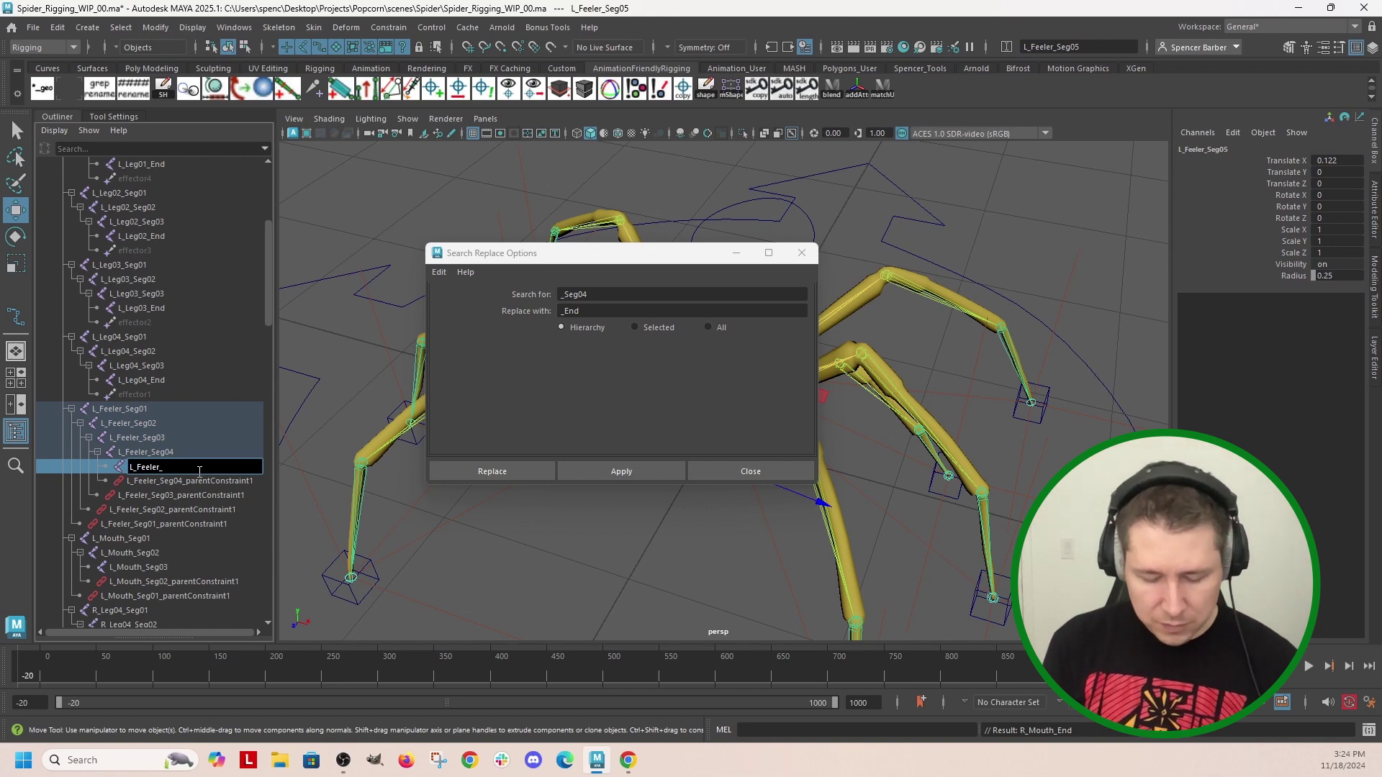
type("L_Feeler_End")
key("Return")
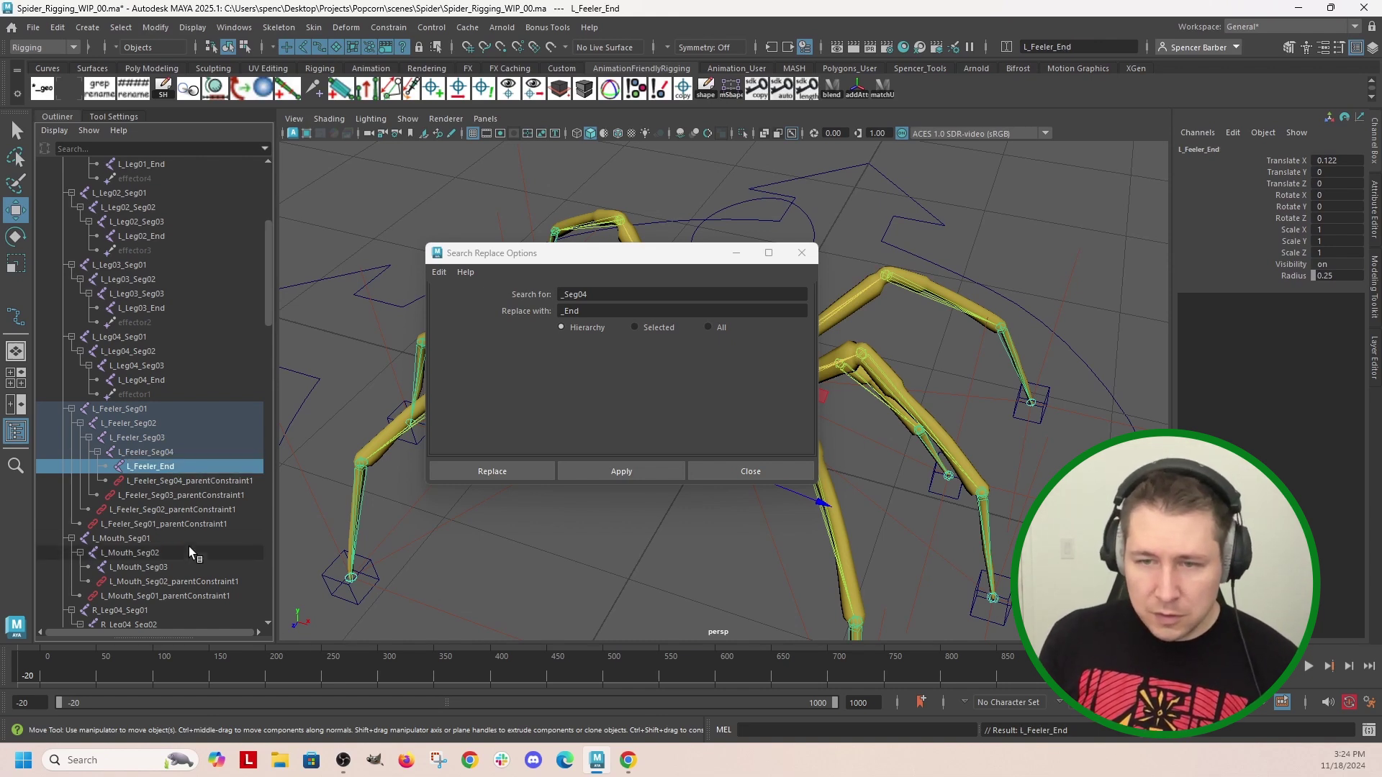
double_click(189, 568)
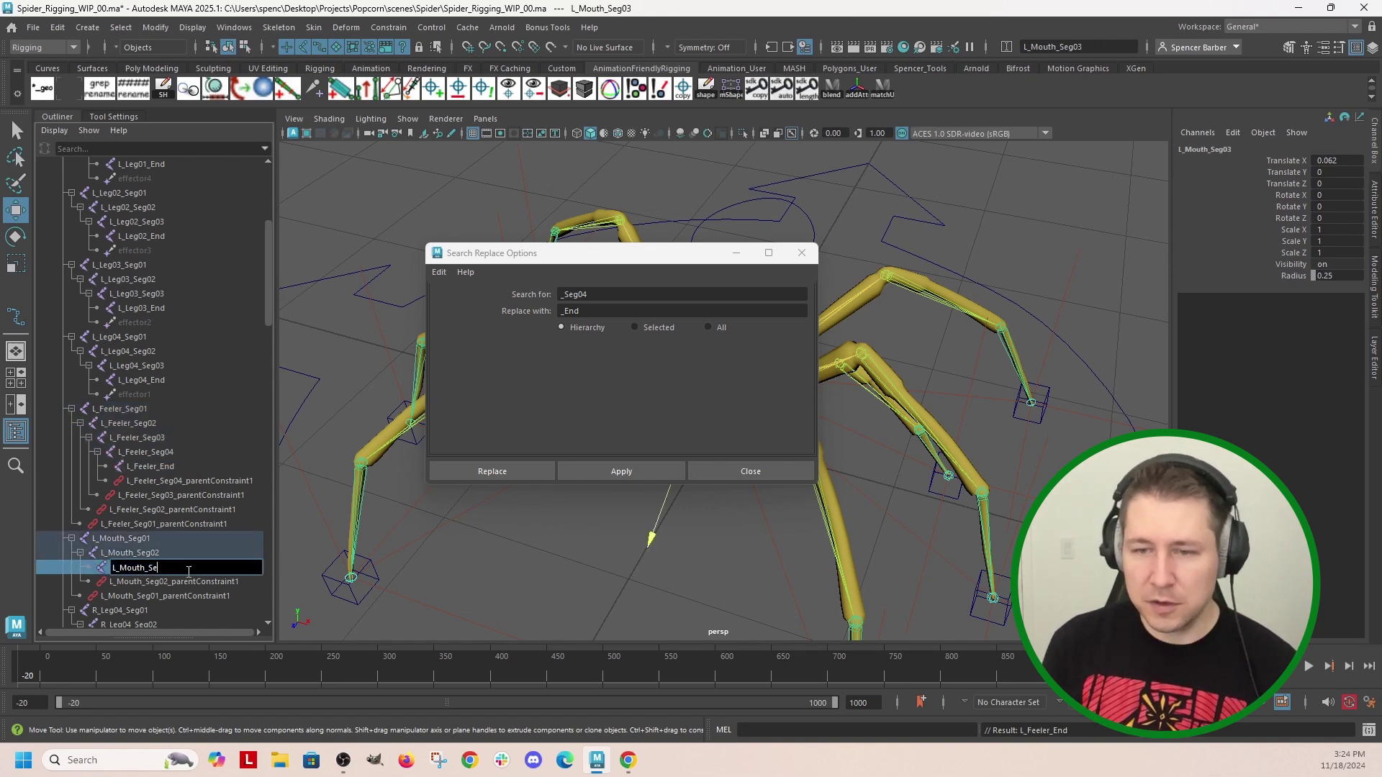
type("L_Mouth_End")
key("Return")
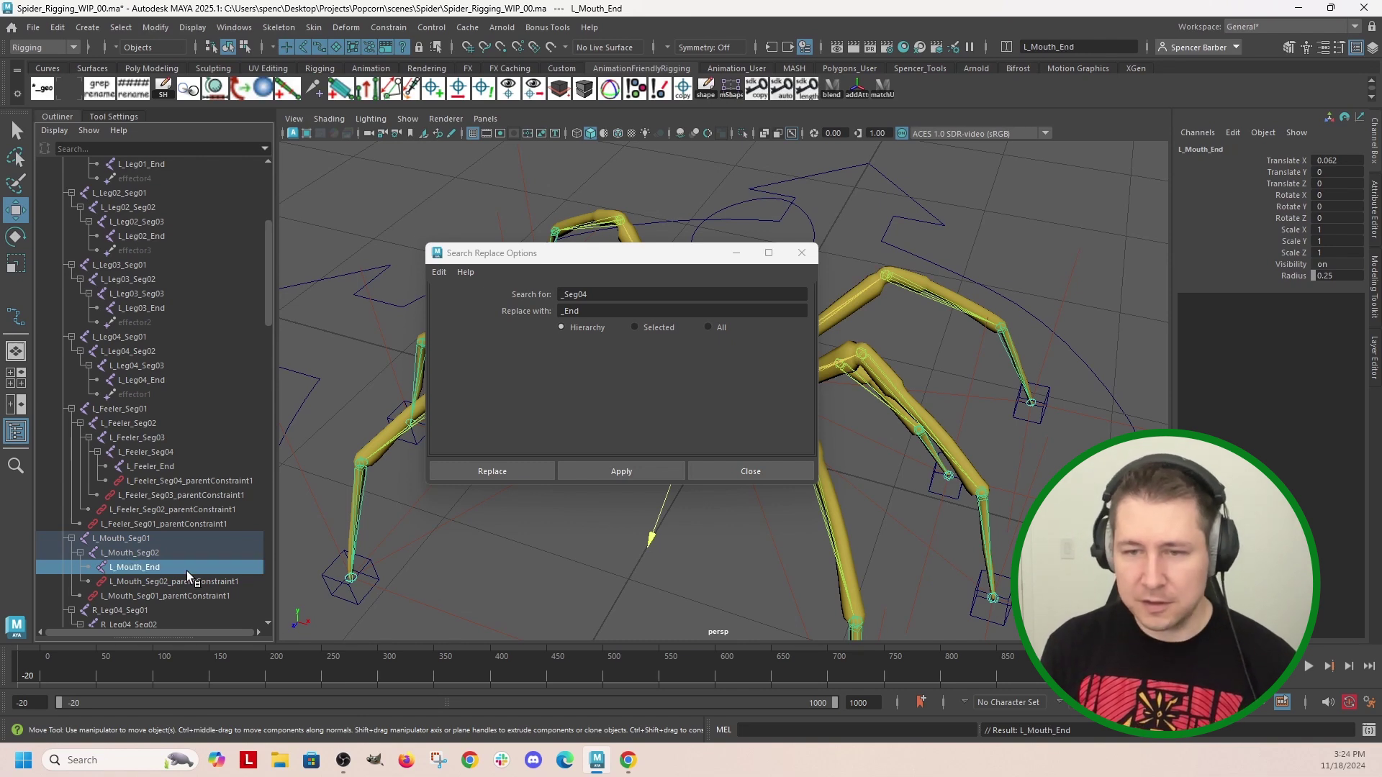
Close the Search Replace Options window and look over the whole spider rig from a lower angle
scroll(191, 374, "up", 5)
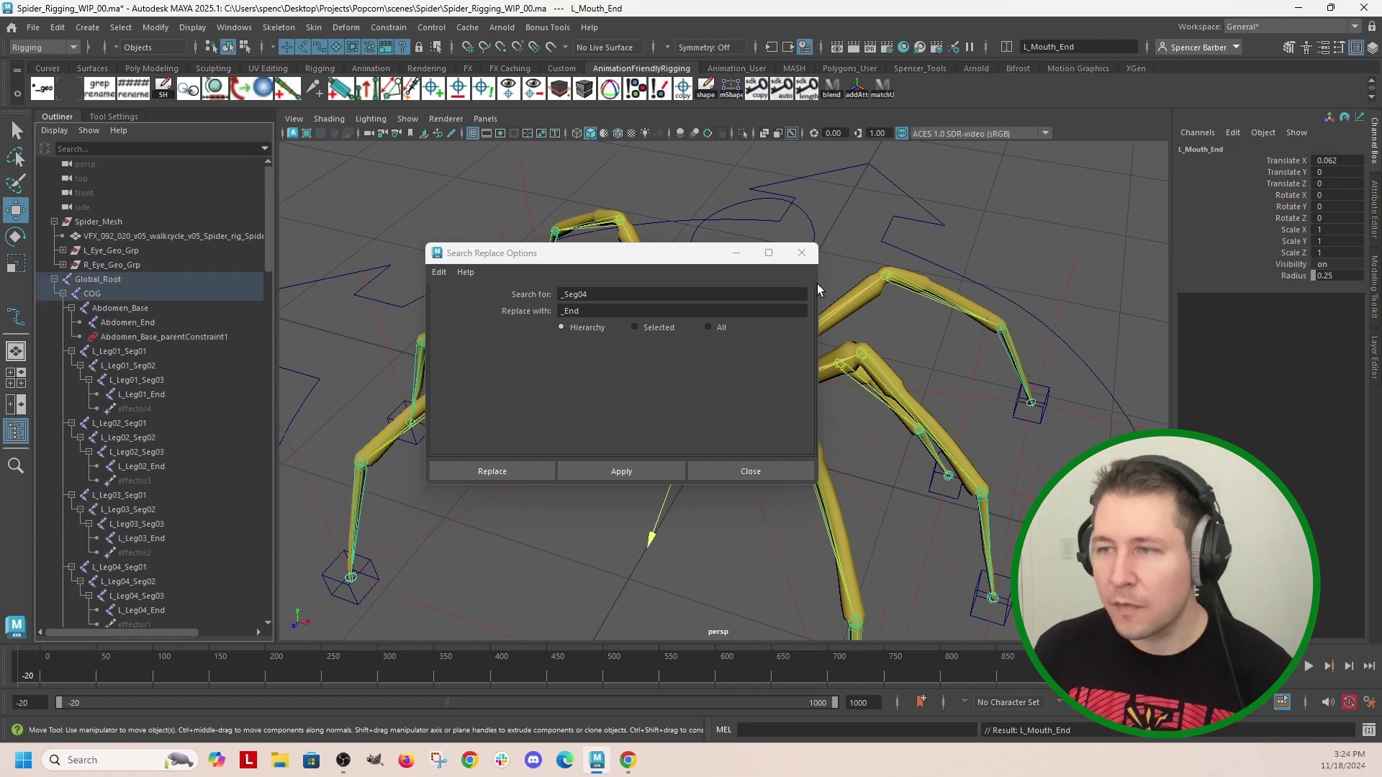
left_click(802, 252)
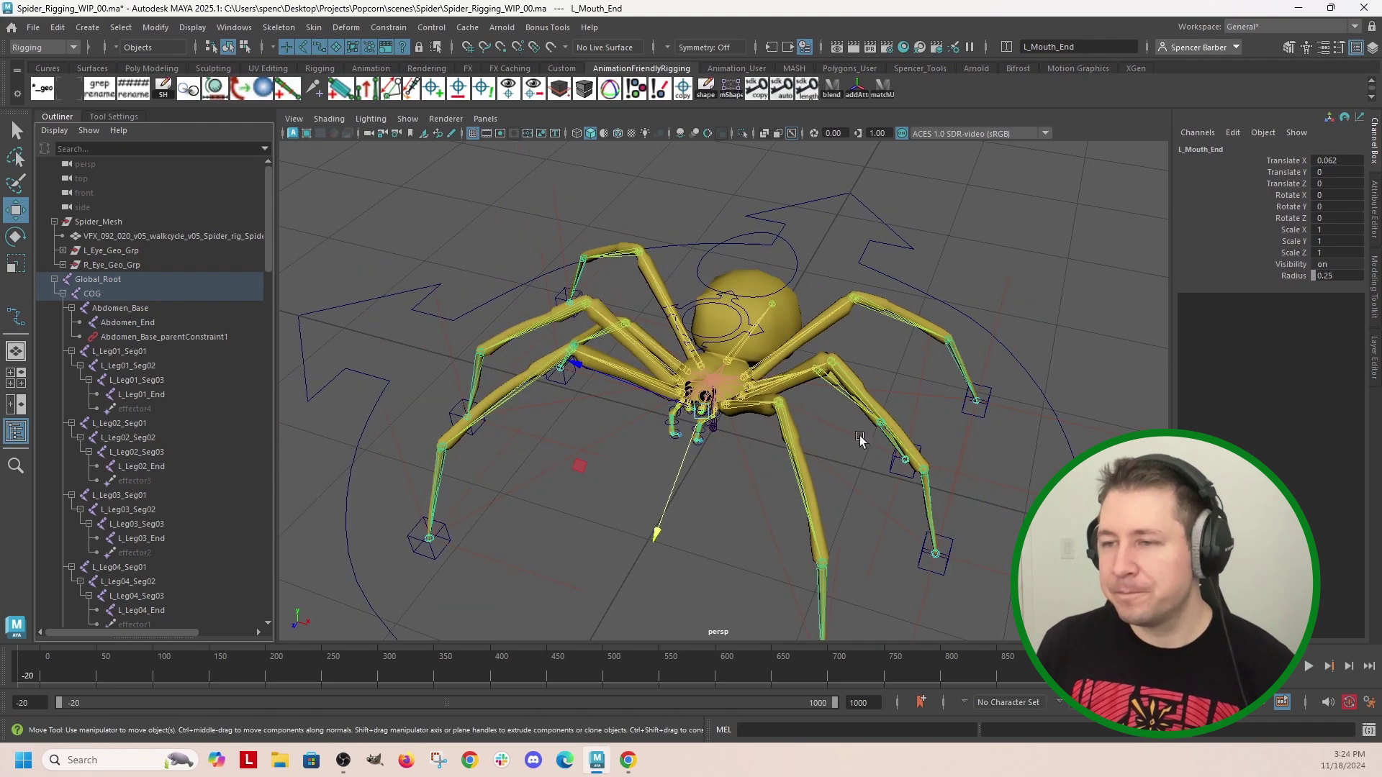
mouse_move(860, 440)
left_mouse_down("alt")
mouse_move(752, 461)
mouse_move(996, 447)
mouse_move(983, 461)
mouse_move(839, 436)
left_mouse_up("alt")
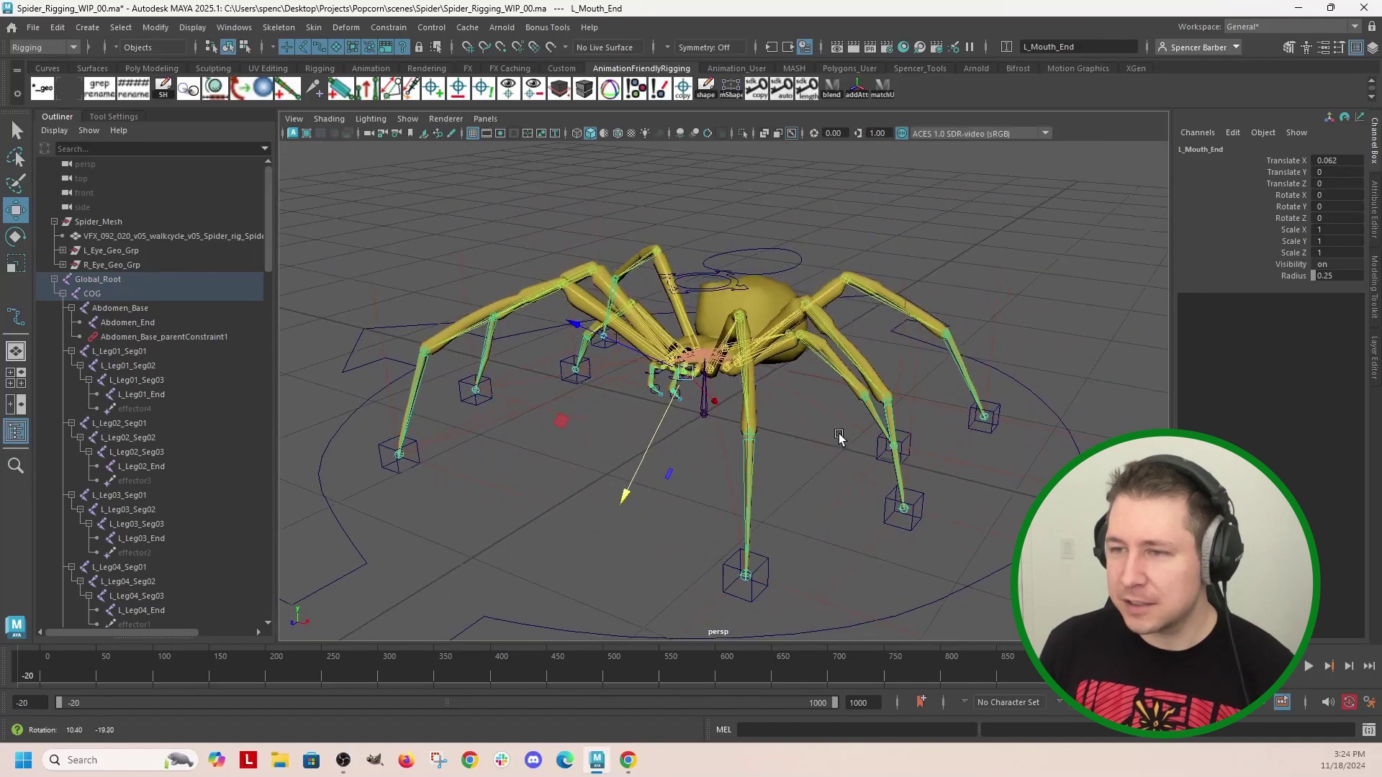